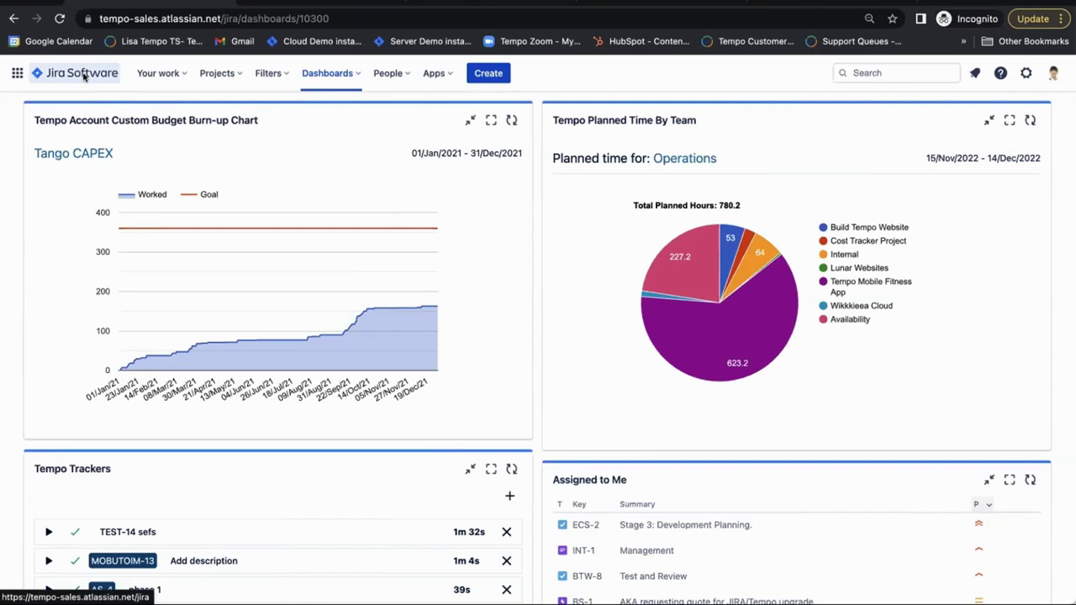
Step: Open the issues of the Tempo Implementation project
click(212, 73)
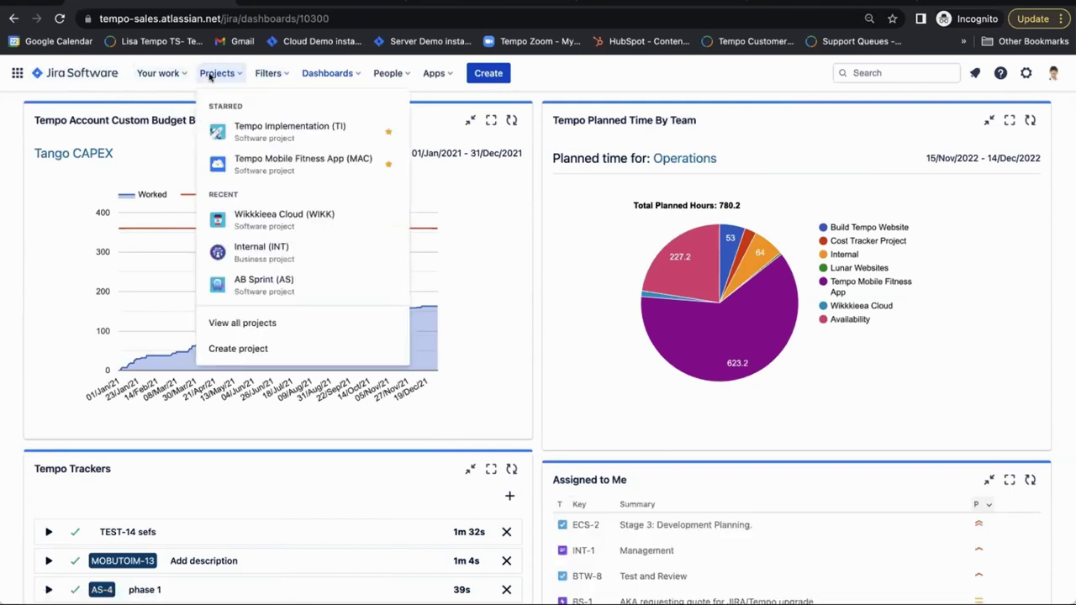
click(269, 132)
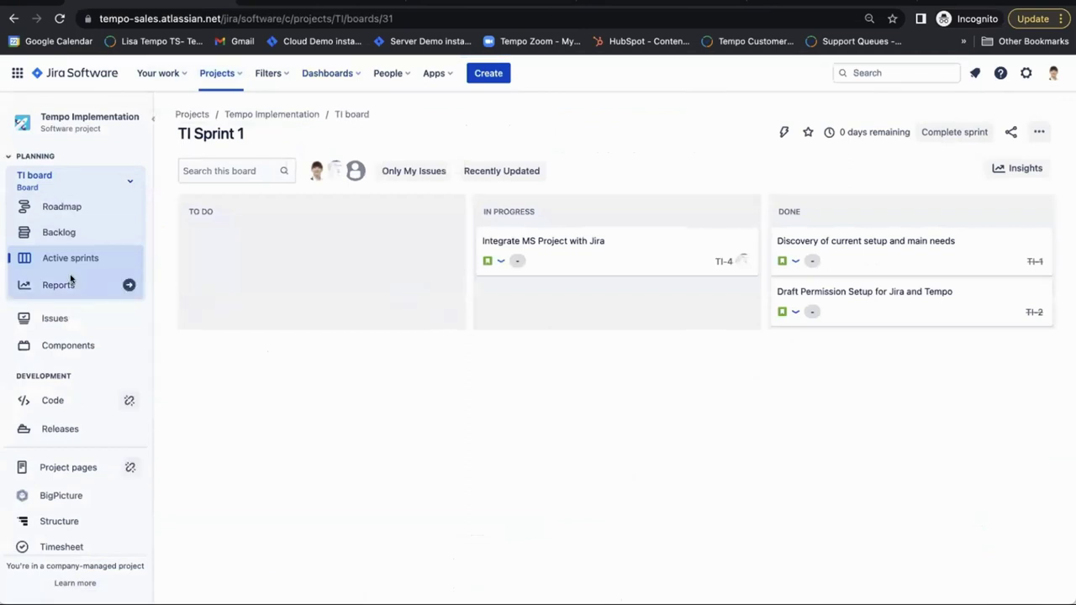
click(55, 318)
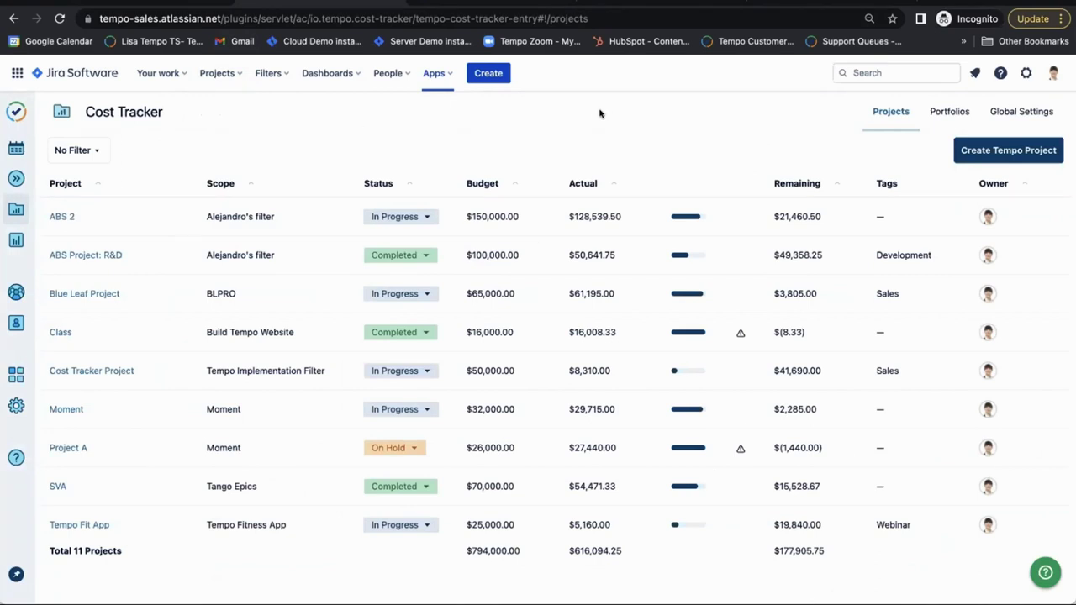
Step: Start a new Tempo project in Cost Tracker named Tempo Implementation1 with Tempo Implementation Filter as its scope
click(1000, 150)
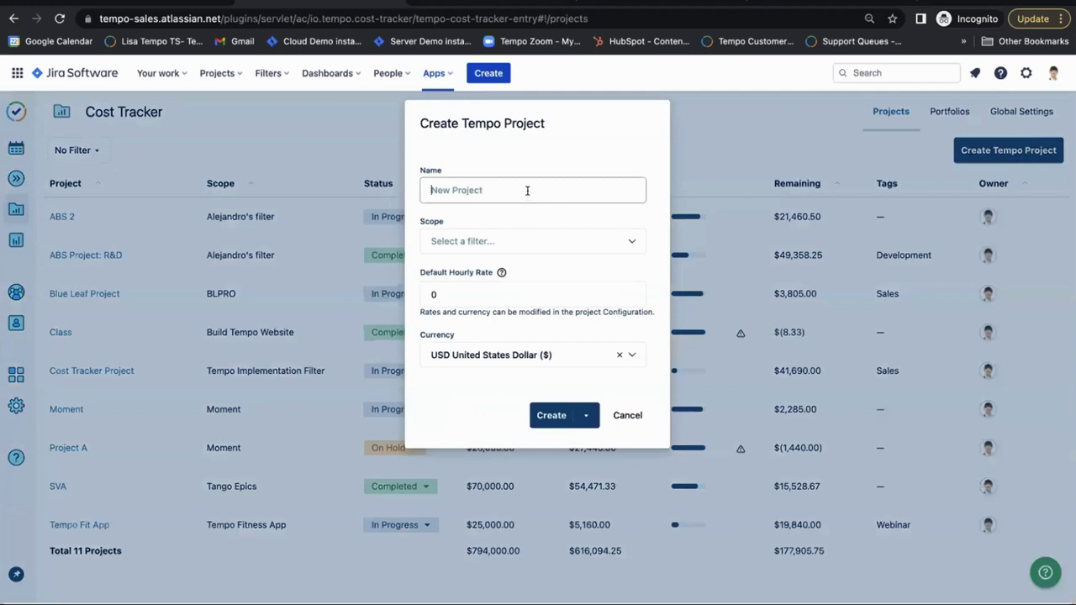
text(Tempo Implementation)
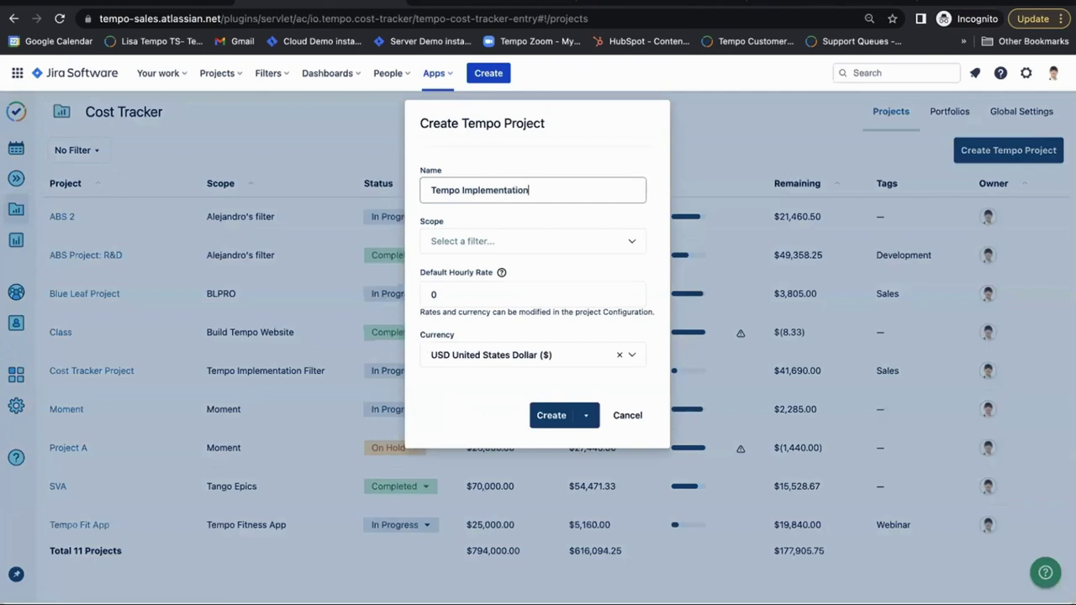
text(1)
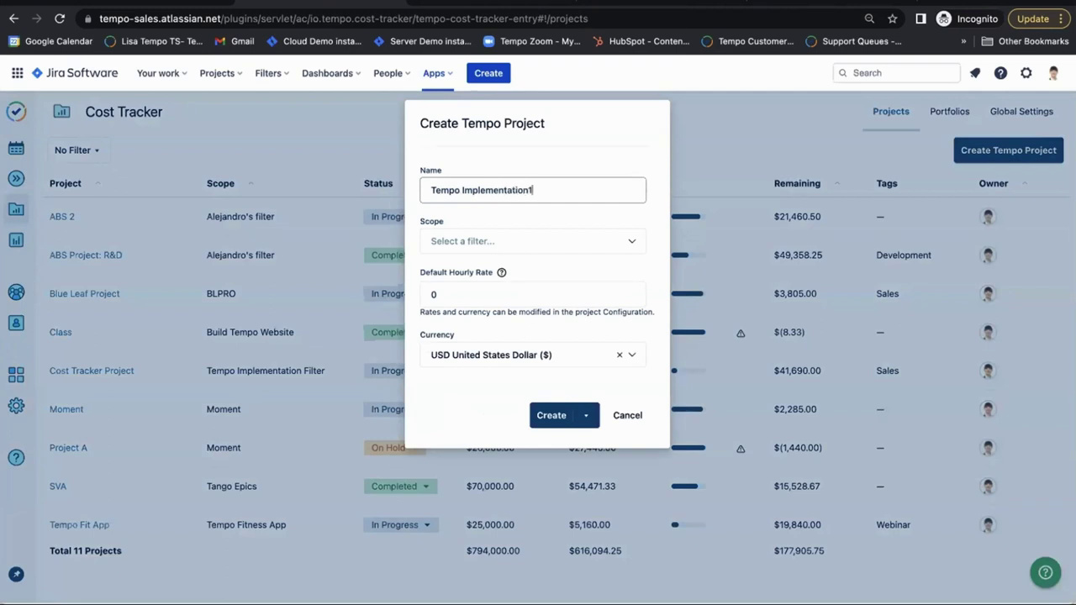
click(481, 240)
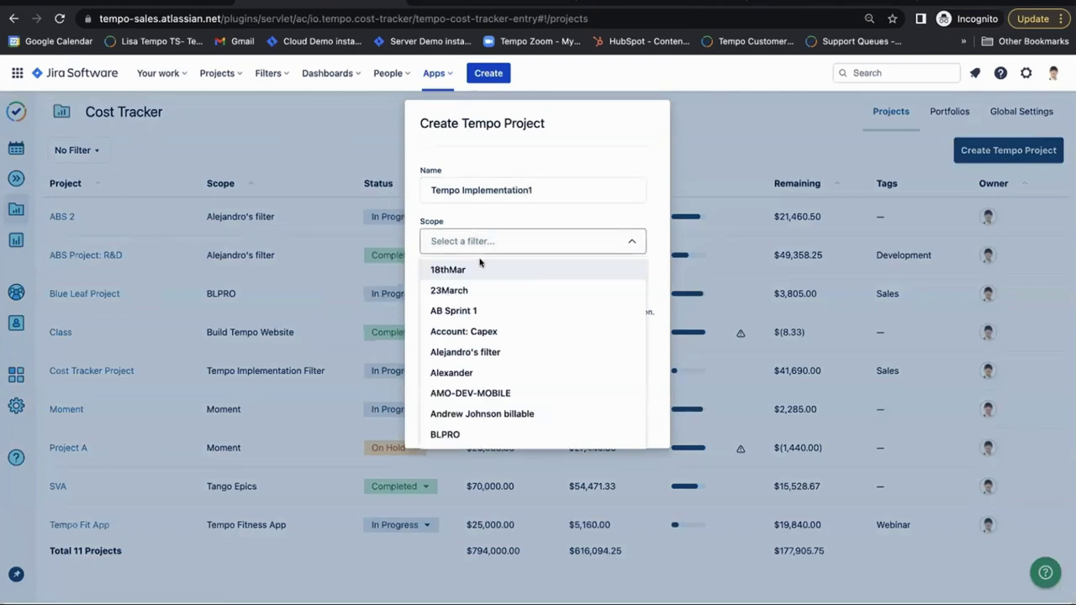
scroll(480, 263, down, 10)
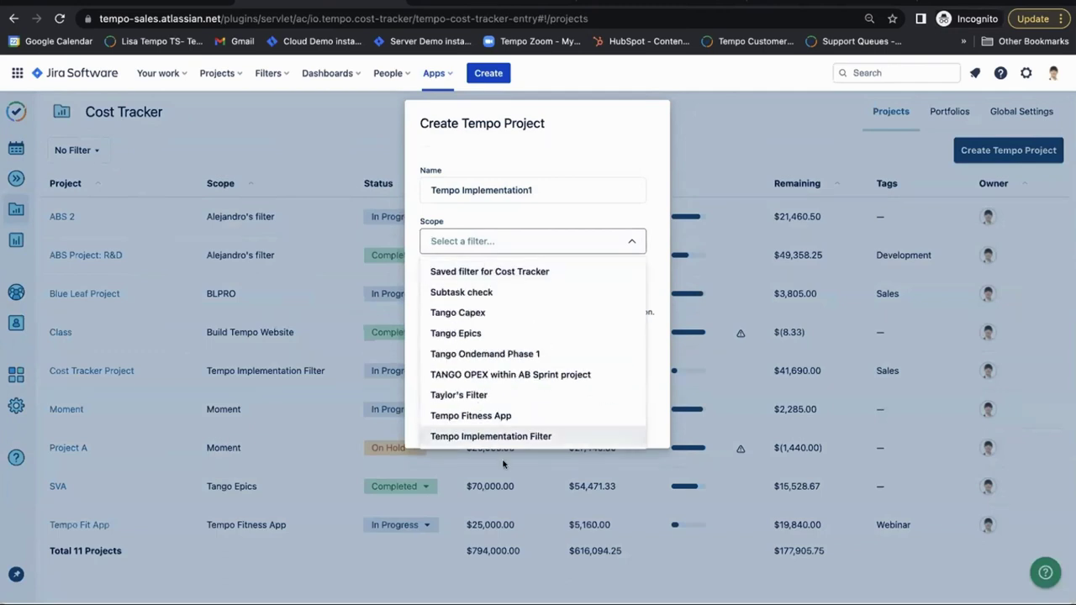
click(483, 437)
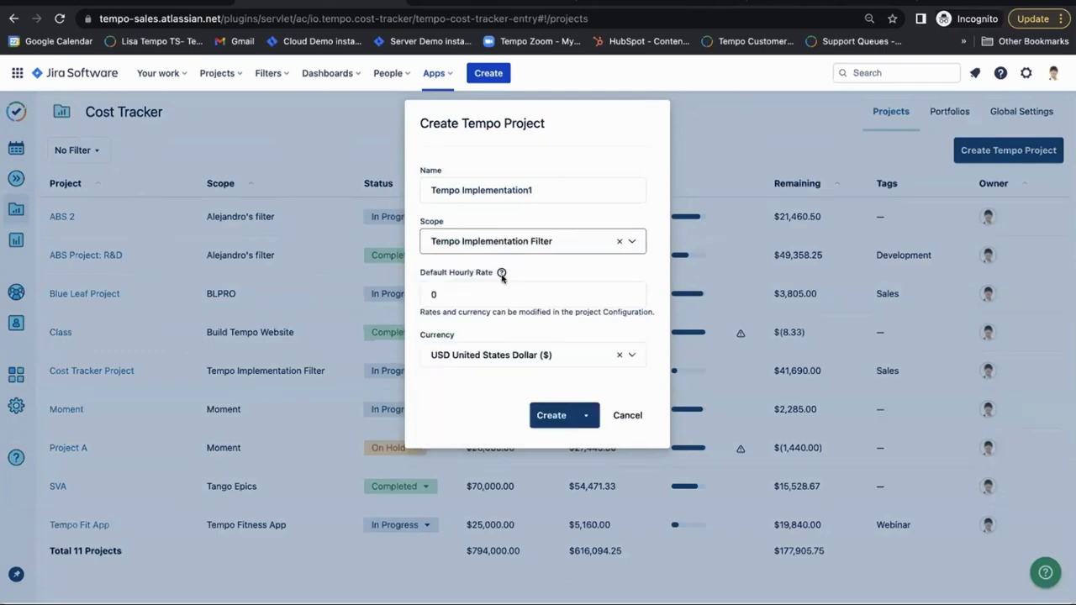
Step: Set the default hourly rate to 60 and create the project with the Create and Configure option
click(443, 298)
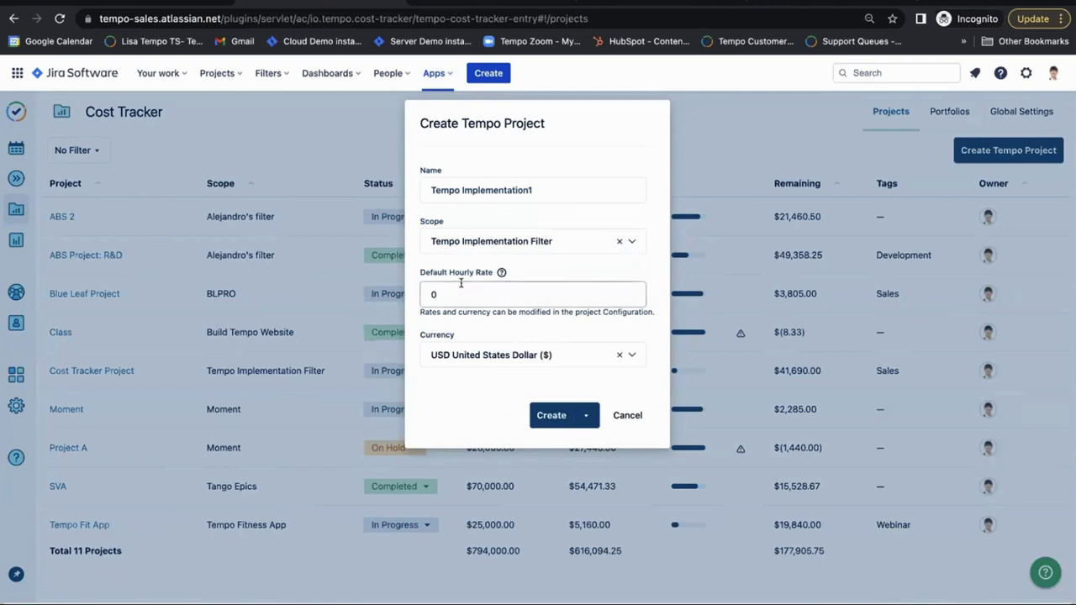
key(BackSpace)
text(60)
click(581, 421)
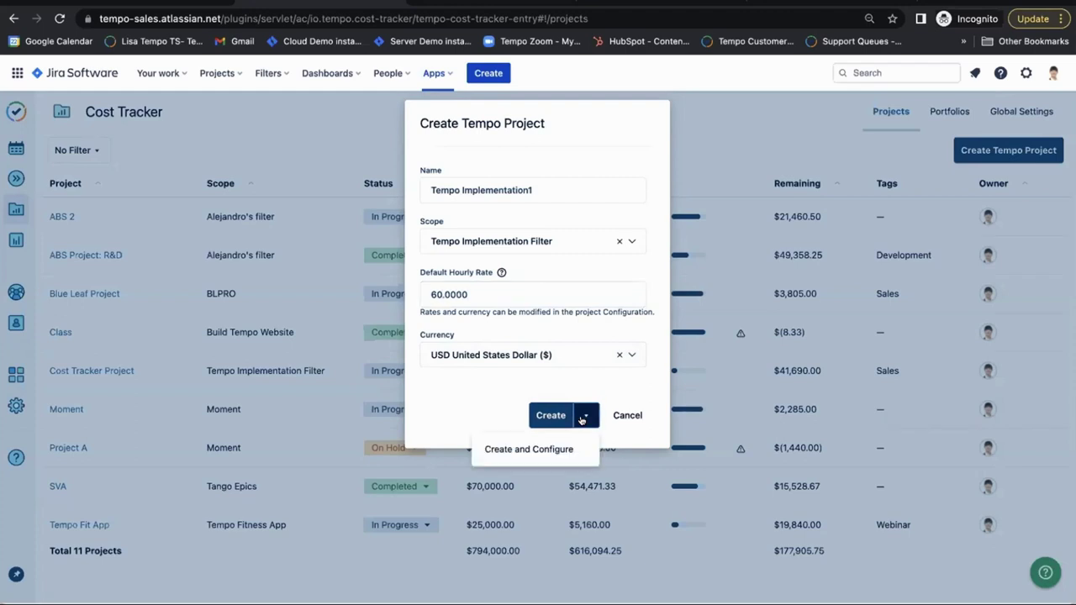
click(525, 449)
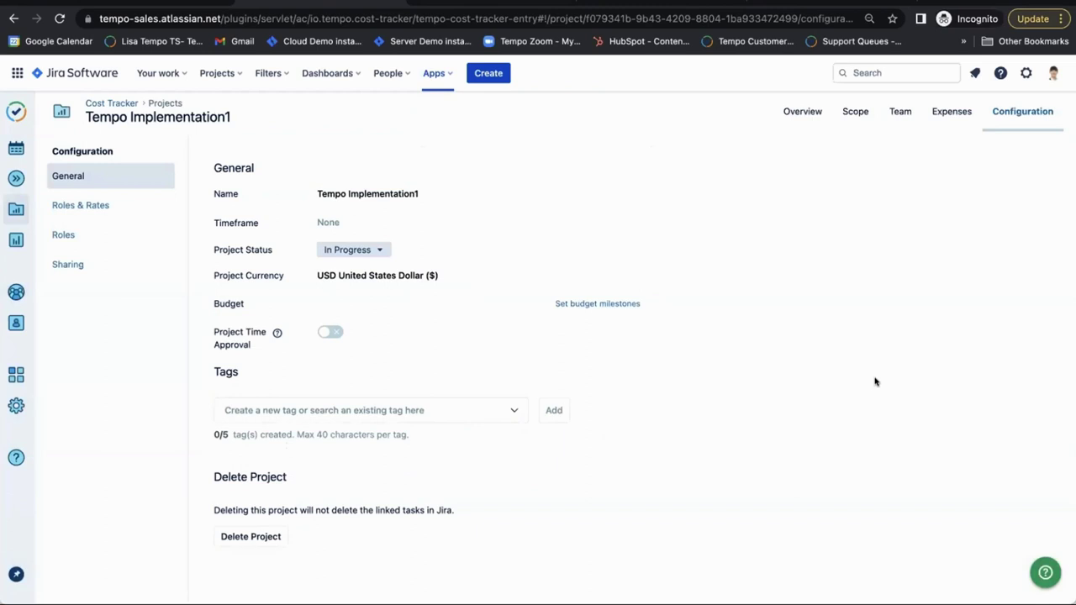
Step: Set the project's budget to 10,000
click(331, 303)
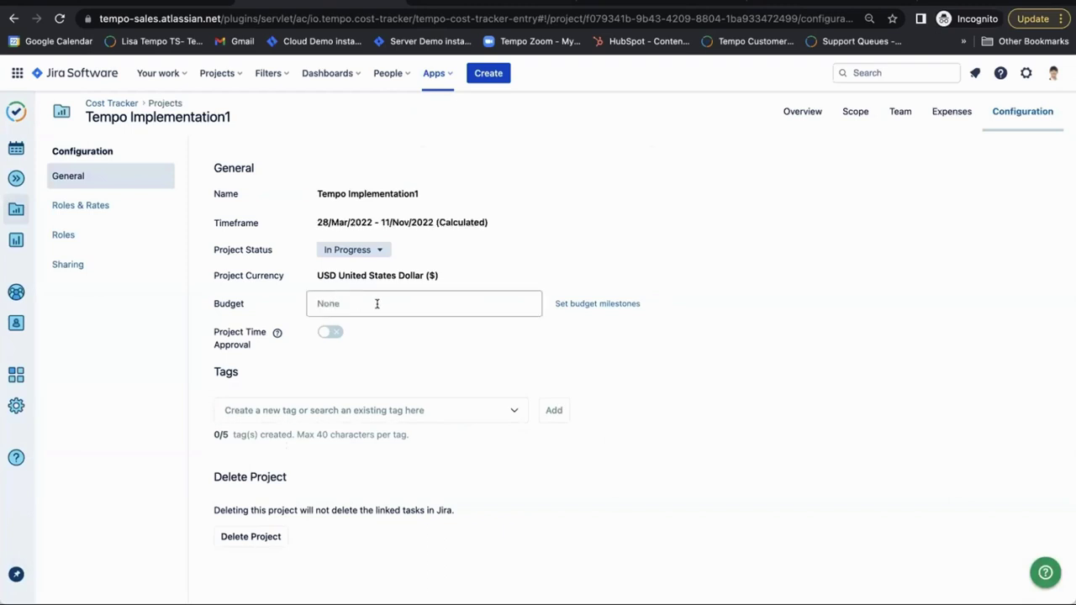
text(10000)
key(Return)
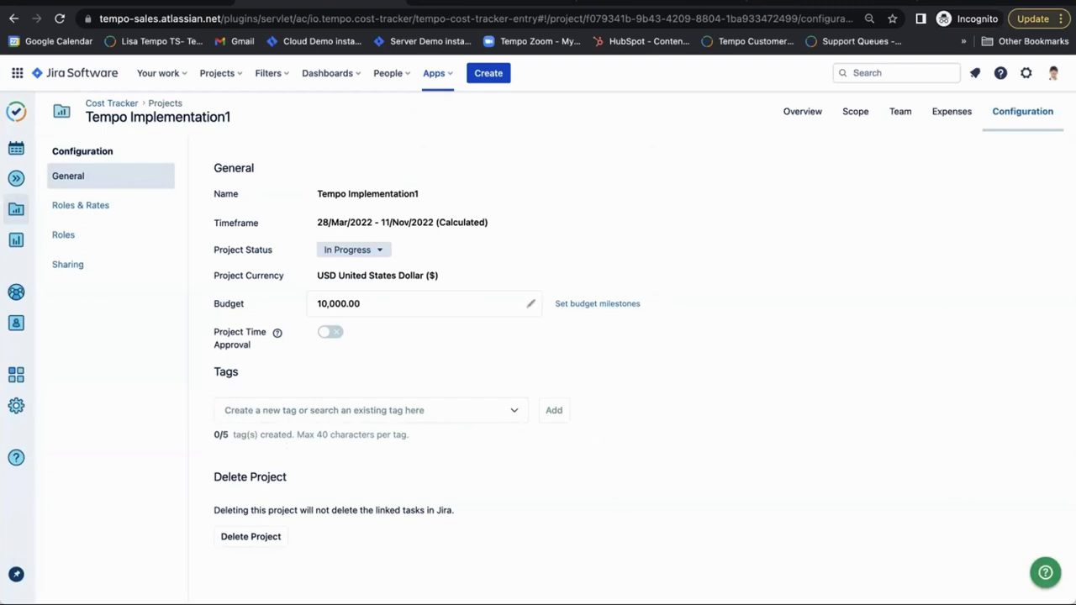
Step: Set the project's timeframe from 01/Oct/2022 to 30/Nov/2022
click(378, 219)
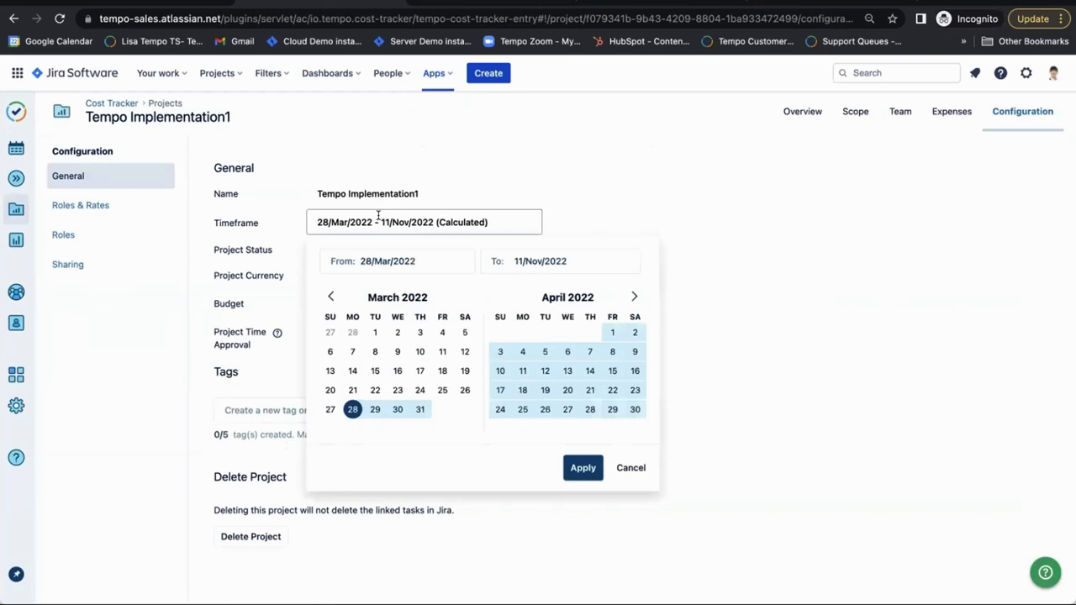
click(633, 295)
click(633, 295)
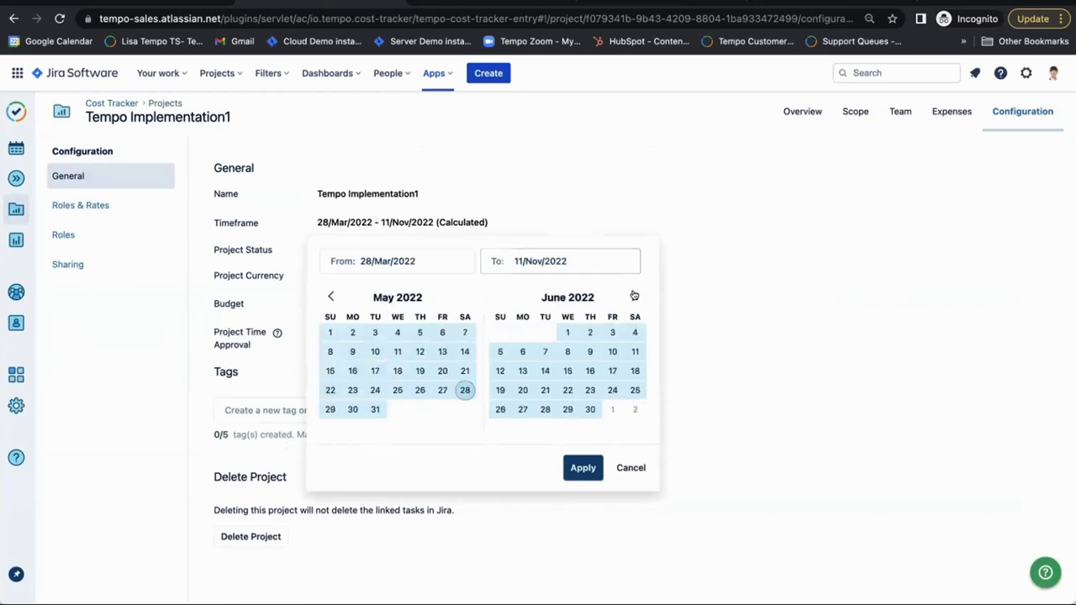
click(634, 295)
click(634, 295)
click(633, 295)
click(634, 295)
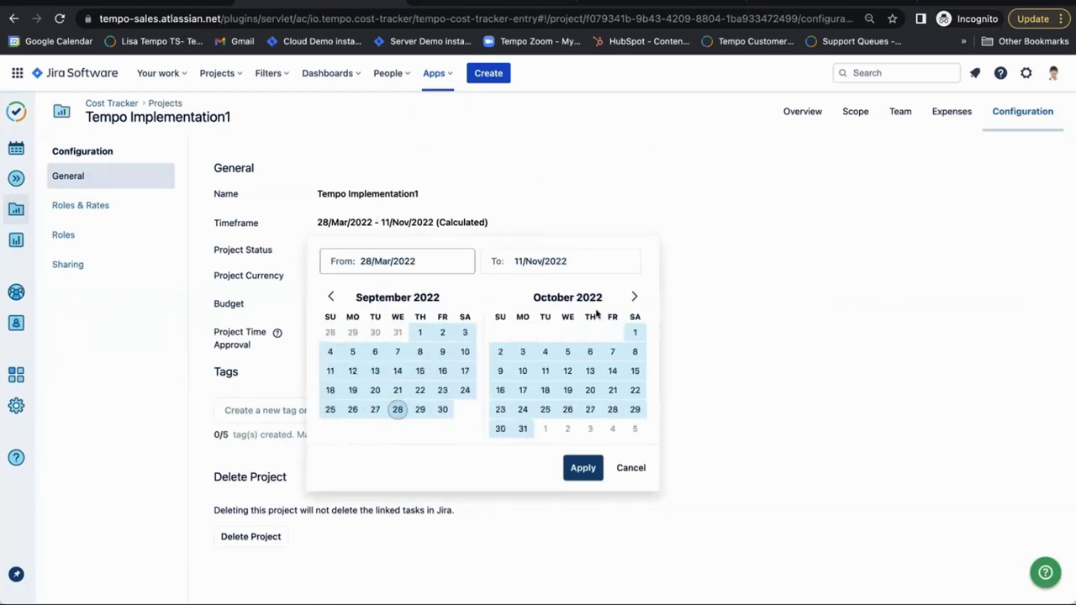
click(634, 332)
click(634, 296)
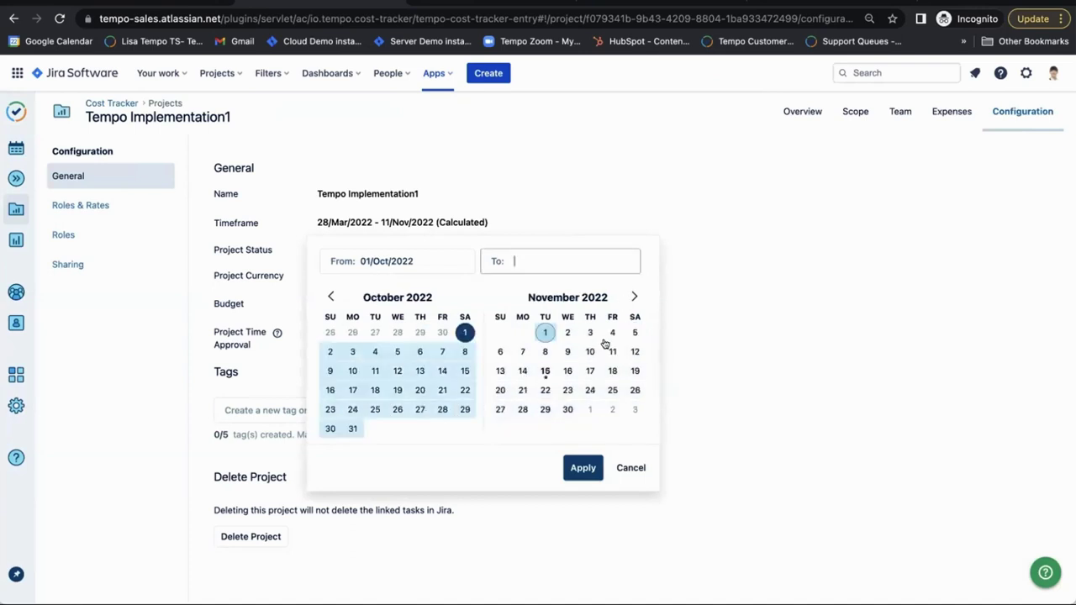
click(567, 409)
click(582, 467)
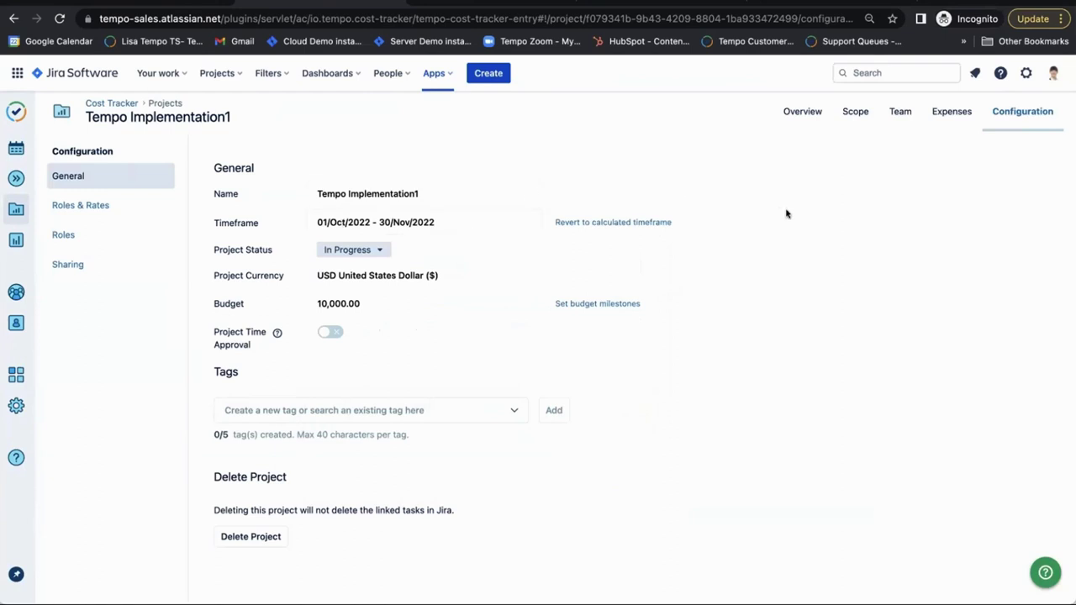
Step: Enable Project Time Approval for the project and Revenue Tracking for its team rates
click(324, 332)
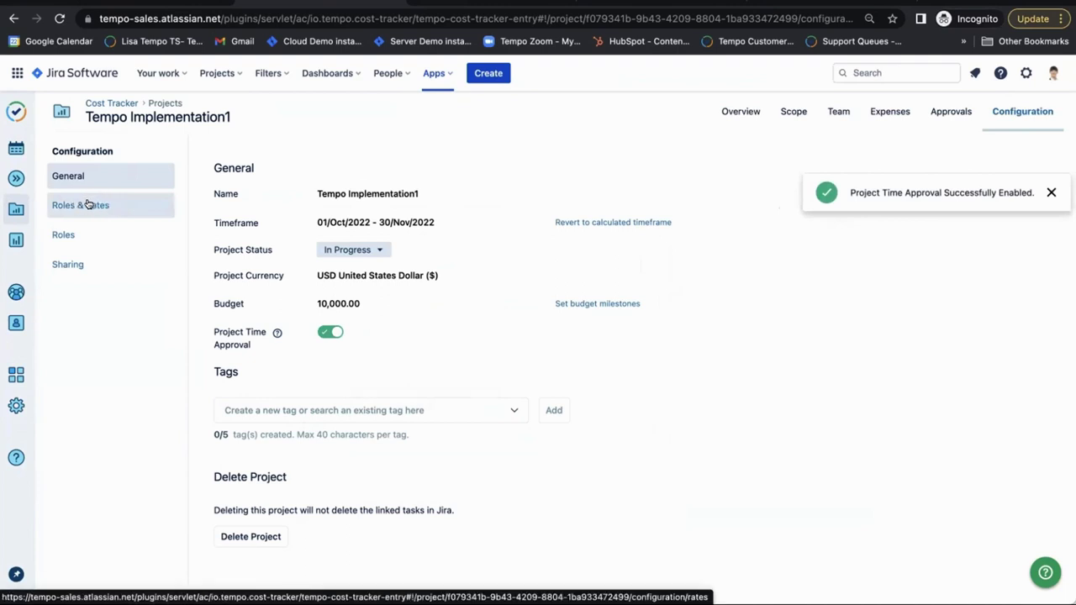
click(88, 204)
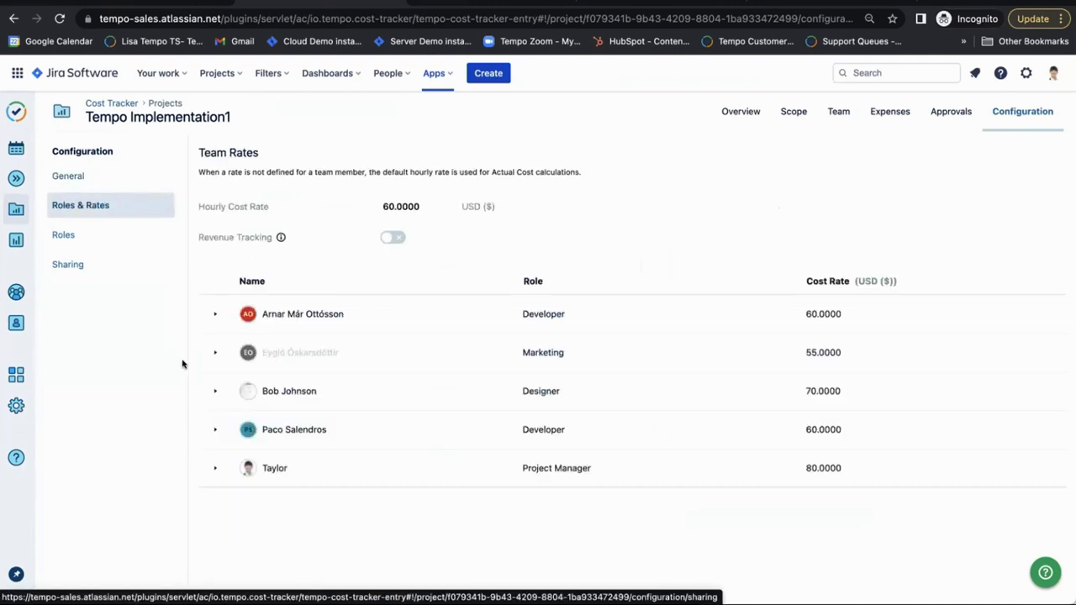
click(392, 238)
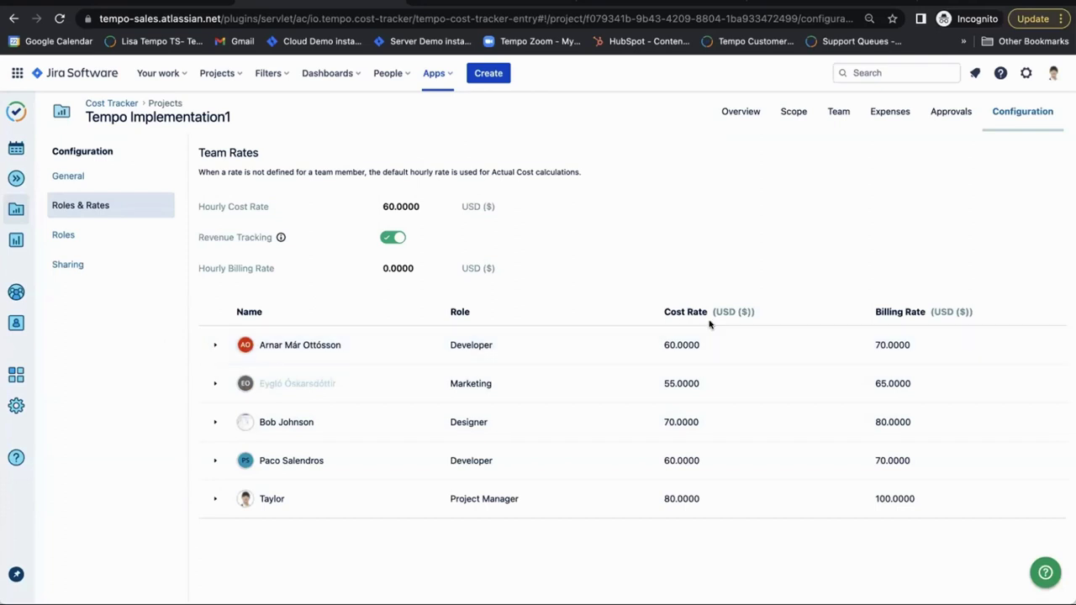
Step: Add a rate effective 15/Nov/2022 for the first developer in the team rates, with cost rate 70 and billing rate 80
click(213, 346)
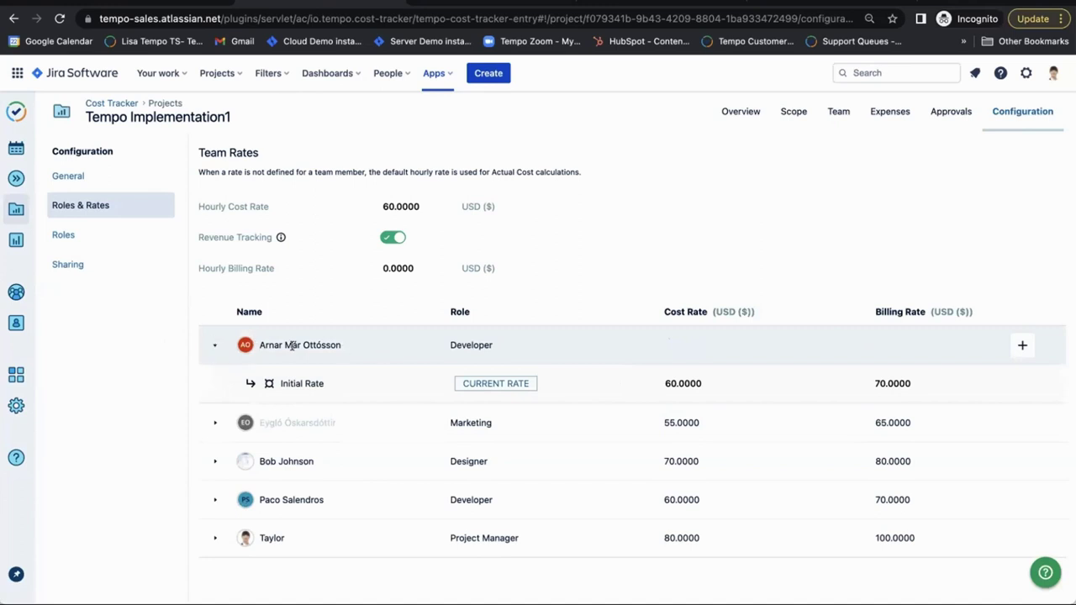
mouse_move(711, 391)
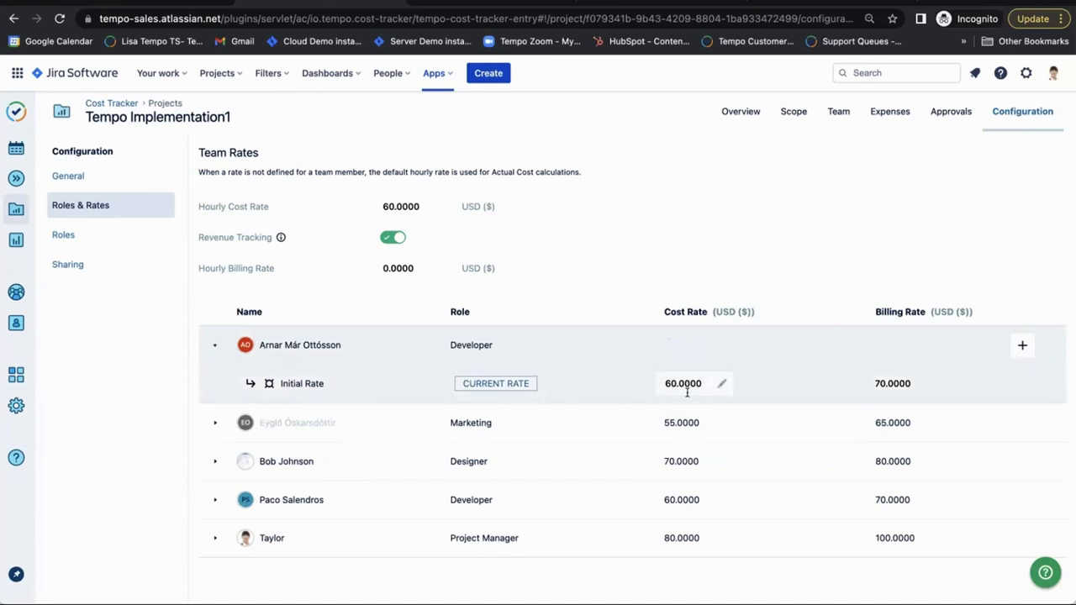
mouse_move(903, 391)
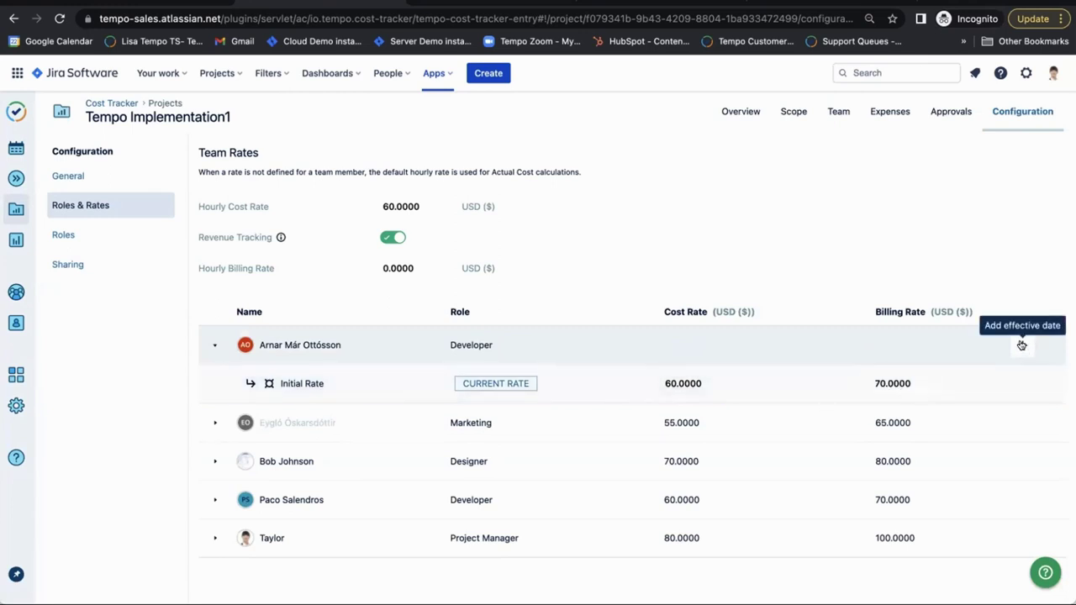
click(1021, 345)
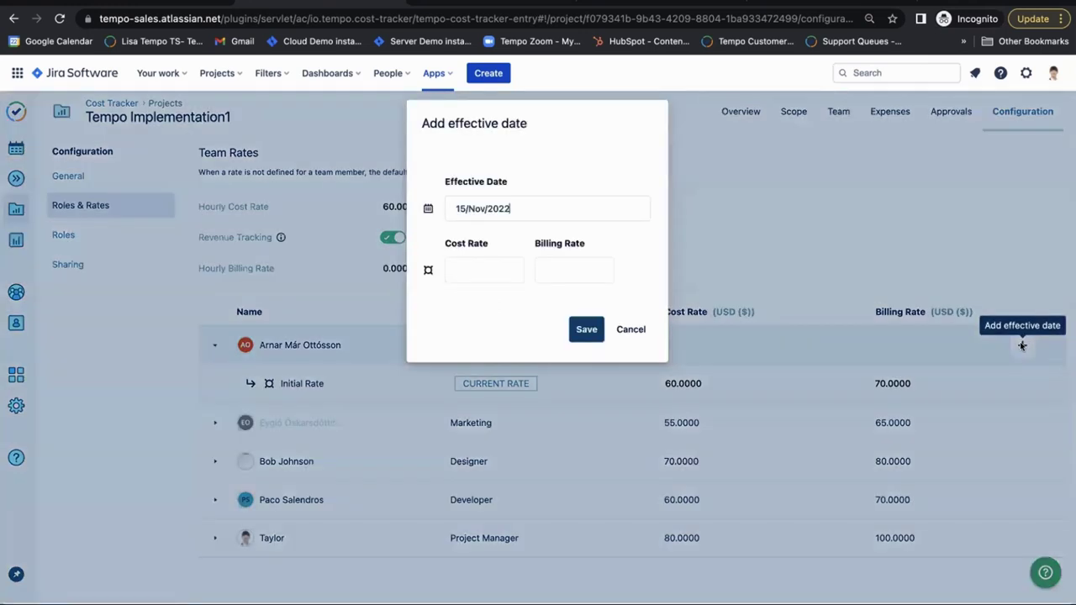
click(458, 267)
text(70)
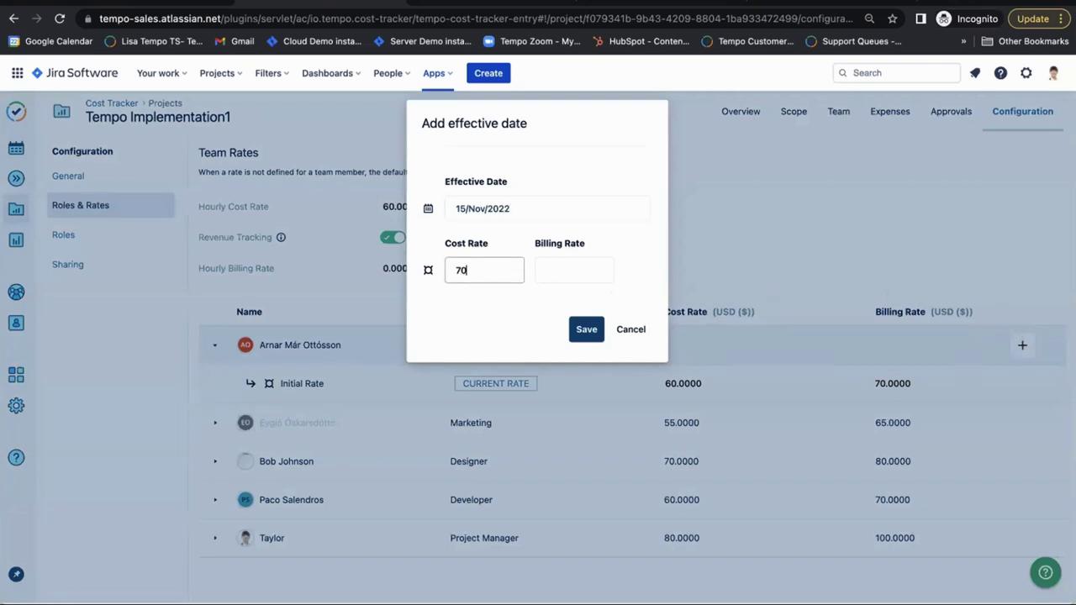
click(564, 267)
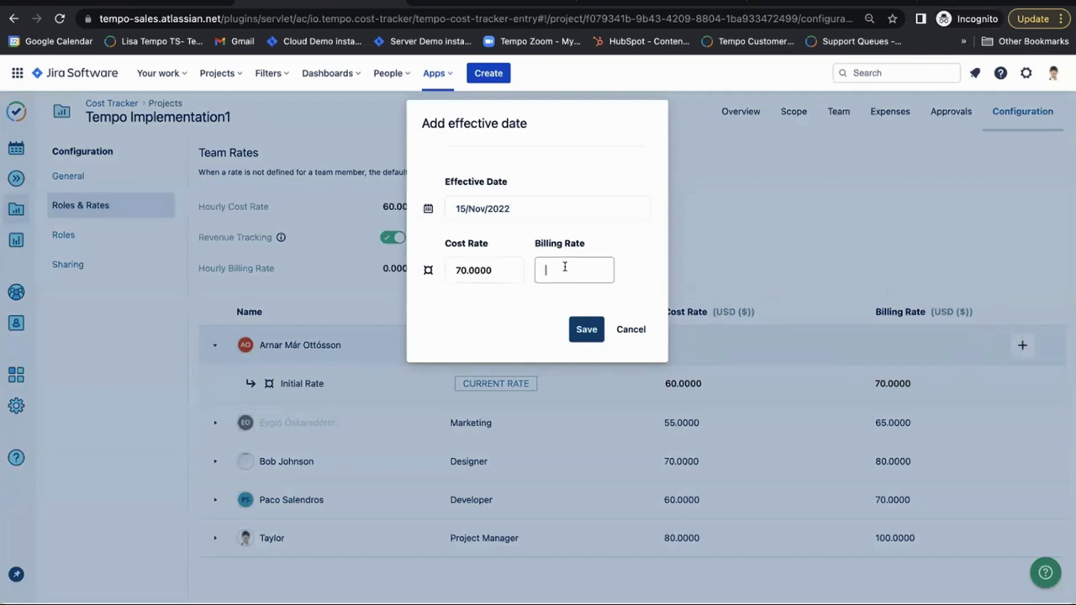
text(80)
click(586, 329)
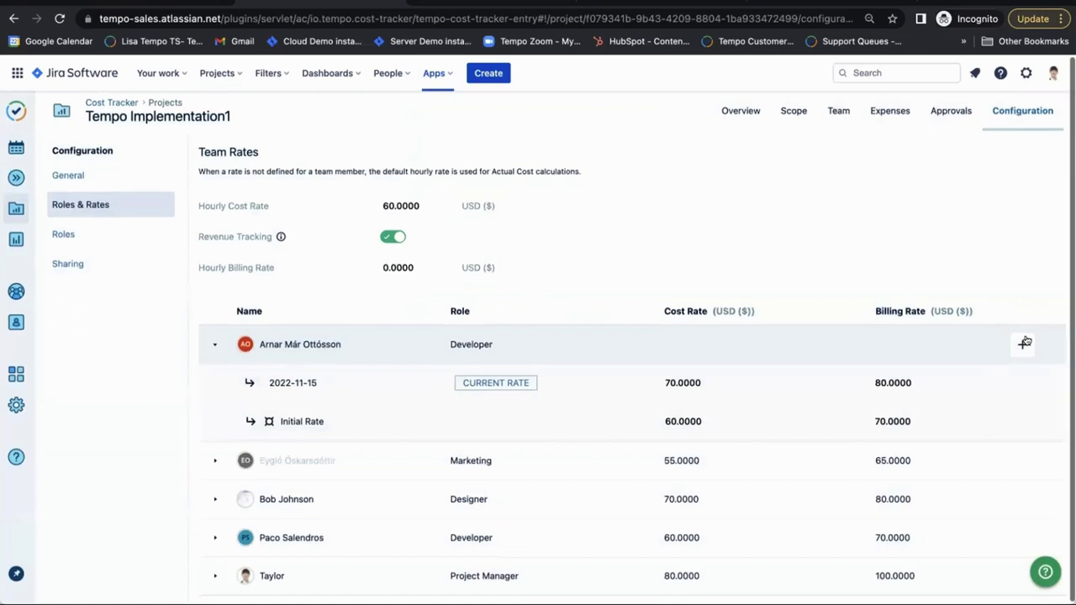
scroll(85, 214, down, 1)
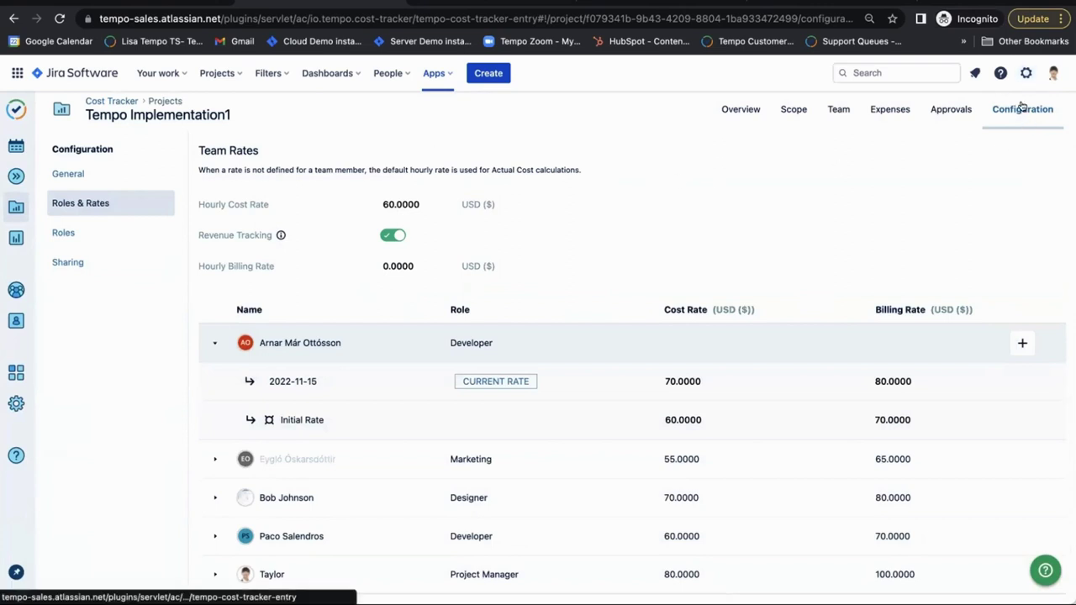
Step: Fill in a time log for issue TI-3 with a duration of 5h and 3h of billable hours
click(58, 176)
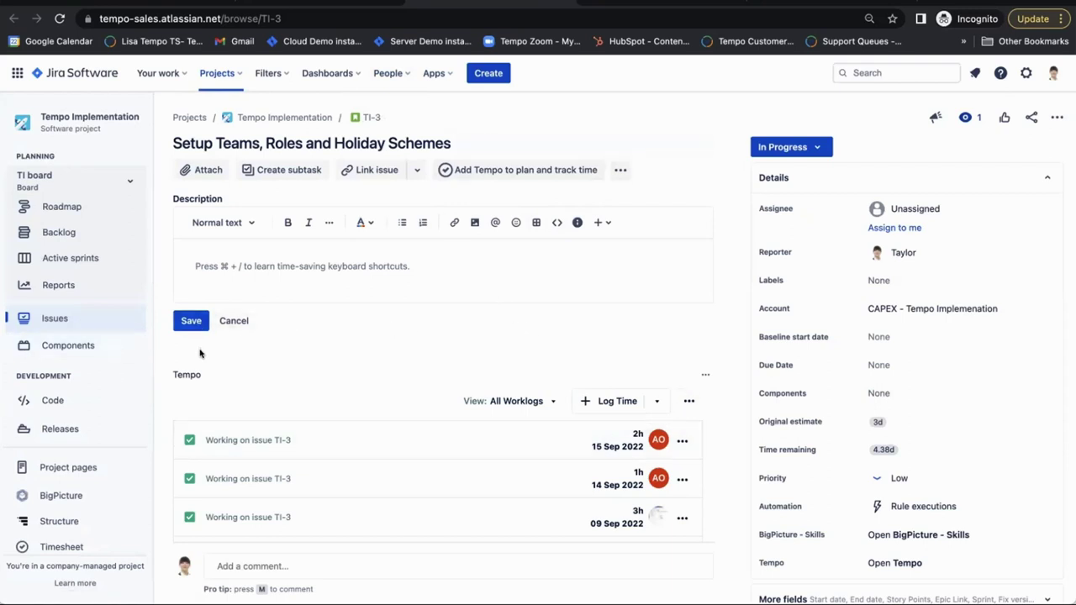
click(605, 400)
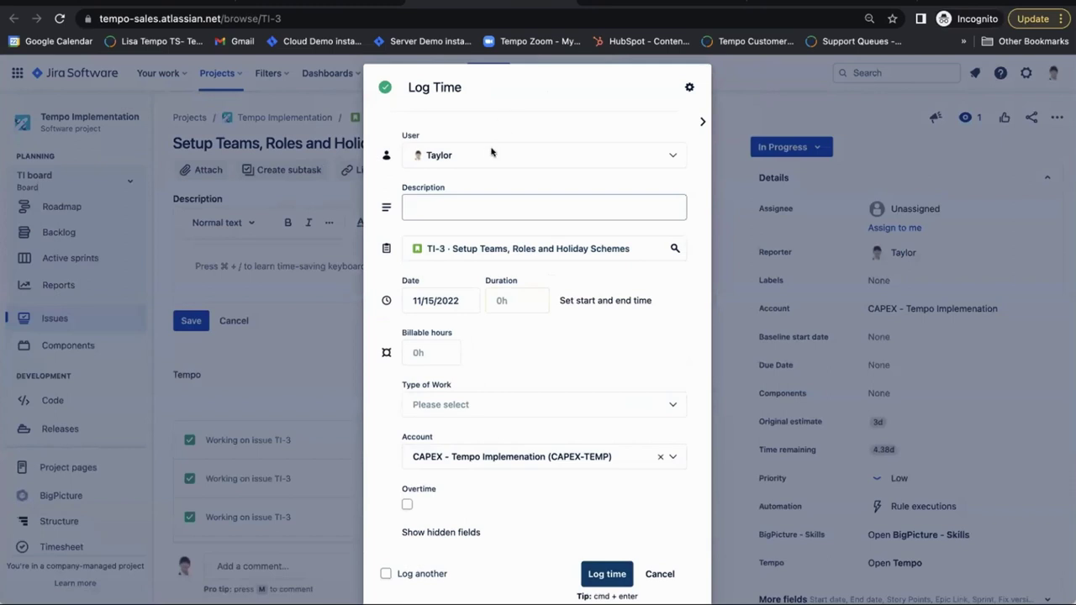
click(508, 298)
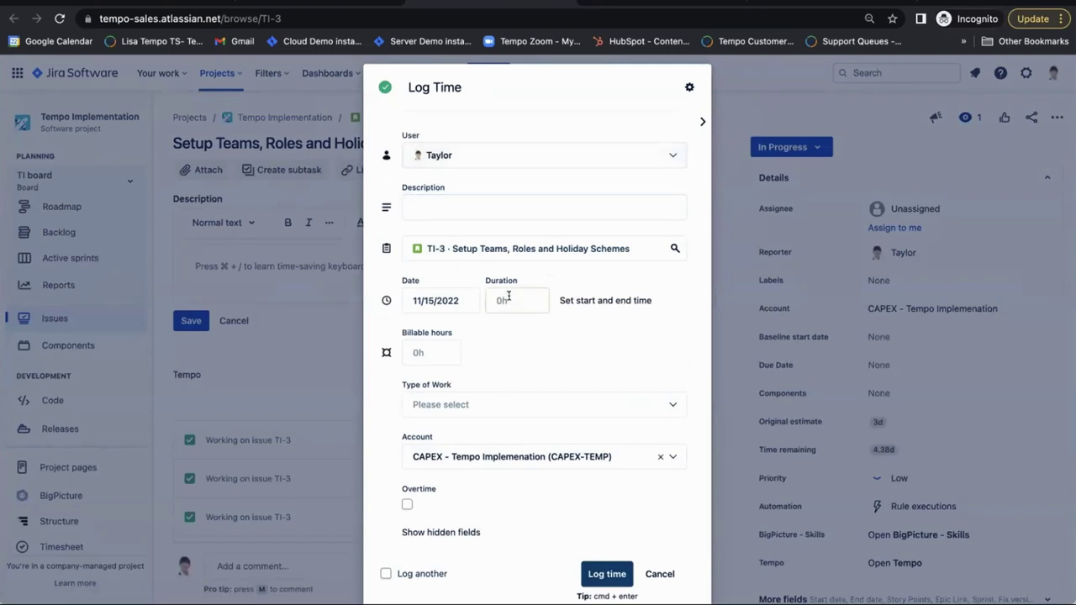
text(5h)
click(542, 360)
click(425, 350)
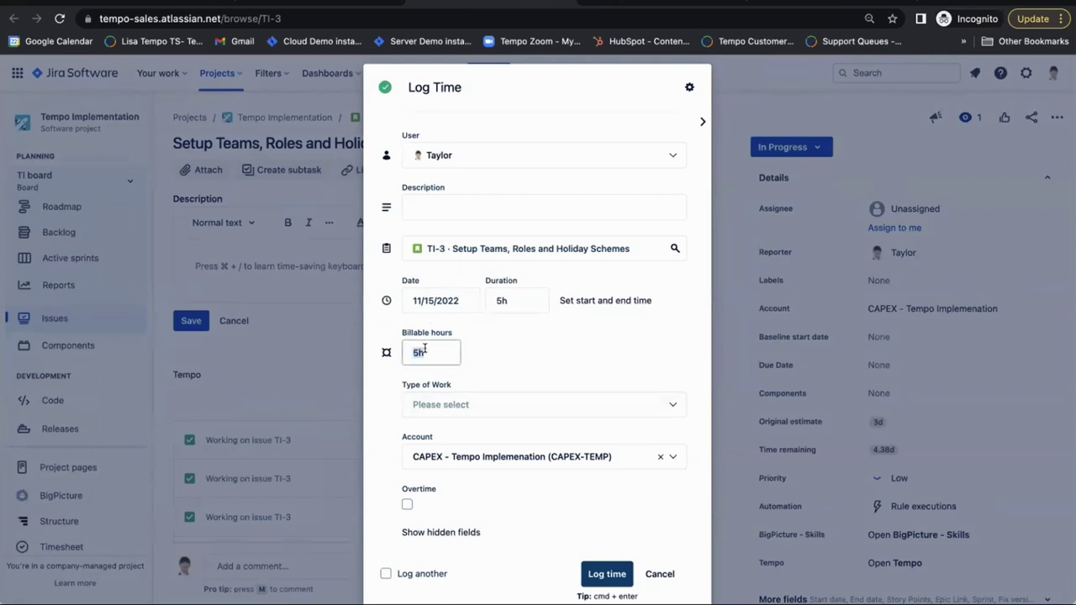
text(3h)
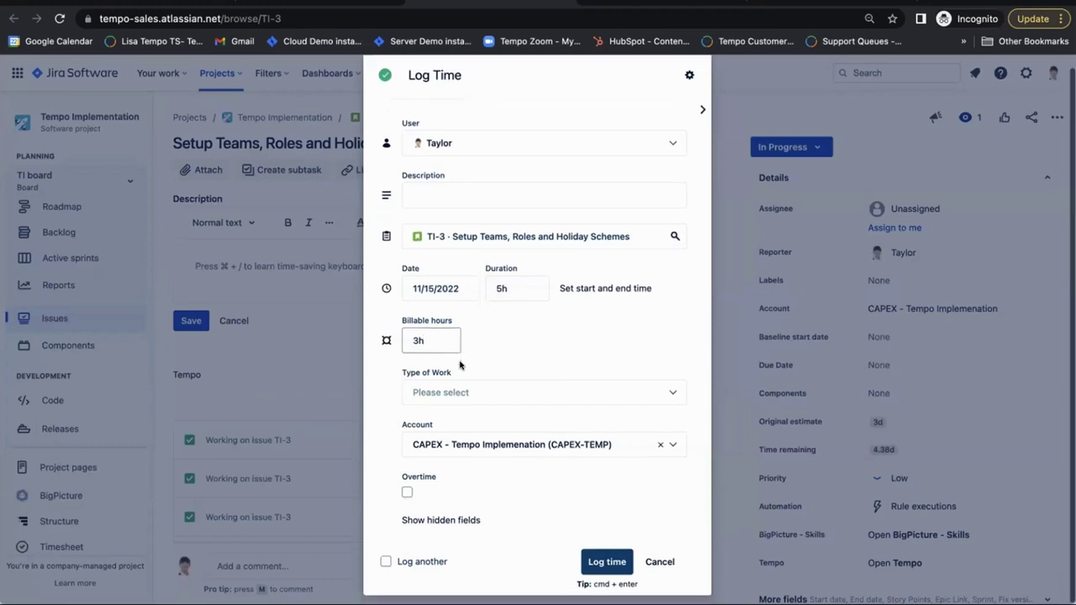
Step: Submit the TI-3 time log and start another one on the same issue for a different team member
click(608, 572)
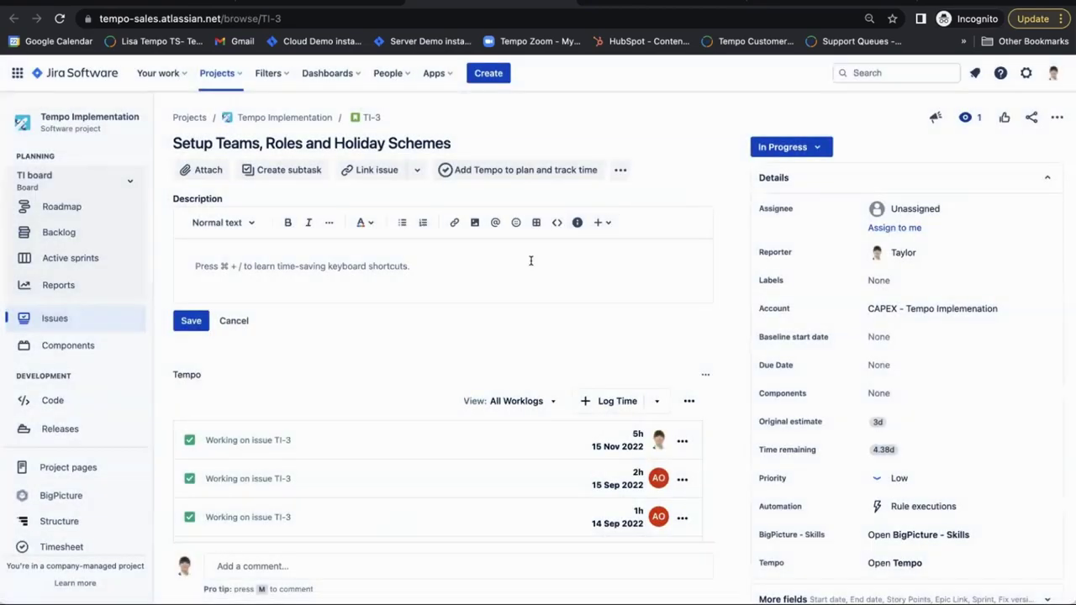
click(609, 401)
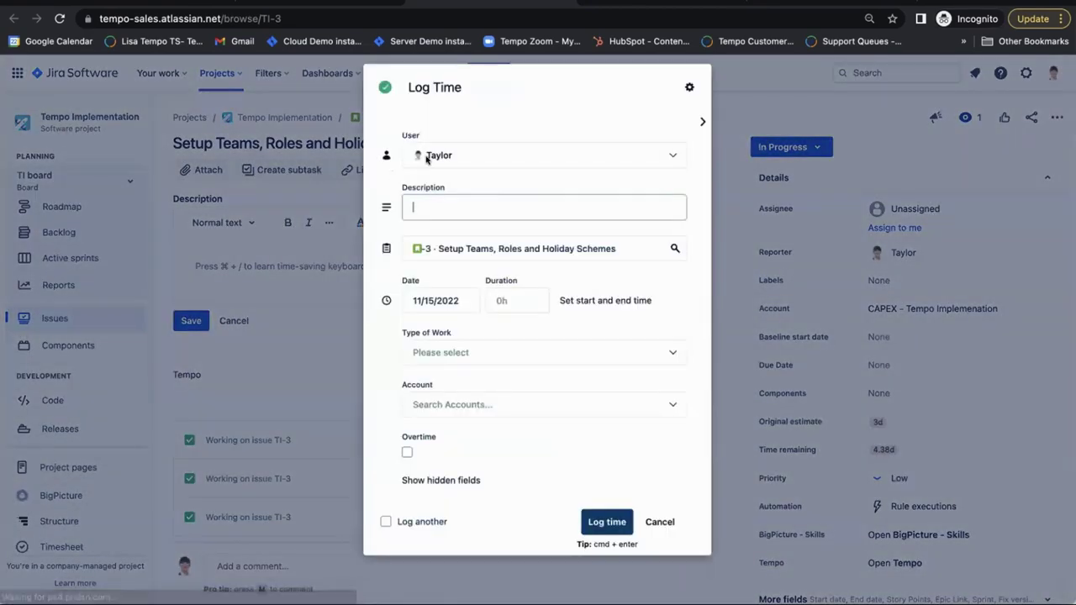
click(451, 151)
text(bob)
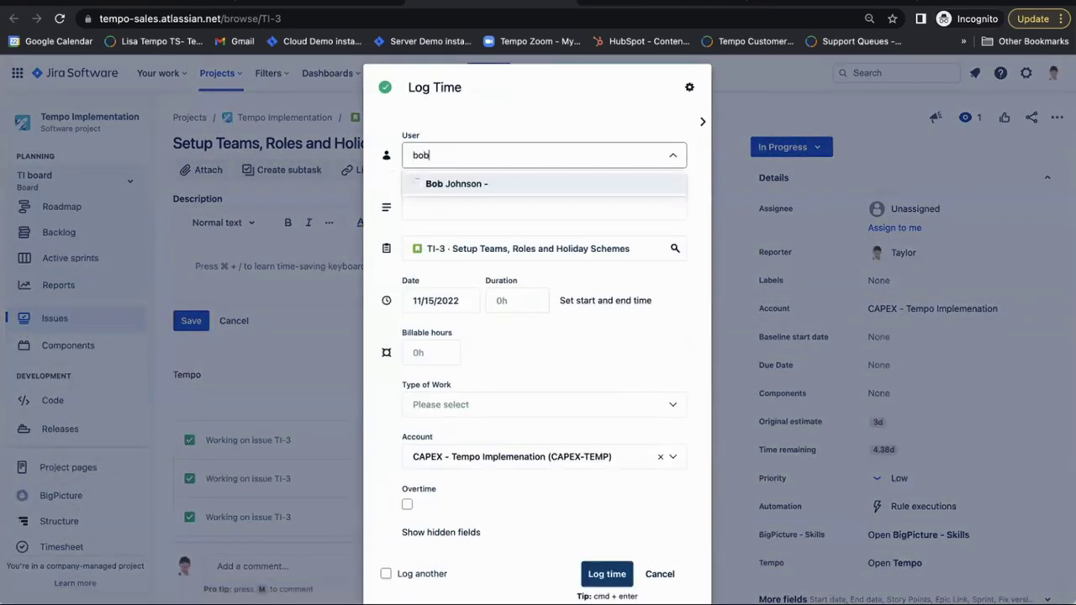
click(429, 182)
Step: Date the team member's TI-3 time log 10/13/2022, set its duration to 6h and log it
click(421, 300)
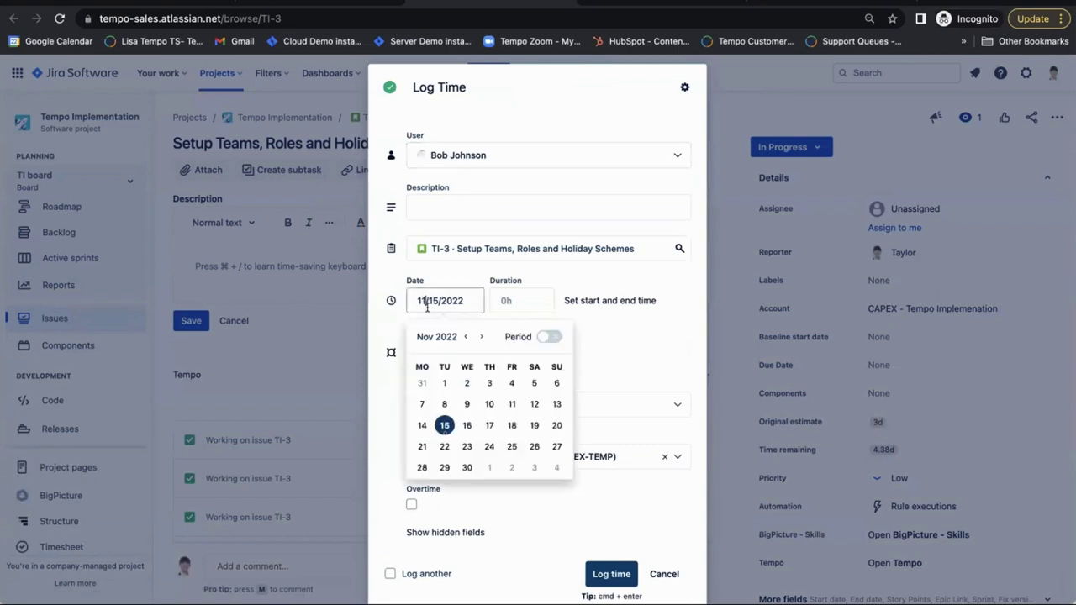
click(463, 336)
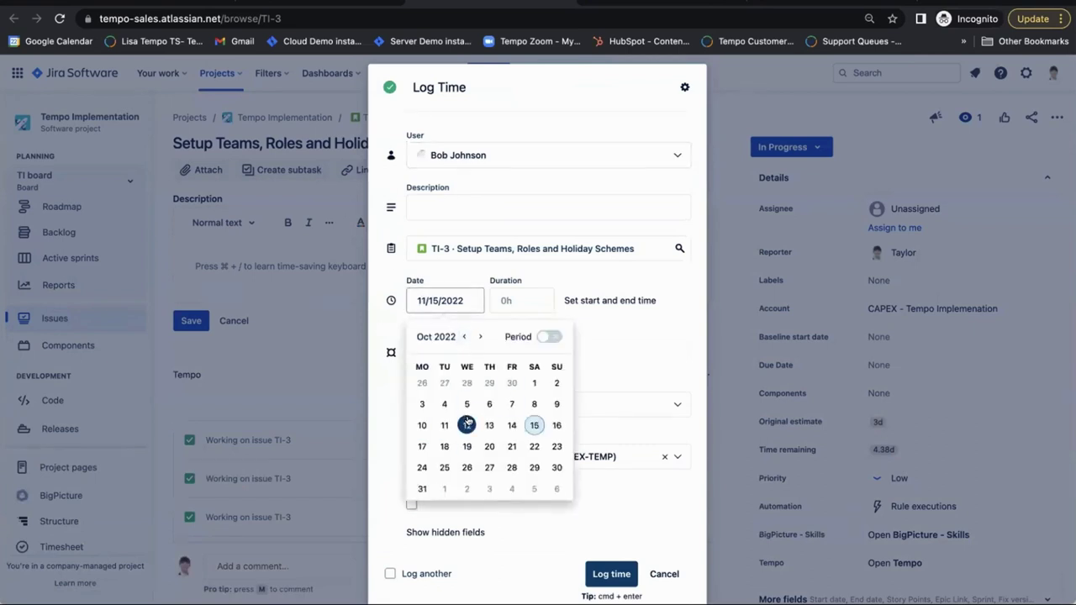
click(489, 425)
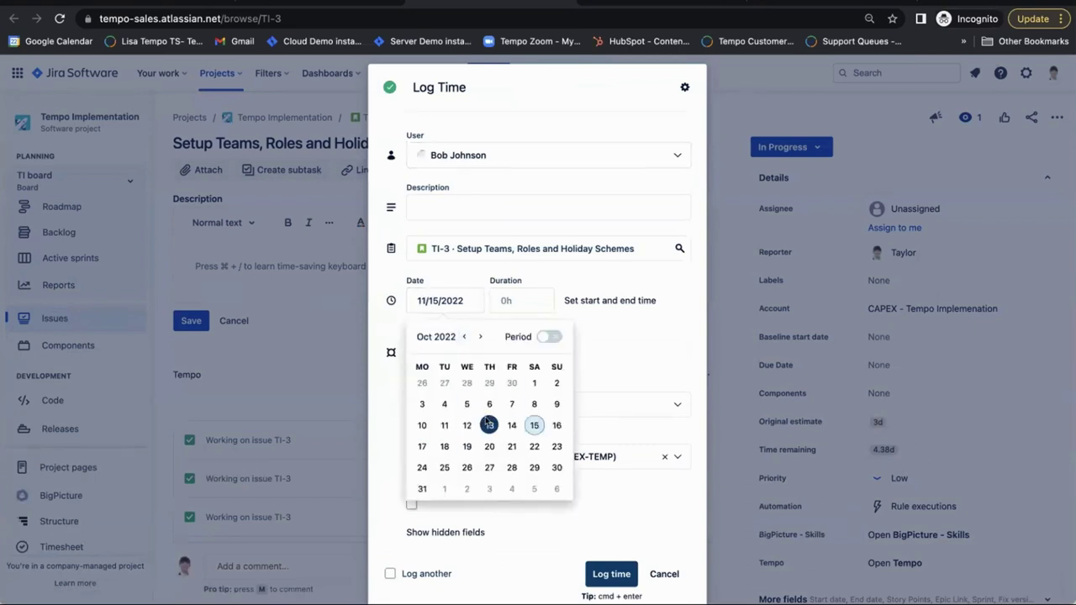
click(524, 293)
text(6h)
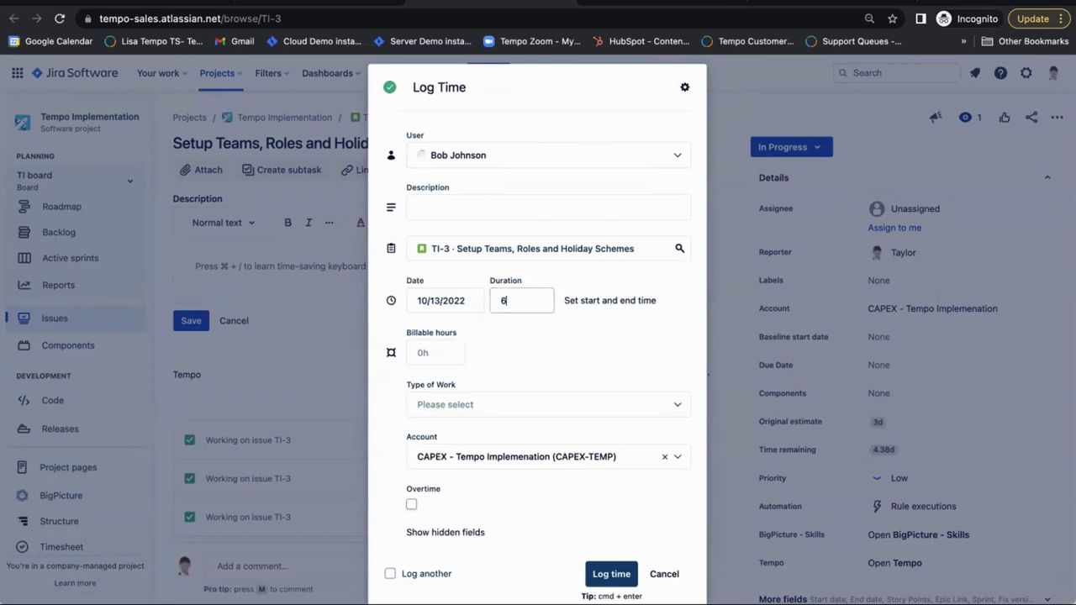
click(539, 347)
click(602, 454)
click(564, 525)
click(611, 574)
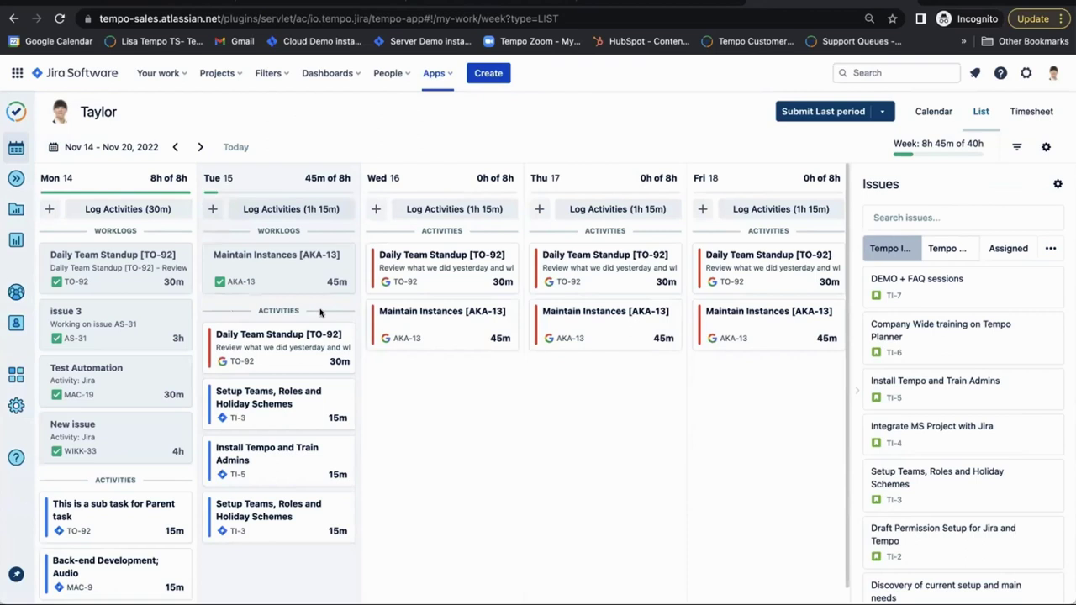
Step: Log Tuesday 15's suggested Daily Team Standup activity and all remaining suggested activities of that day in My Work
mouse_move(300, 361)
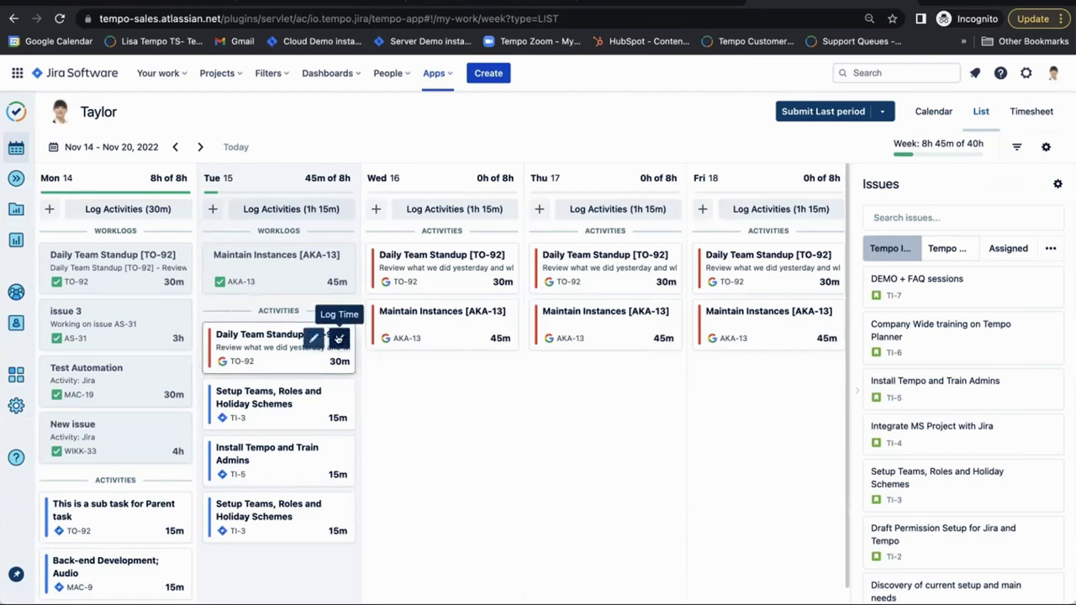
click(338, 338)
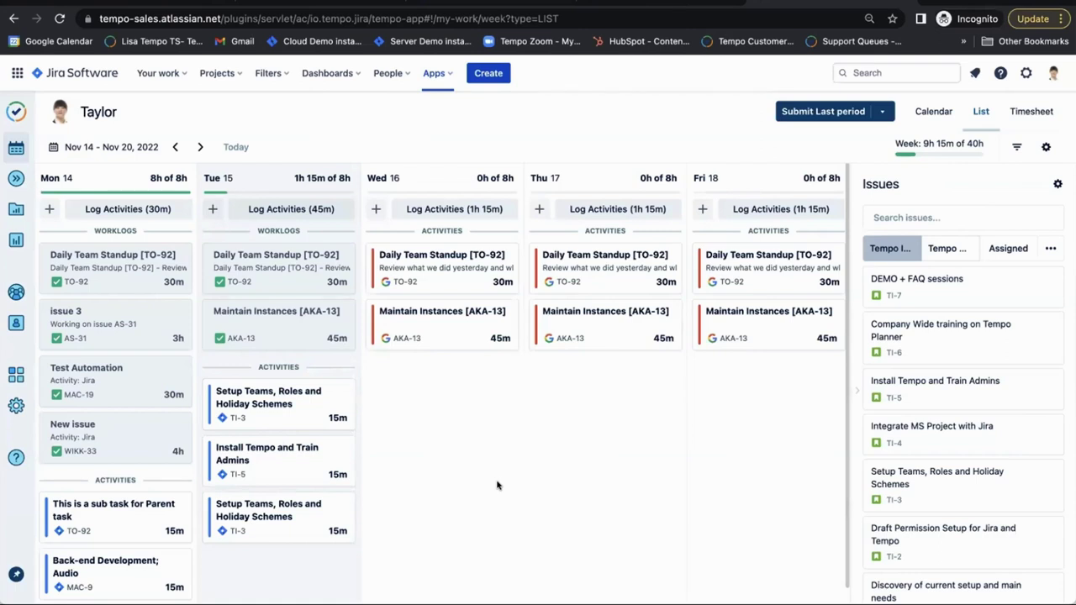
mouse_move(281, 420)
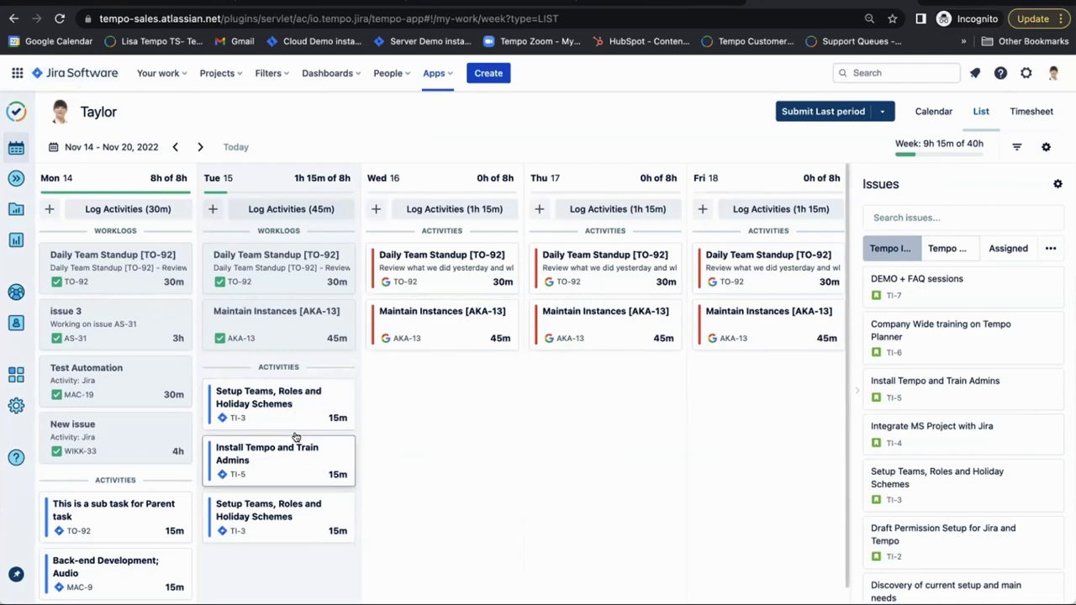
mouse_move(291, 508)
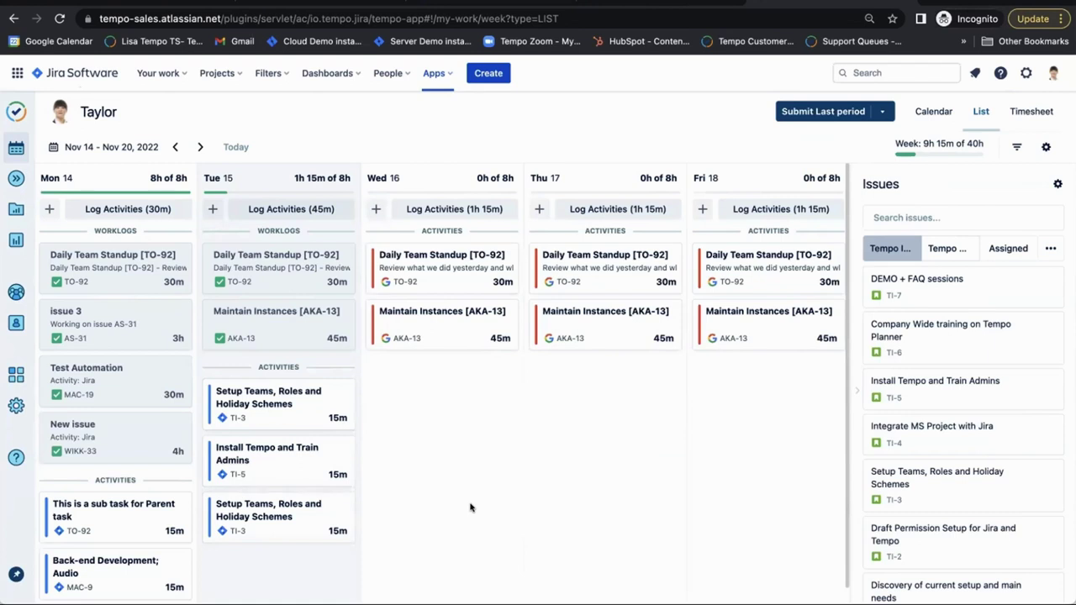
click(1016, 146)
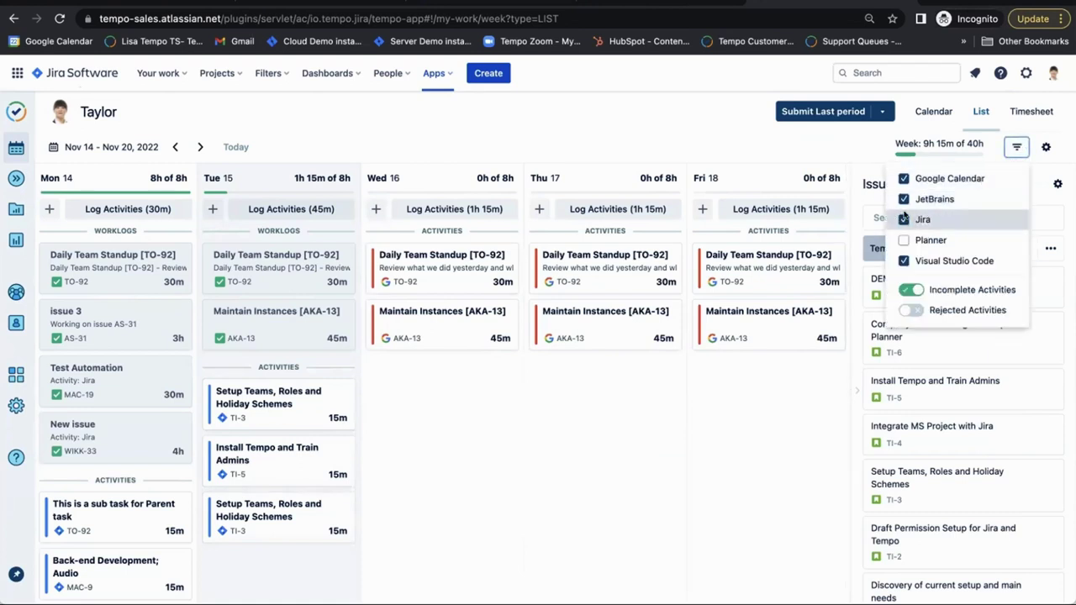
click(713, 125)
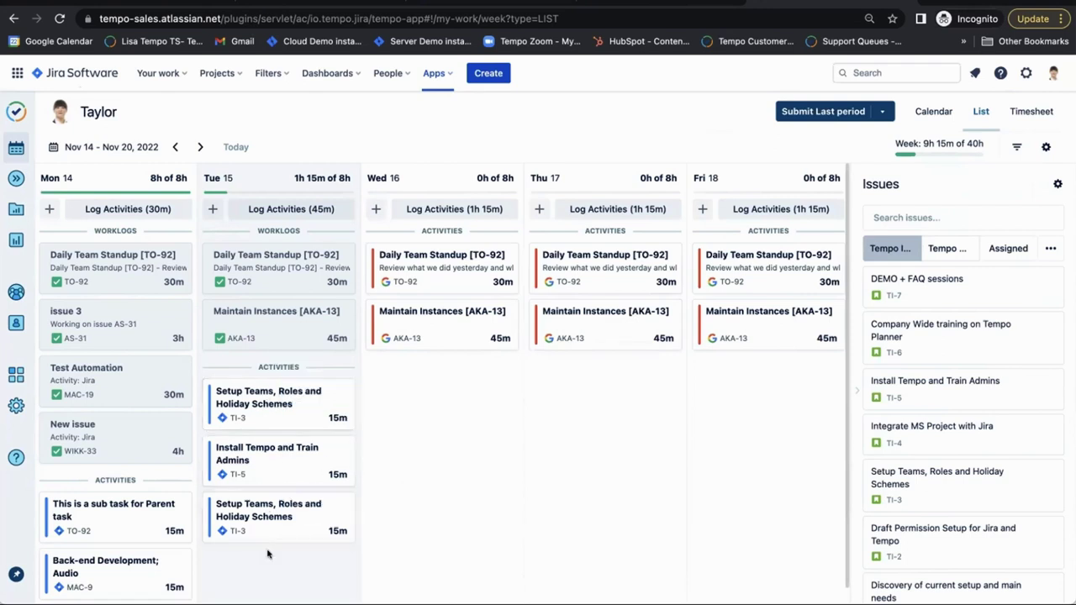
click(289, 208)
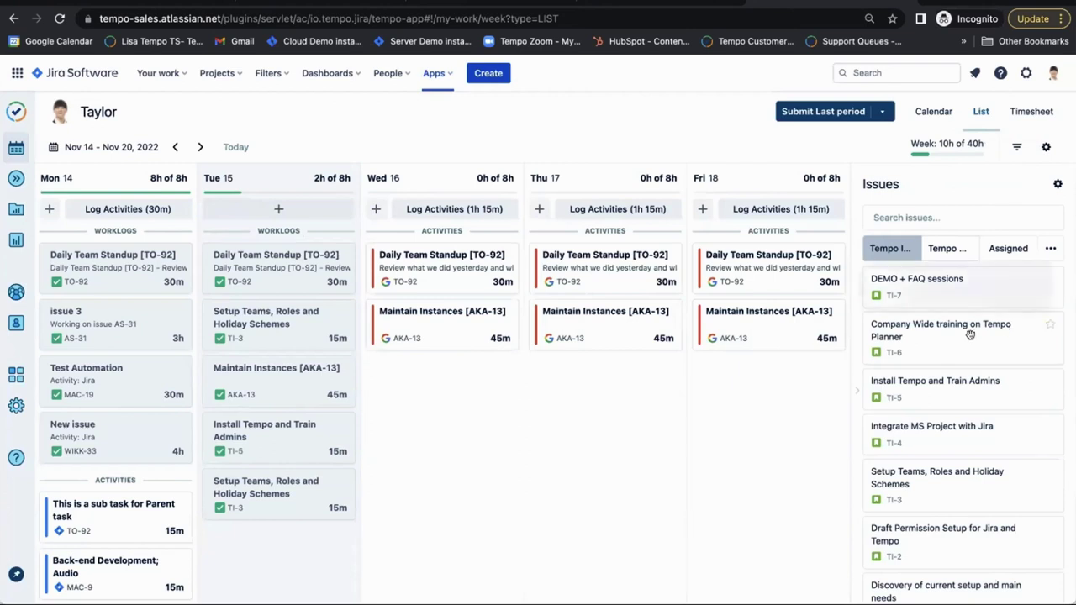
Step: Log 2h on Tuesday 15 for issue TI-6, Company Wide training on Tempo Planner
drag(948, 341, 266, 569)
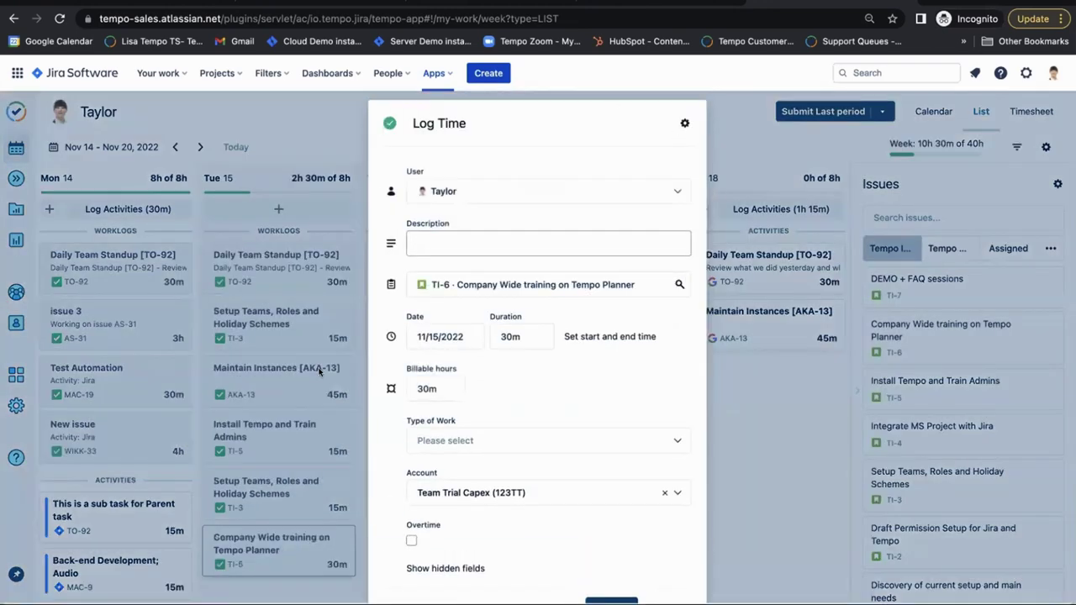
click(526, 331)
text(2h)
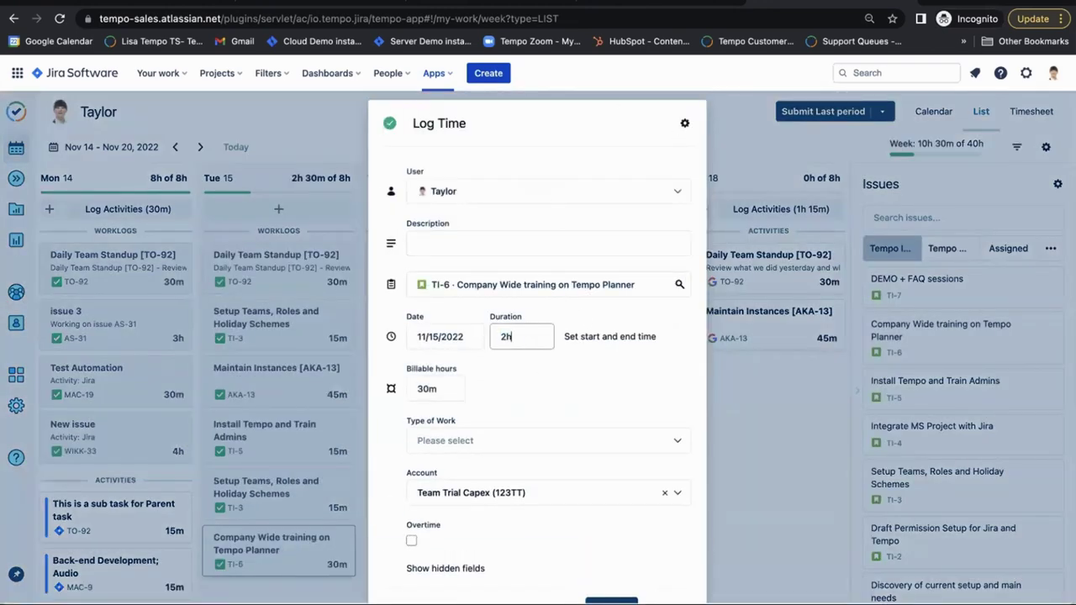
scroll(588, 464, down, 1)
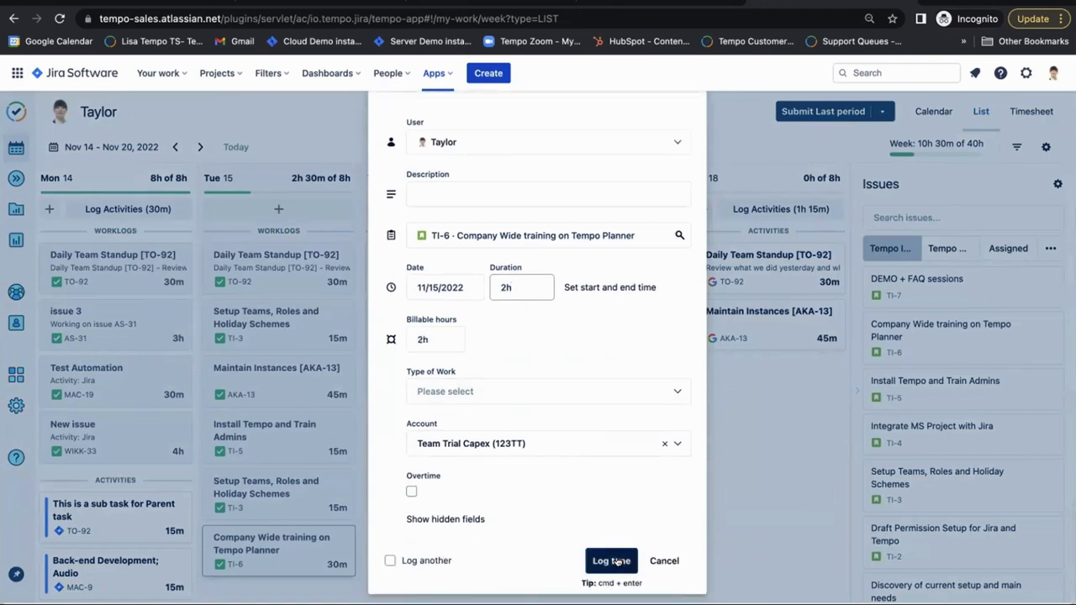
click(612, 559)
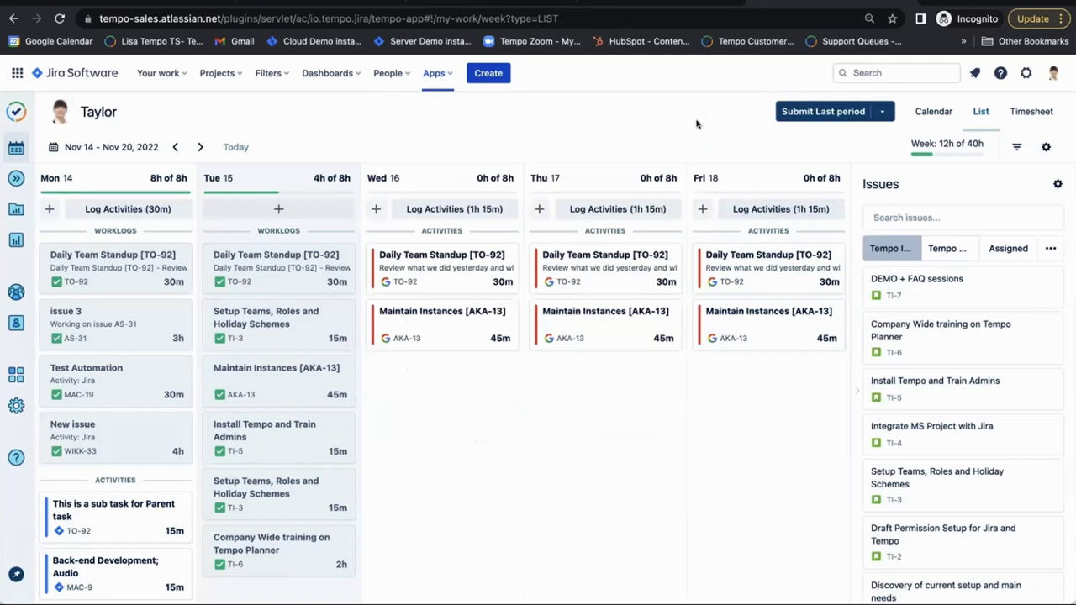
Step: Return to the Cost Tracker project list and view the role rates in its global settings
click(258, 3)
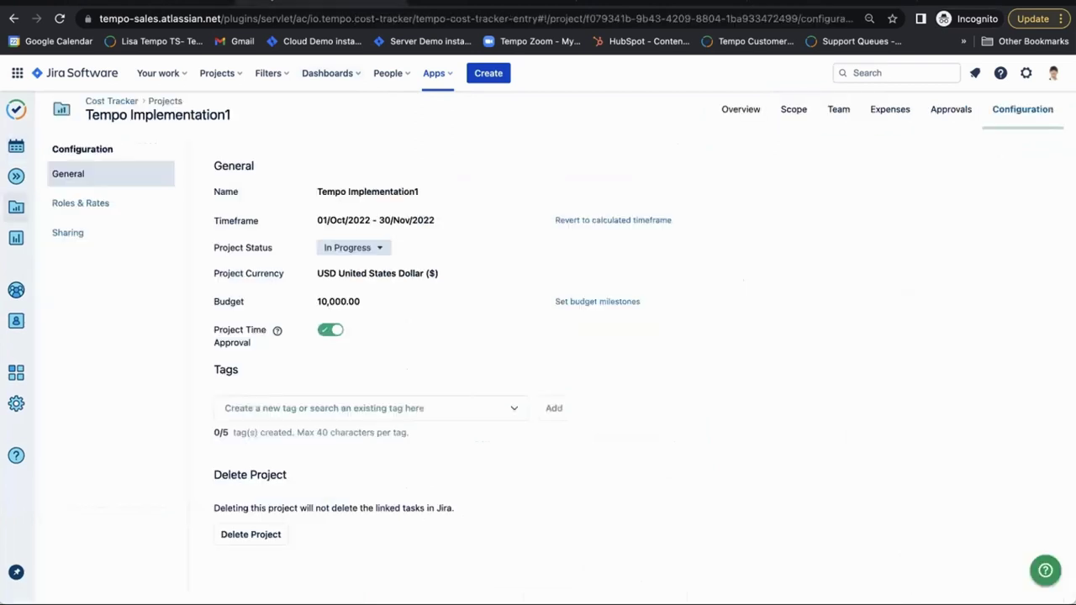
click(15, 206)
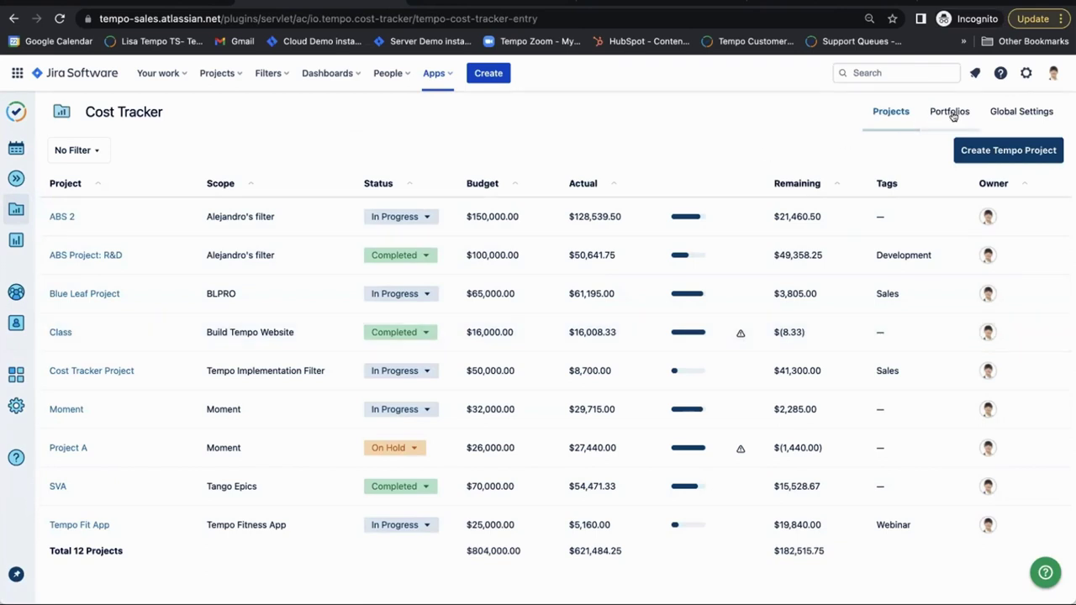
click(1014, 110)
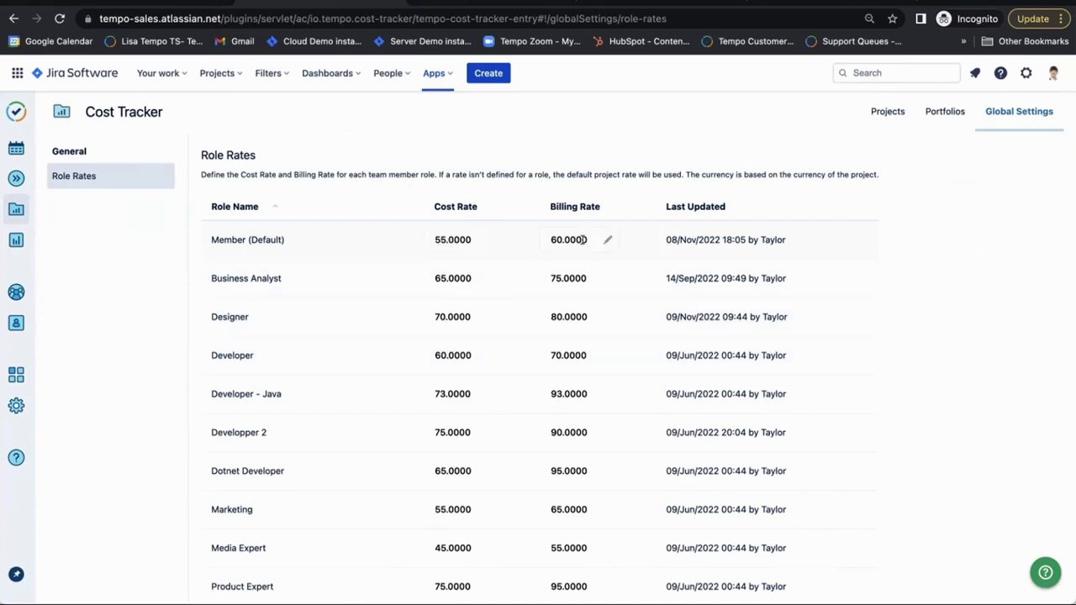
Step: Open the Tempo Implementation portfolio and review its summary, timeline and configuration
click(937, 111)
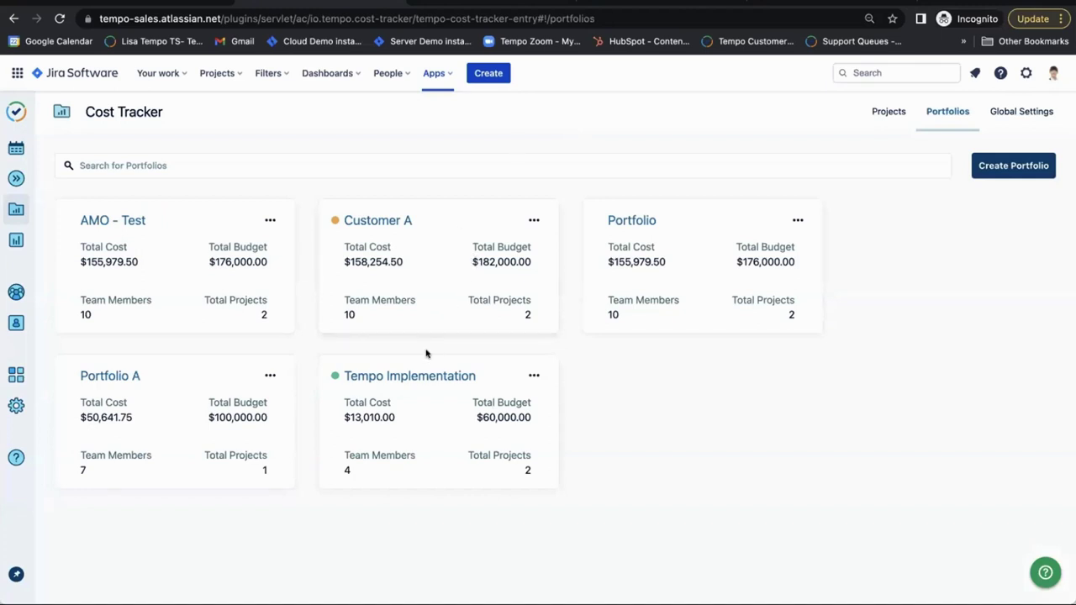
click(423, 414)
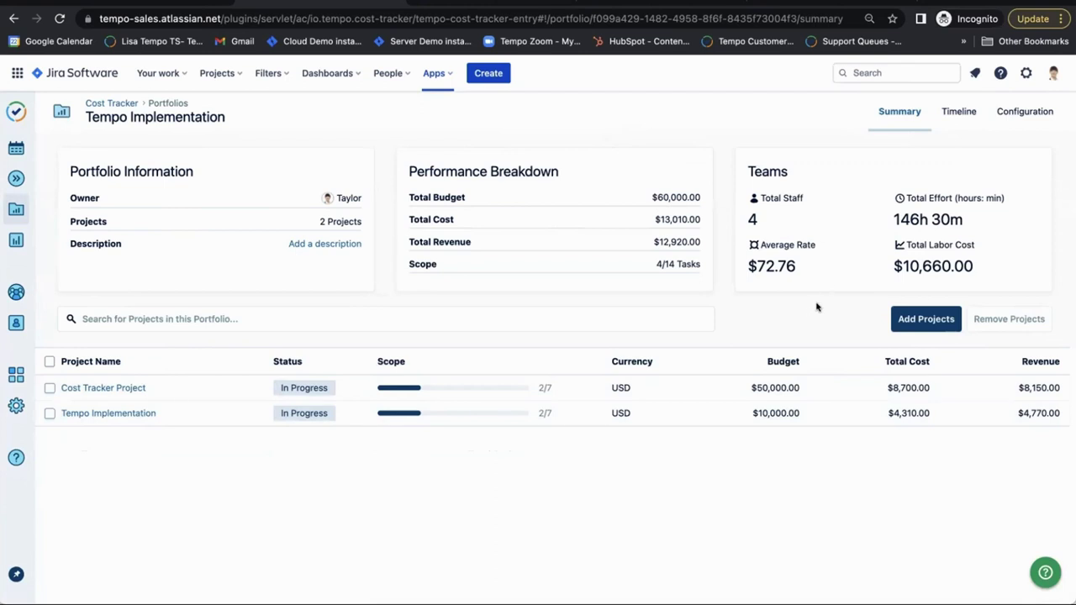
click(959, 111)
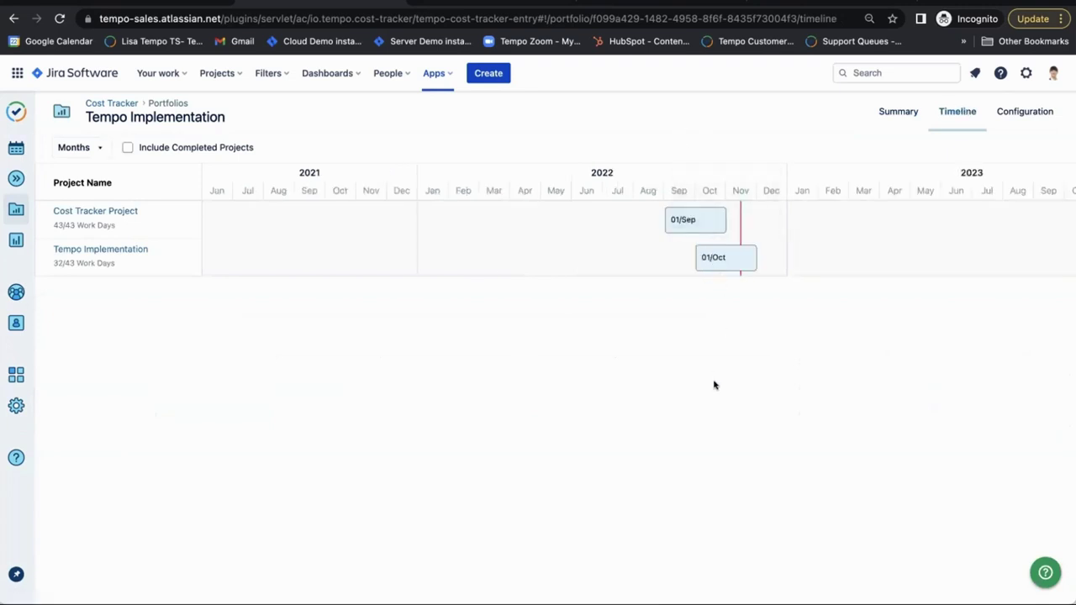
click(1033, 111)
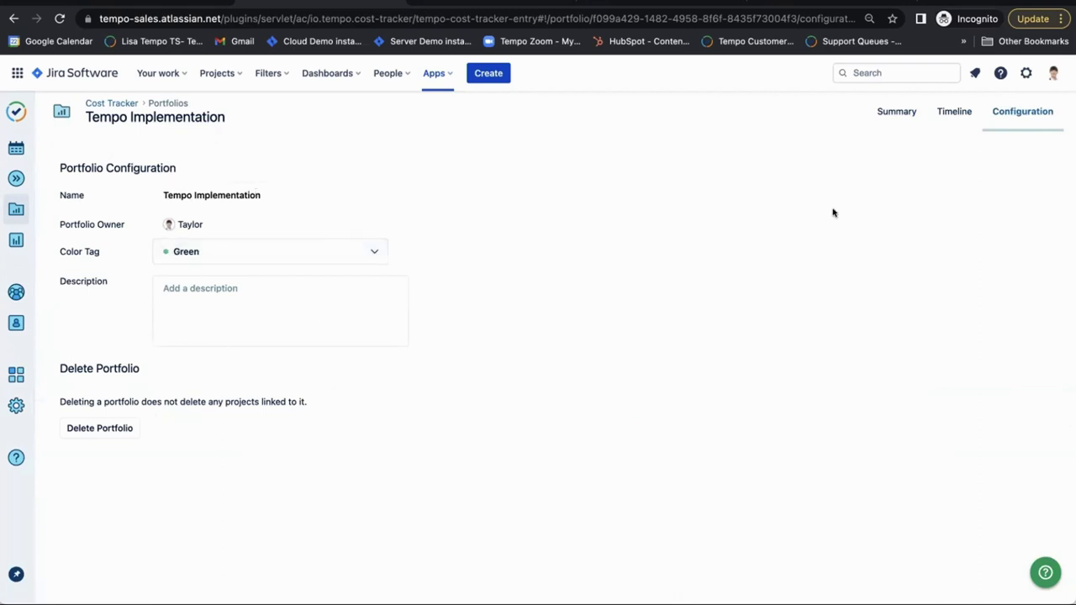
click(907, 111)
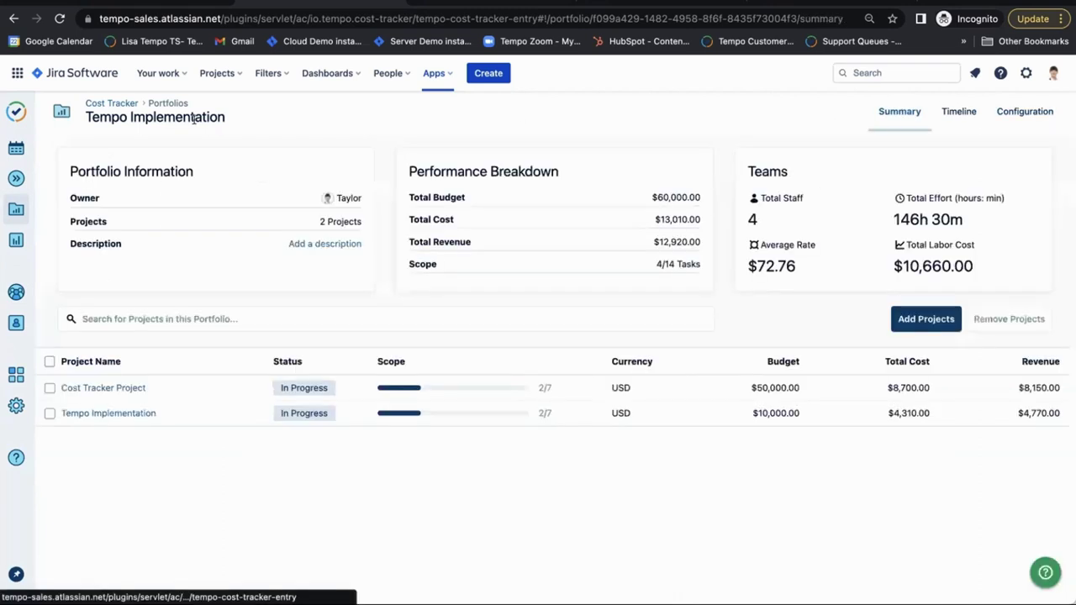
Step: Open the Tempo Implementation project's overview from the Cost Tracker list and examine its cost chart at full width
click(109, 101)
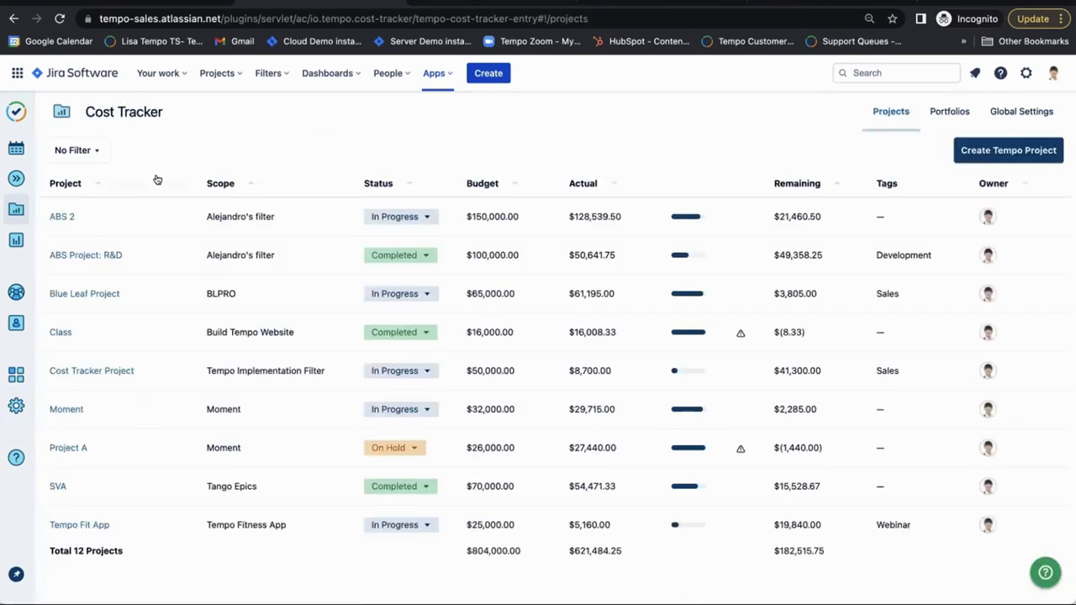
scroll(132, 255, down, 3)
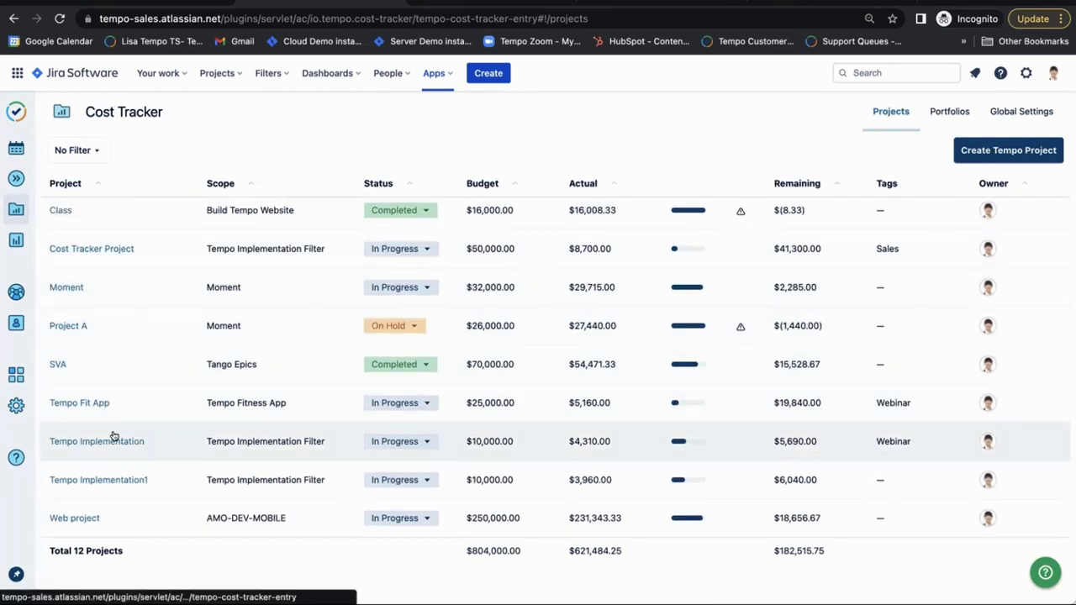
click(114, 437)
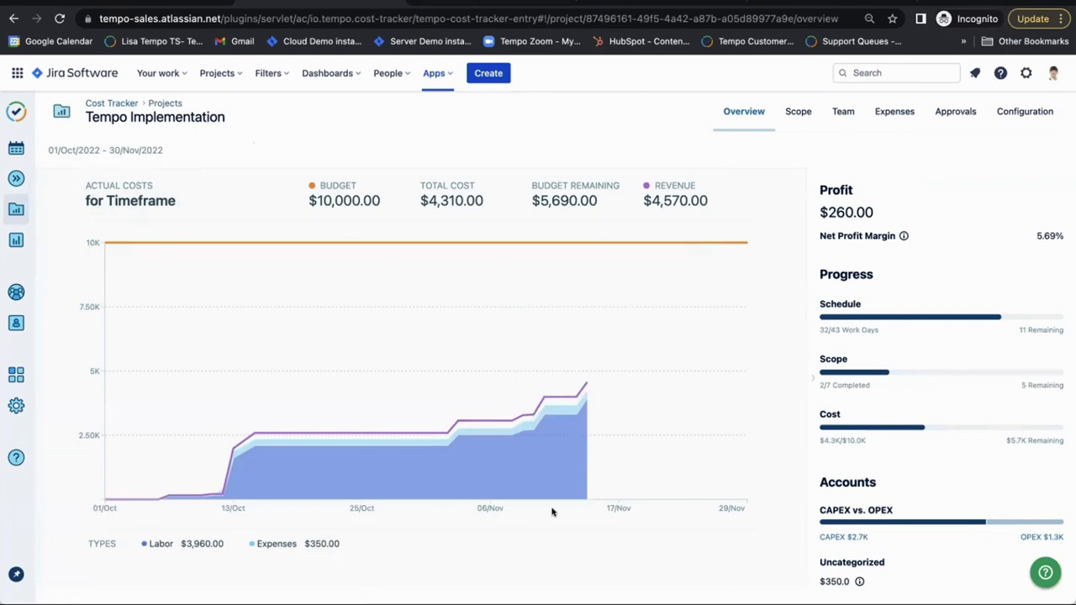
mouse_move(395, 479)
click(807, 378)
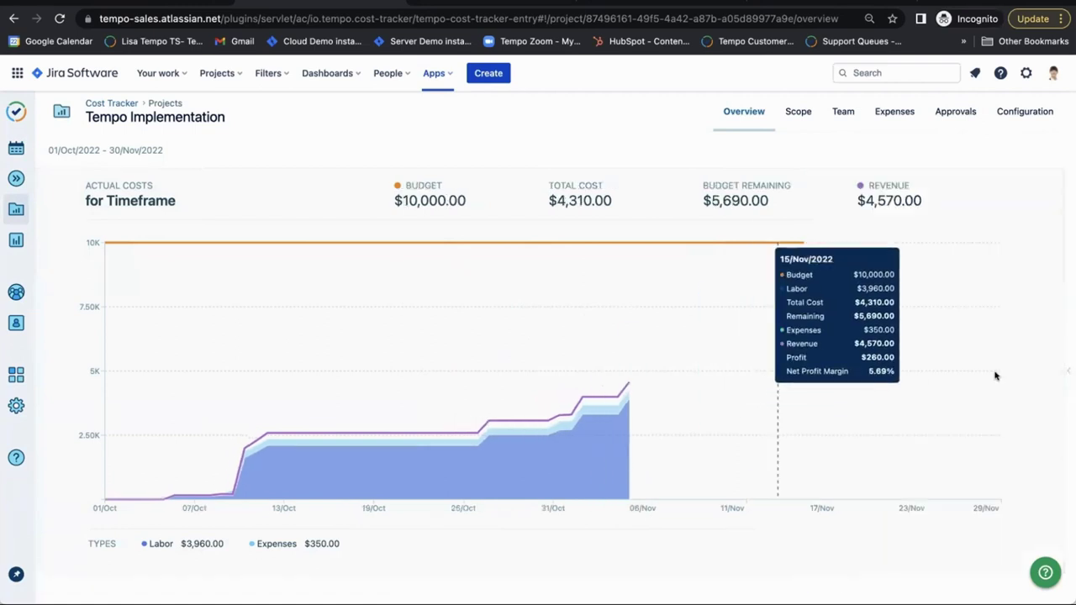
click(1066, 370)
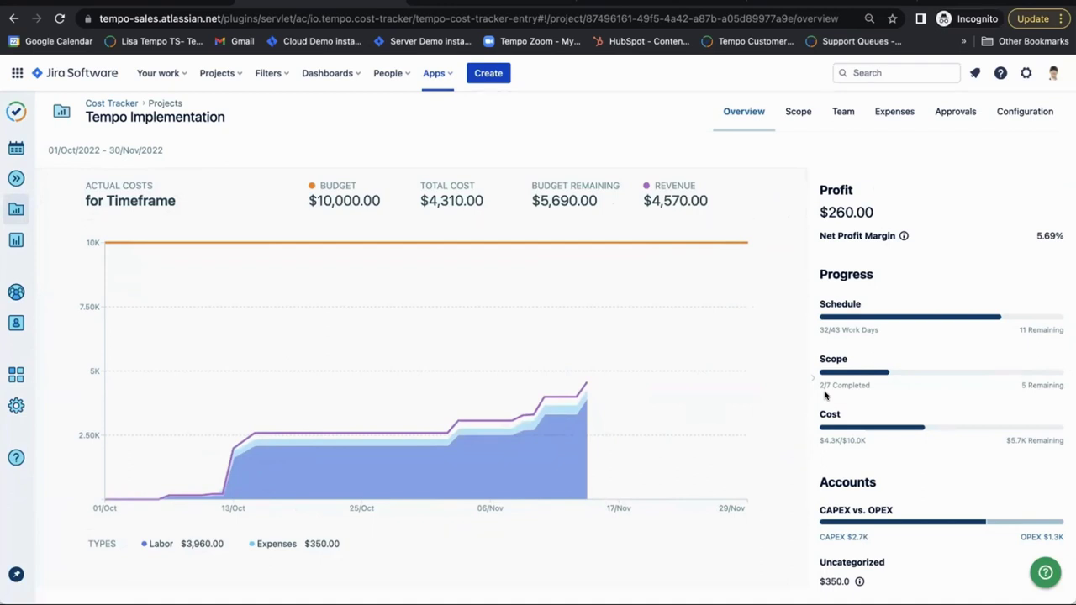
Step: View the CAPEX account breakdown in the project overview and return to the profit and progress summary
scroll(824, 394, down, 1)
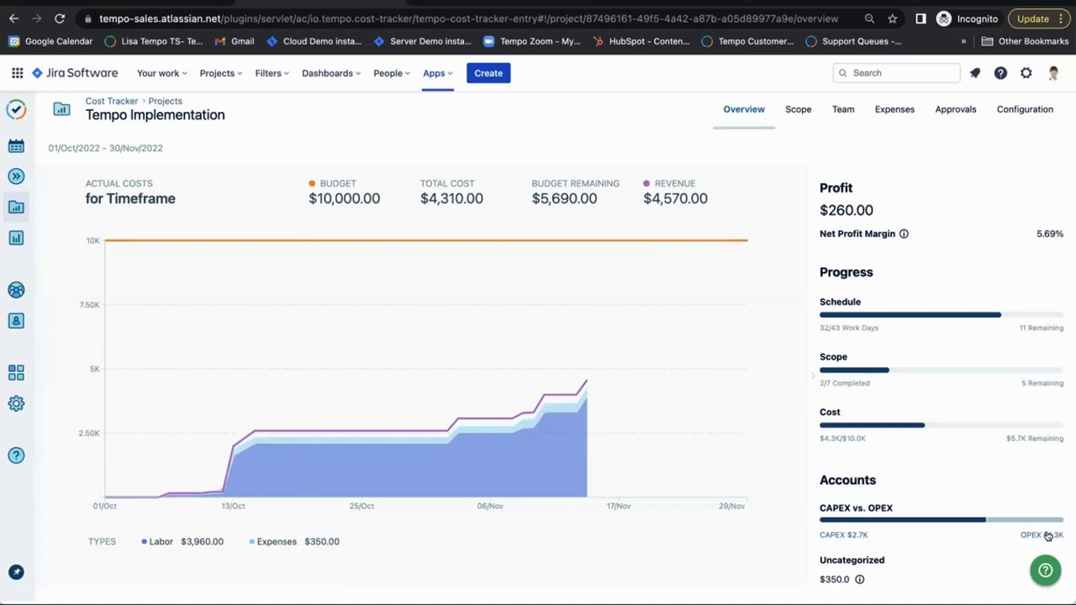
click(841, 534)
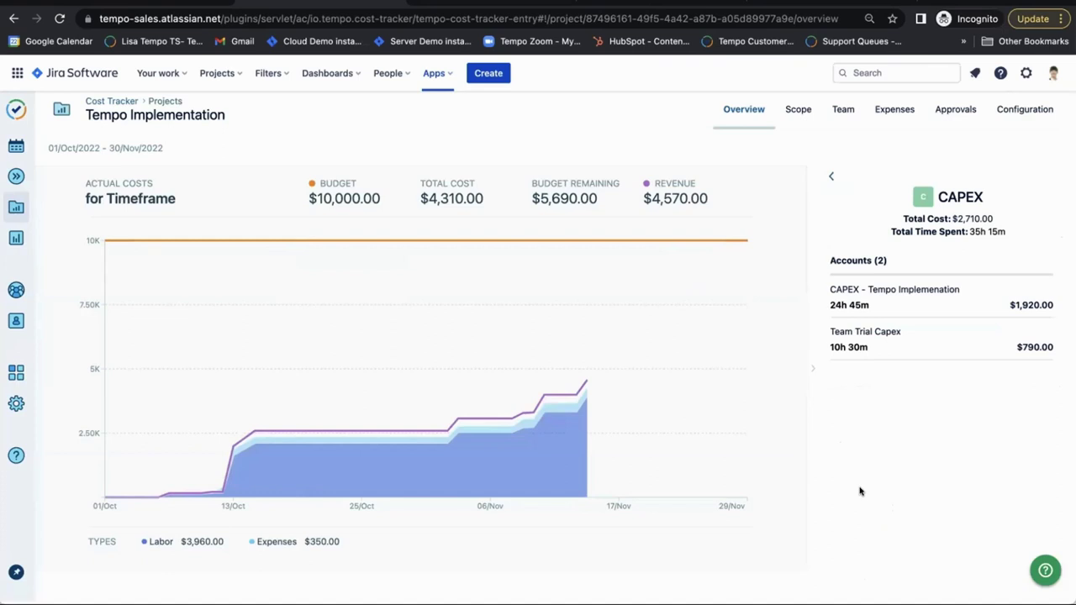
click(830, 175)
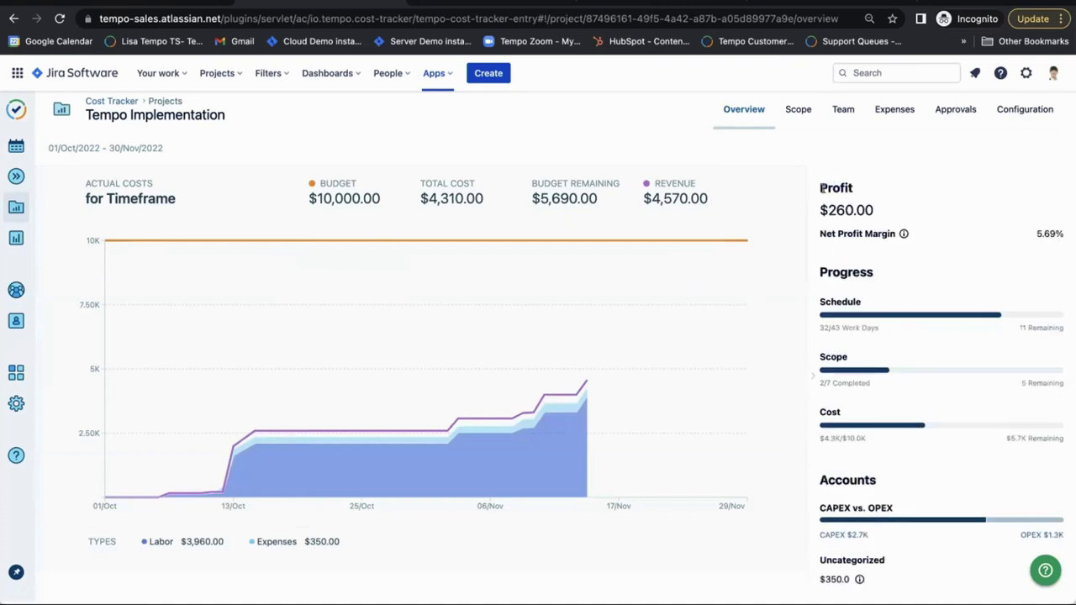
Step: Collapse the overview's side summary, open the project's scope and view its CSV export options
click(810, 377)
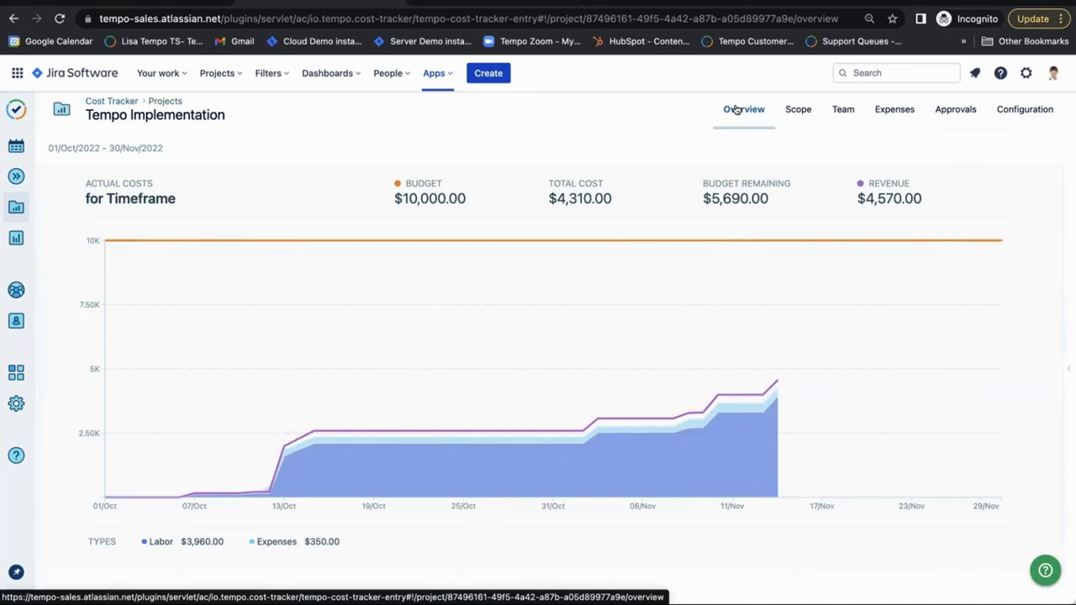
click(792, 109)
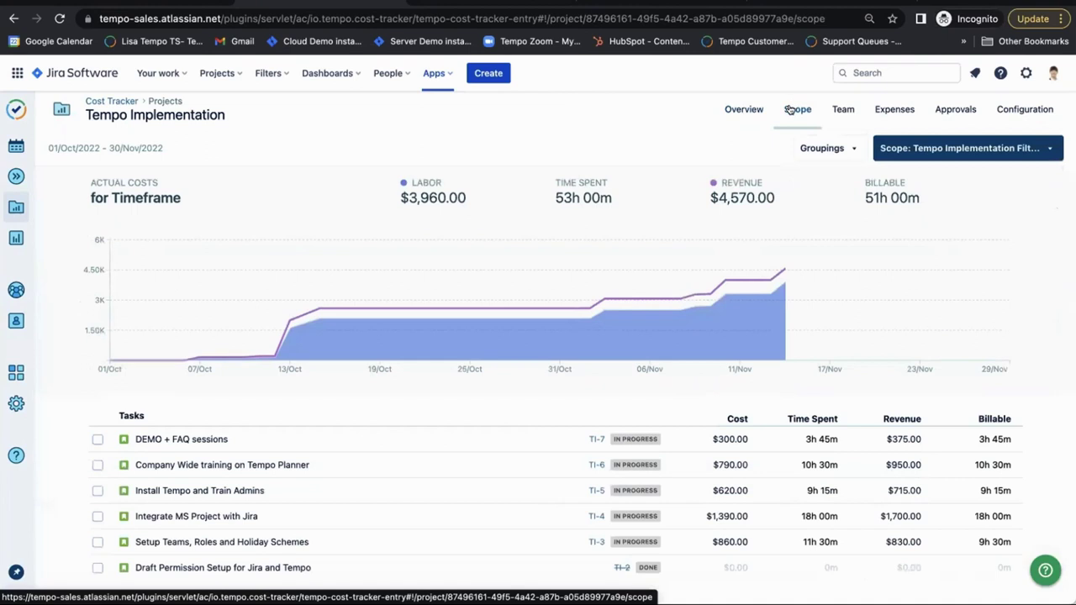
click(936, 149)
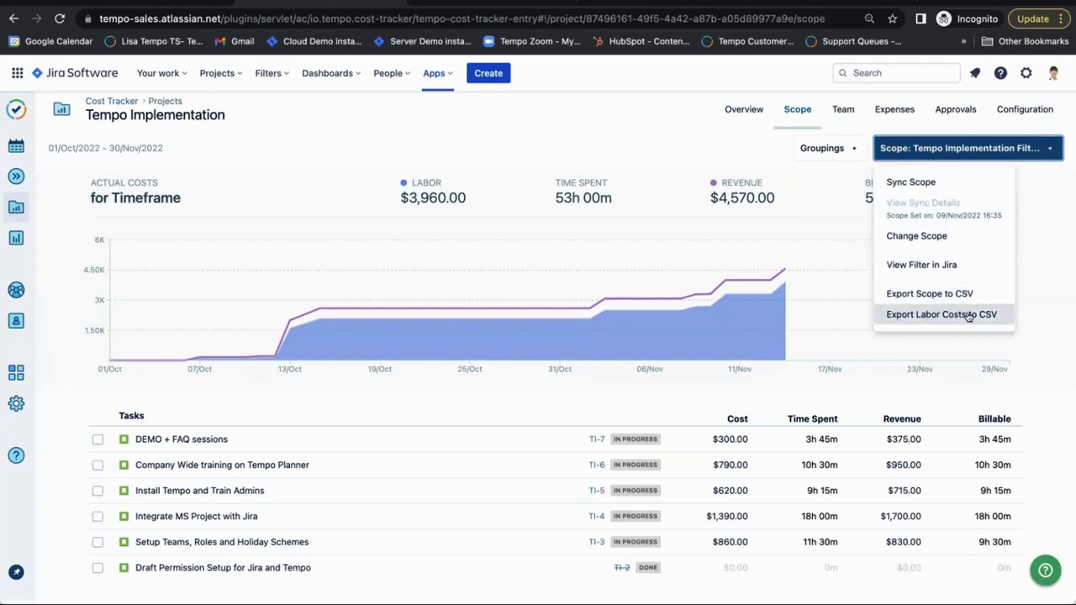
click(653, 126)
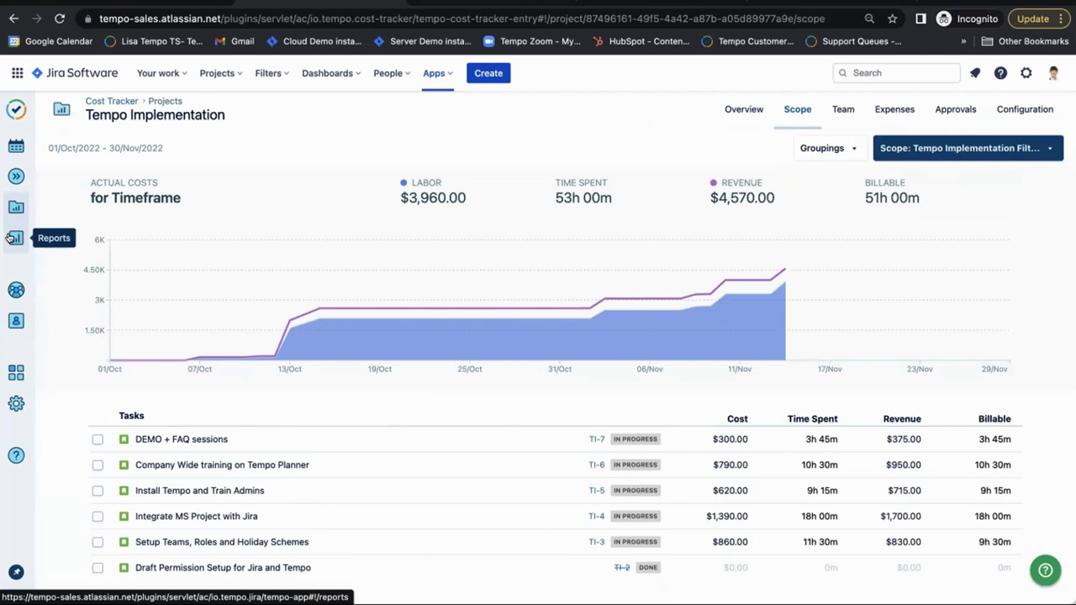
click(952, 147)
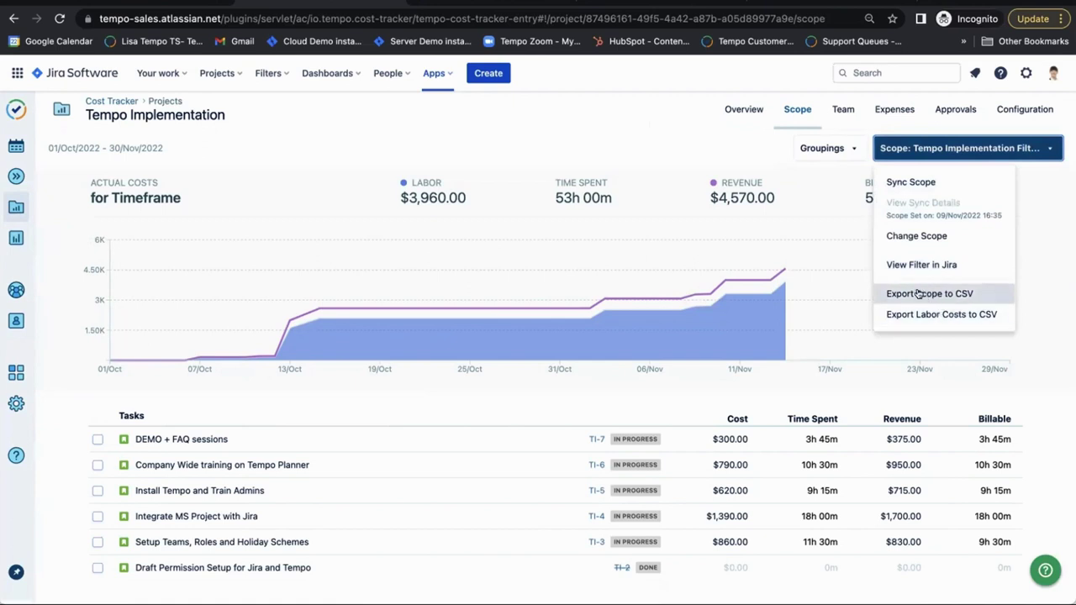
click(516, 112)
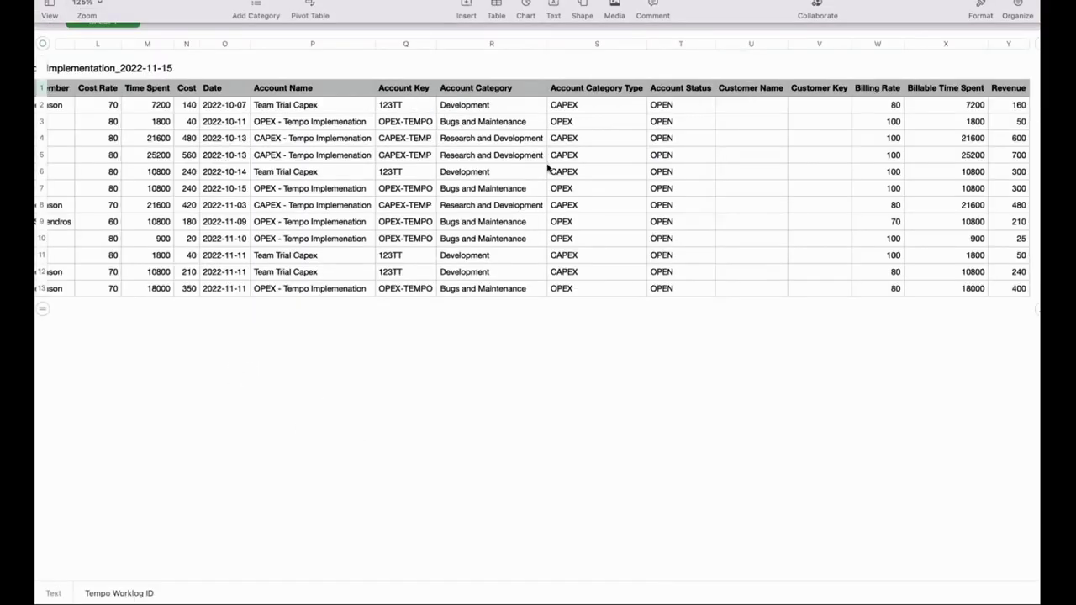
Step: Examine the cost, account, billing rate and revenue columns in the exported Tempo Implementation worklog spreadsheet
scroll(563, 173, right, 2)
scroll(563, 173, right, 3)
scroll(563, 173, left, 4)
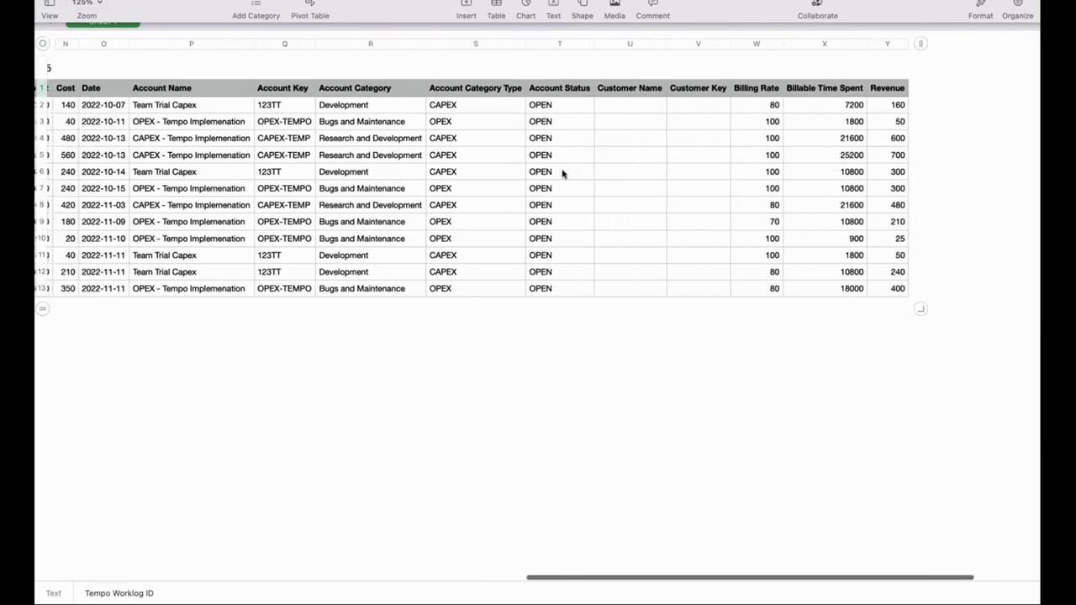
scroll(563, 173, left, 5)
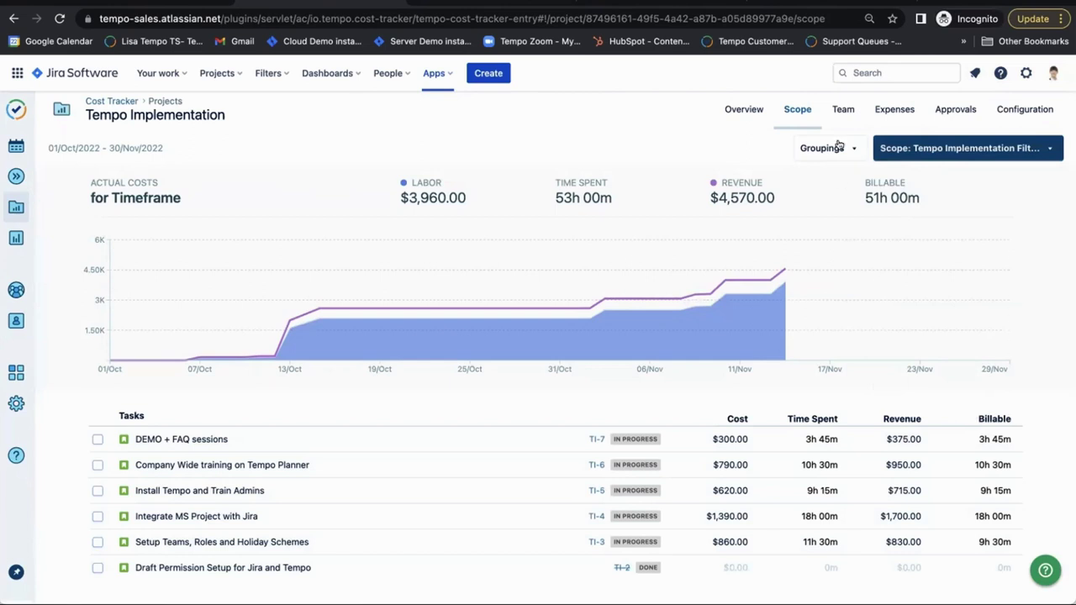
Step: Review the project's team and expenses, then view the blank Add Expense form and dismiss it
click(840, 107)
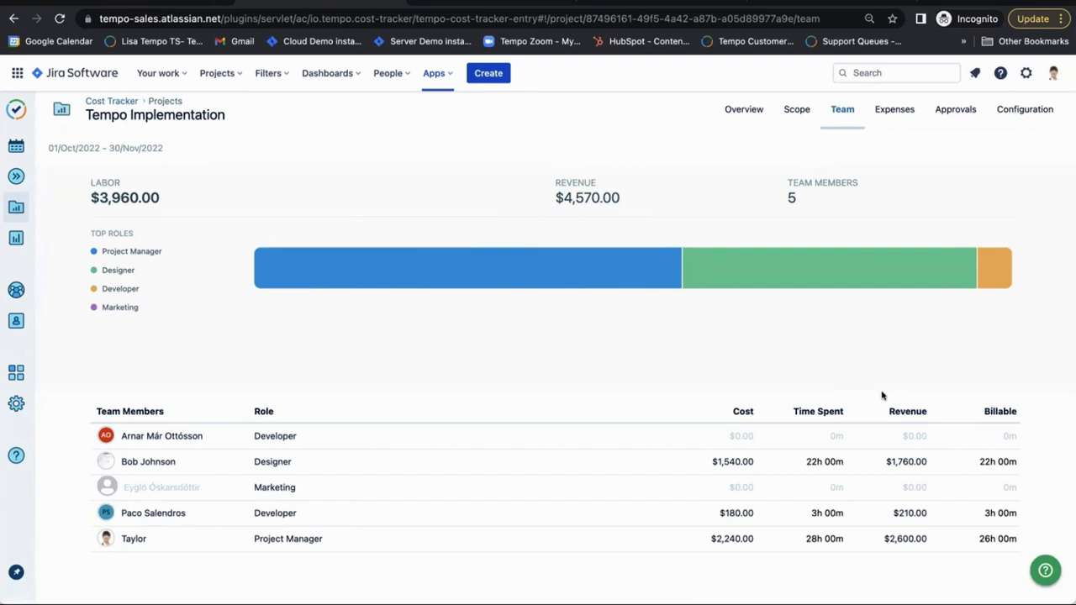
click(896, 108)
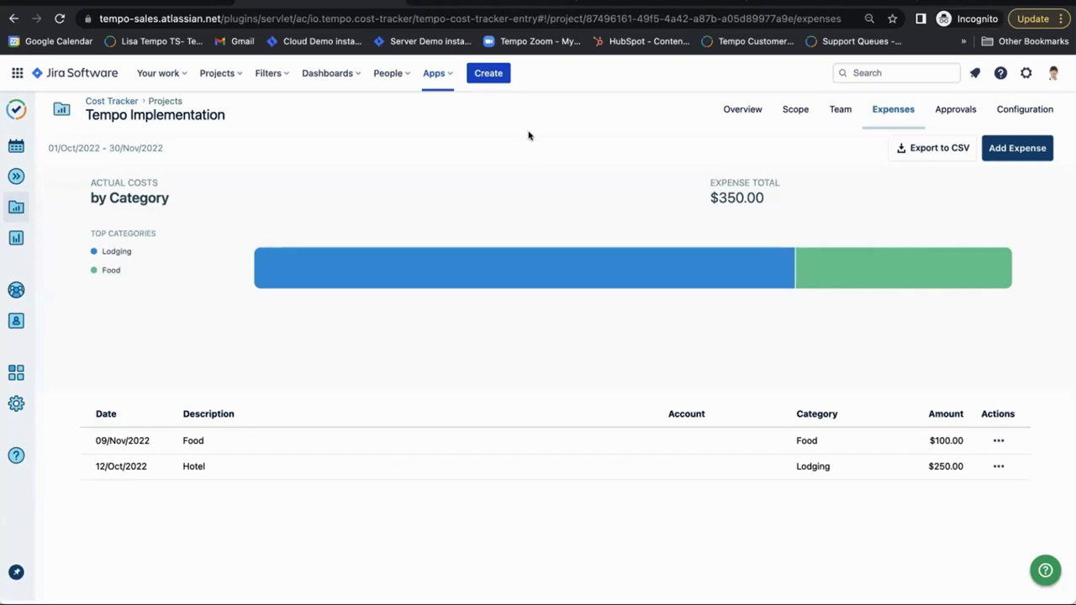
click(990, 148)
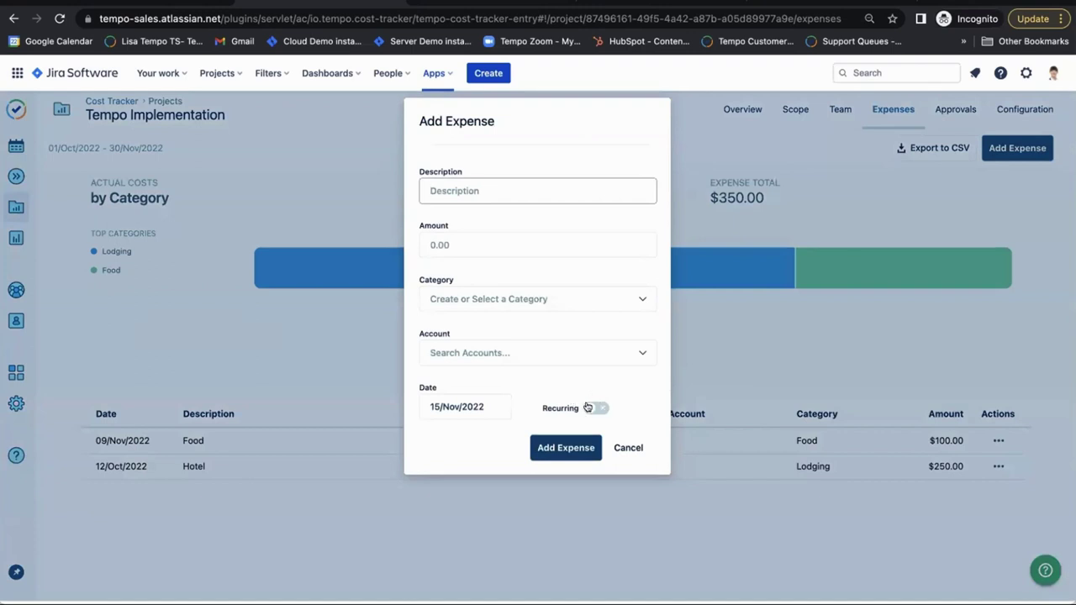
click(626, 447)
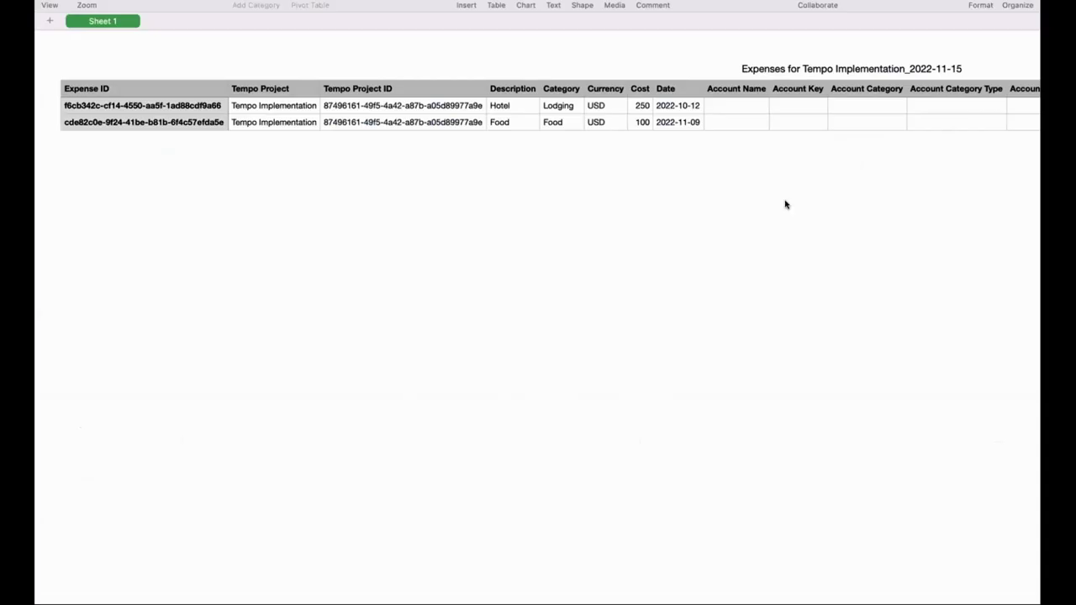
Step: Examine all columns of the exported Tempo Implementation expenses spreadsheet, including the account and recurrence fields
scroll(785, 205, right, 10)
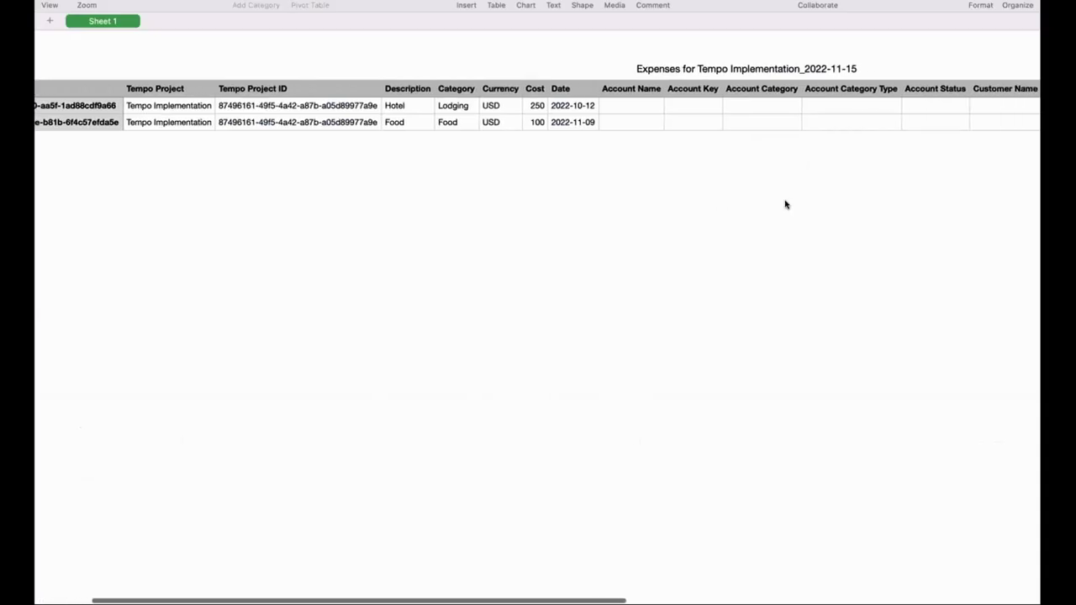
scroll(785, 204, right, 10)
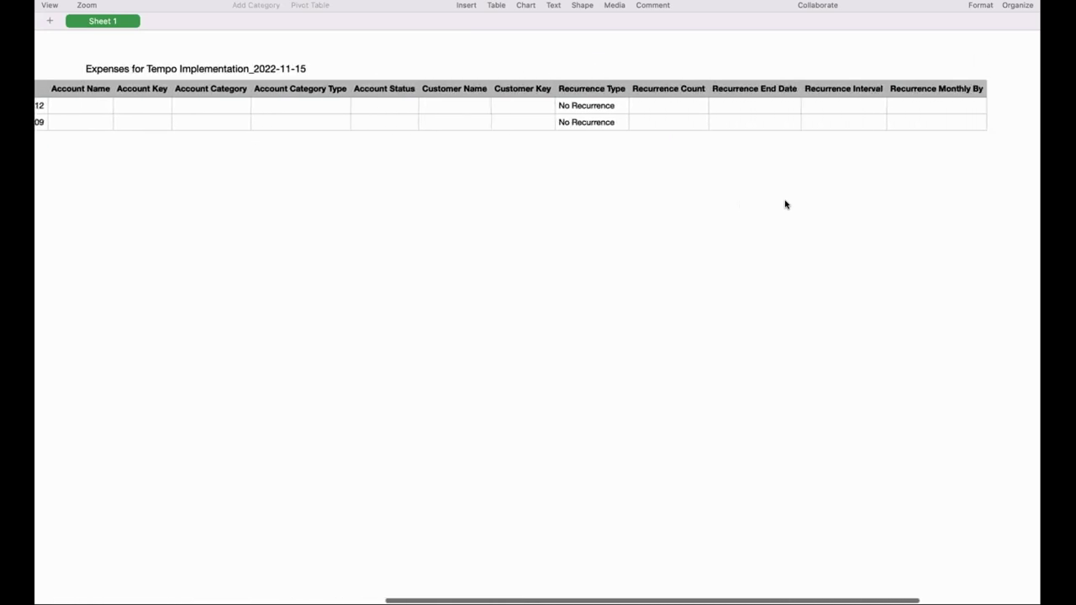
scroll(785, 204, left, 10)
scroll(785, 205, left, 5)
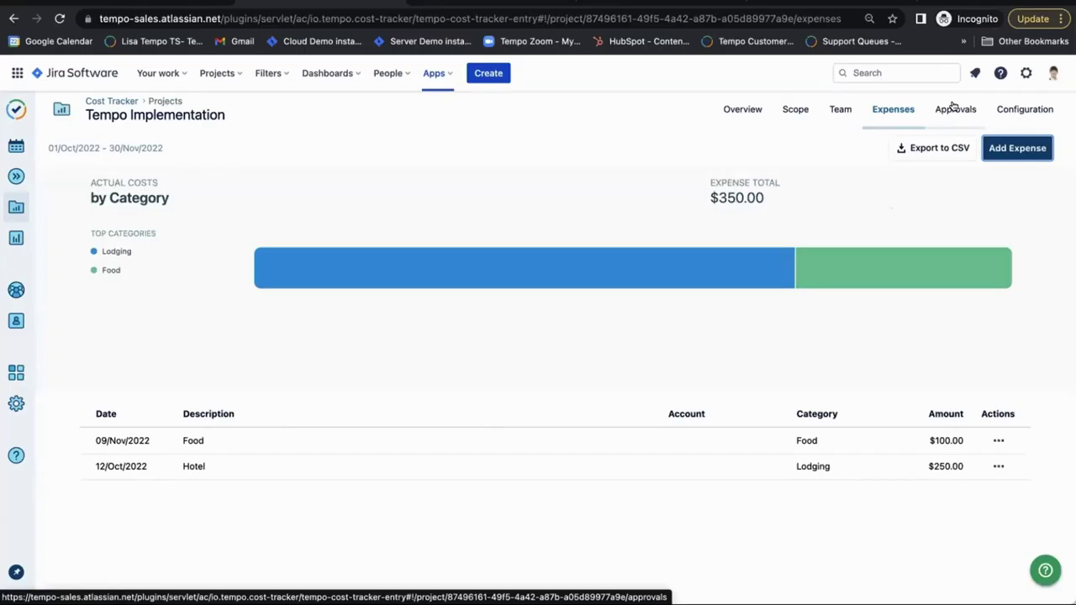
Step: Open the project's time approvals for 01/Oct/2022 - 31/Oct/2022 and review the entry awaiting approval
click(952, 106)
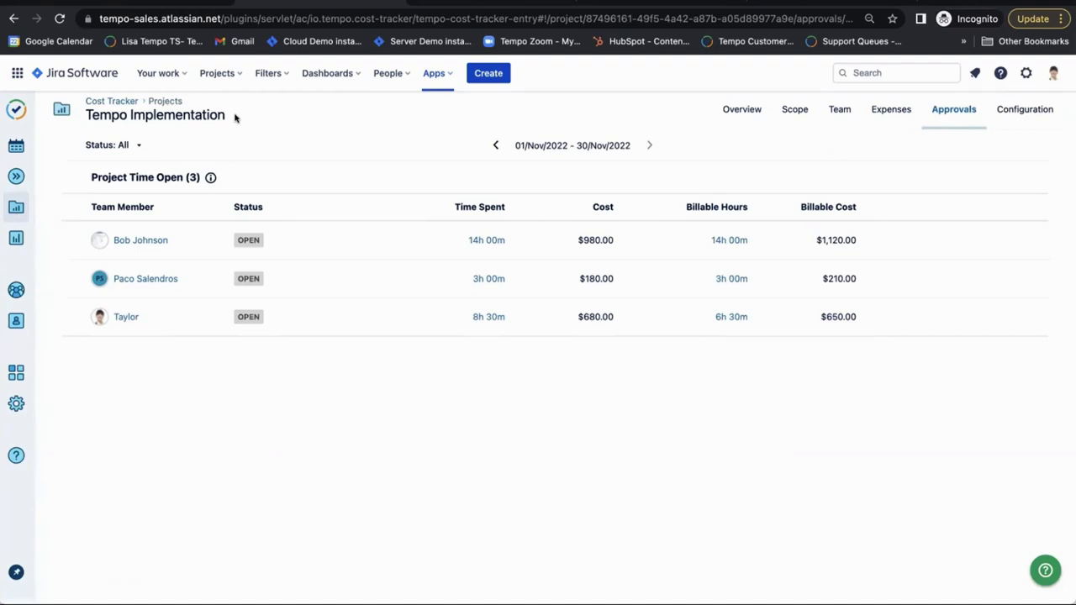
click(491, 146)
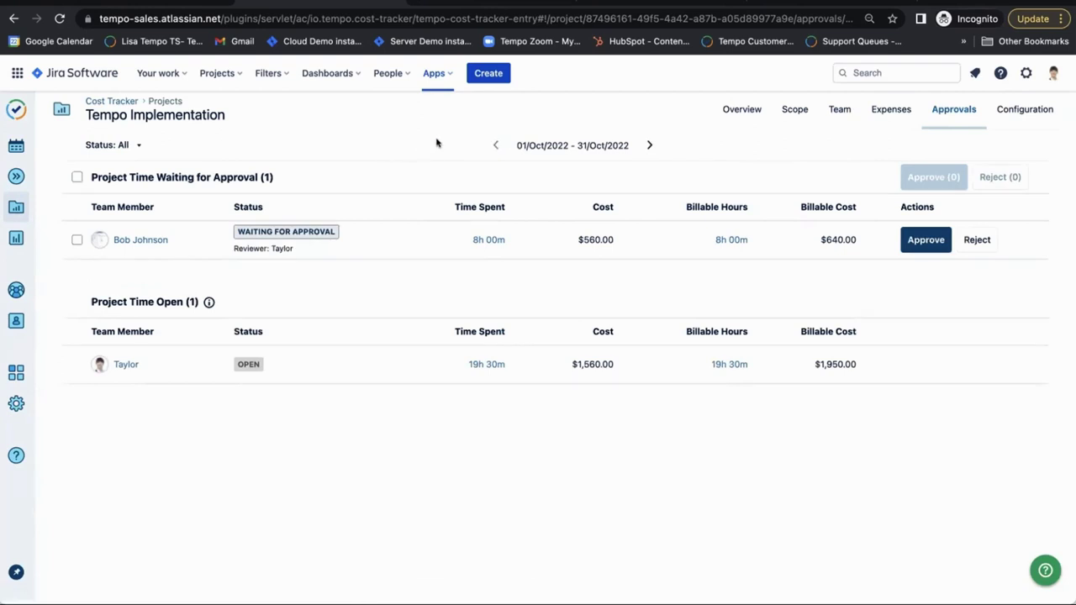
click(921, 240)
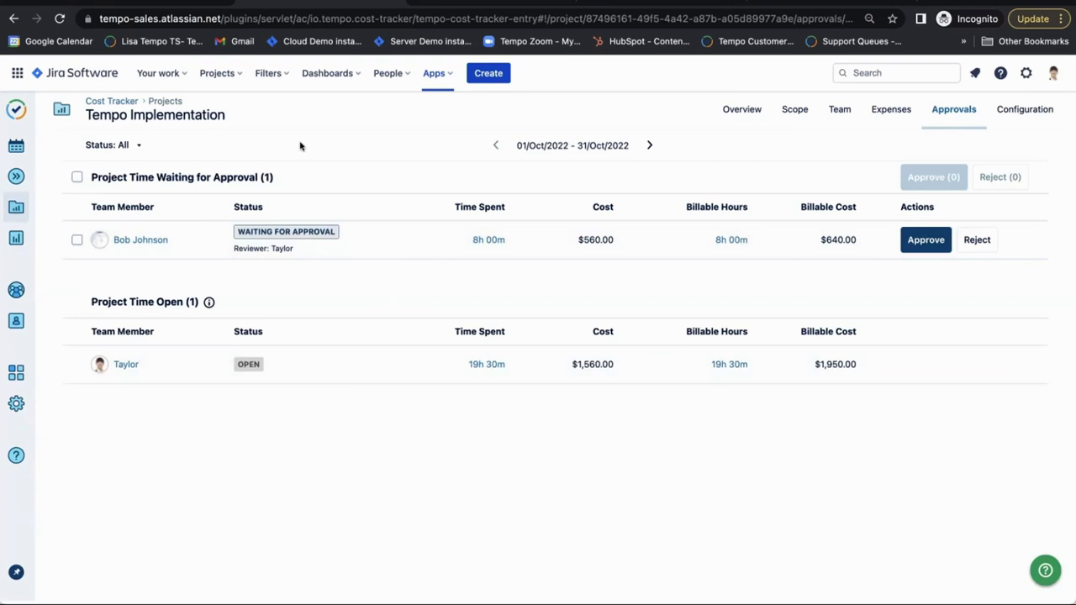
Step: Disable Project Time Approval in the project's general configuration and return to the project overview
click(1027, 106)
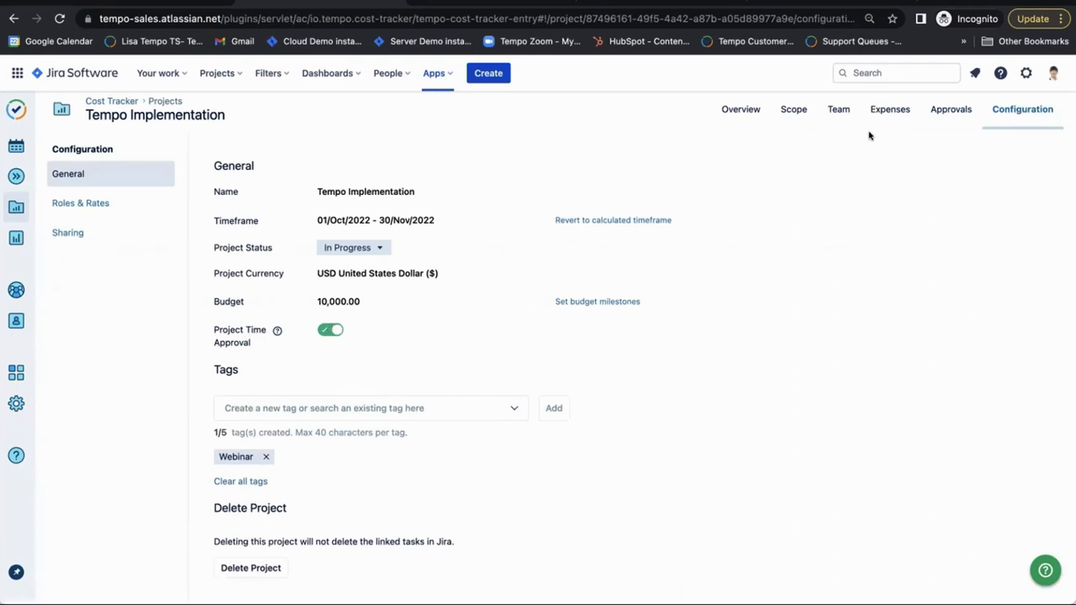
click(331, 333)
click(667, 288)
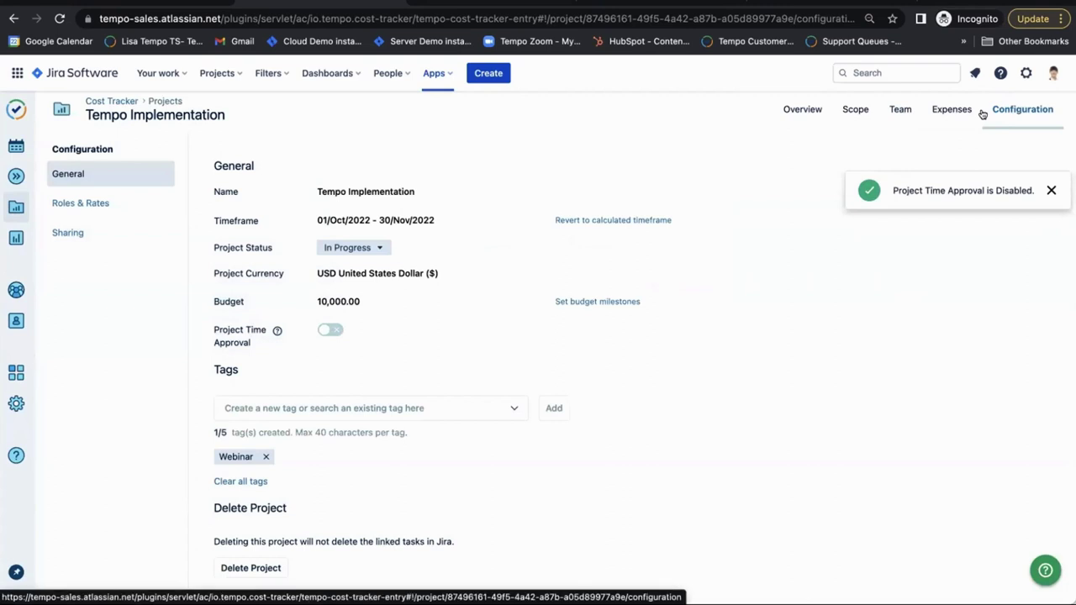
click(800, 108)
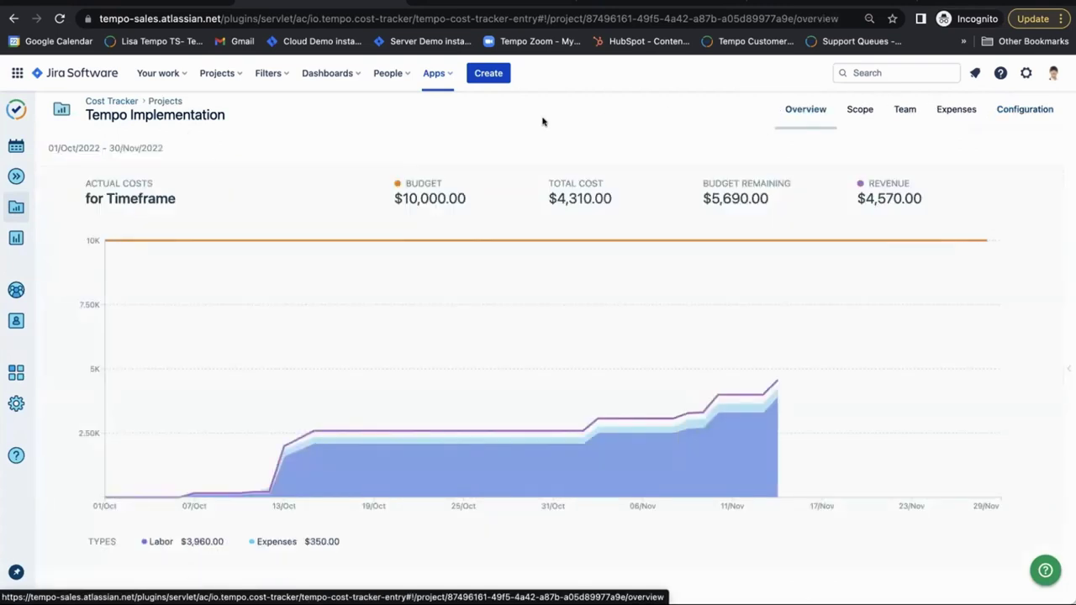
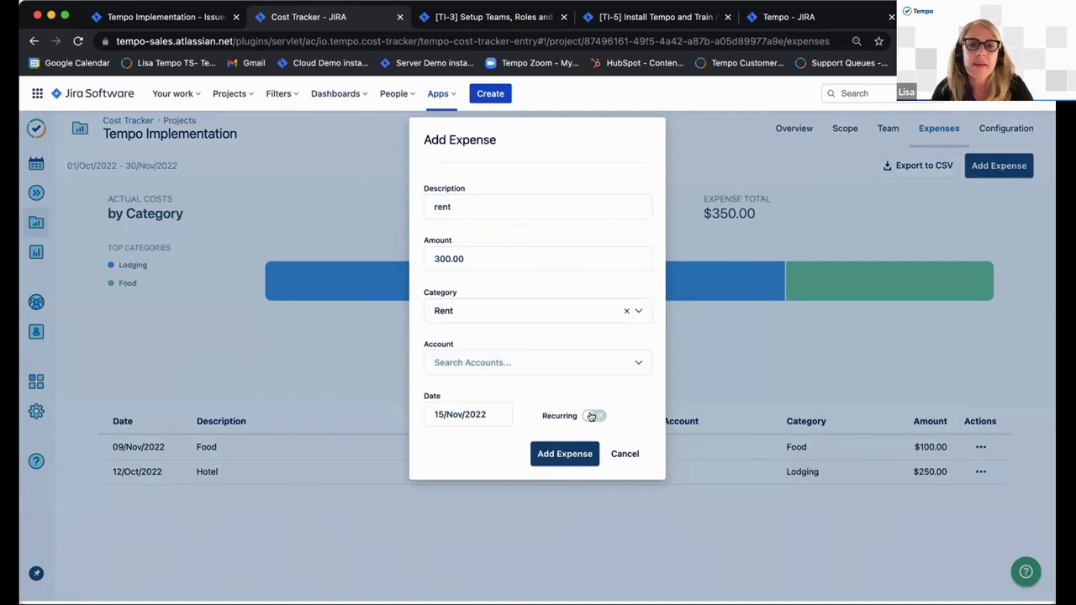
Step: Make the 300.00 rent expense recur every 1 month on the 15th day, ending after 12 times, and add it
click(592, 416)
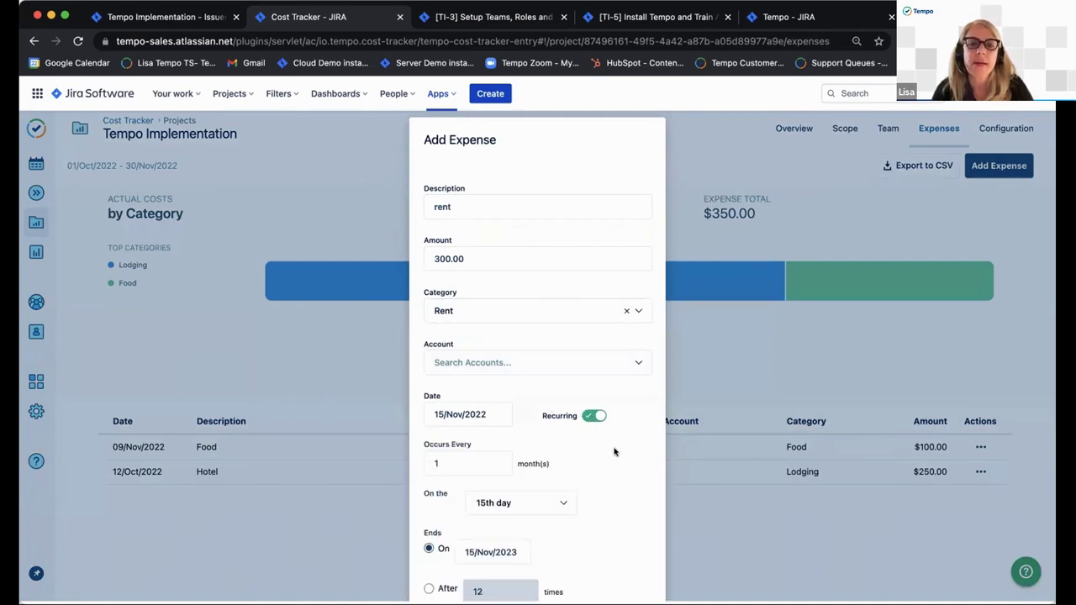
scroll(615, 452, down, 2)
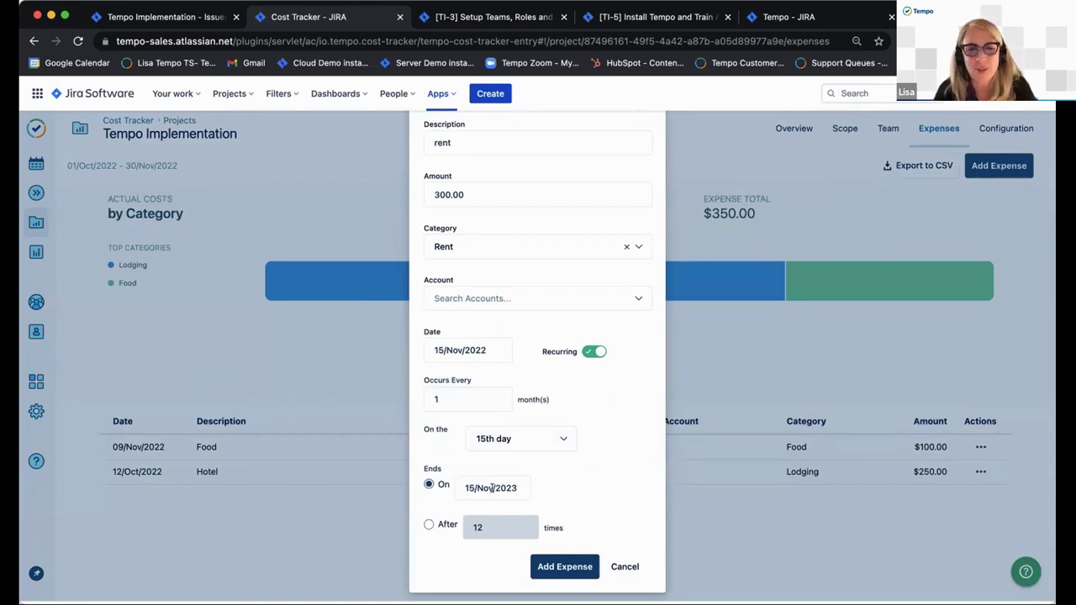
click(427, 525)
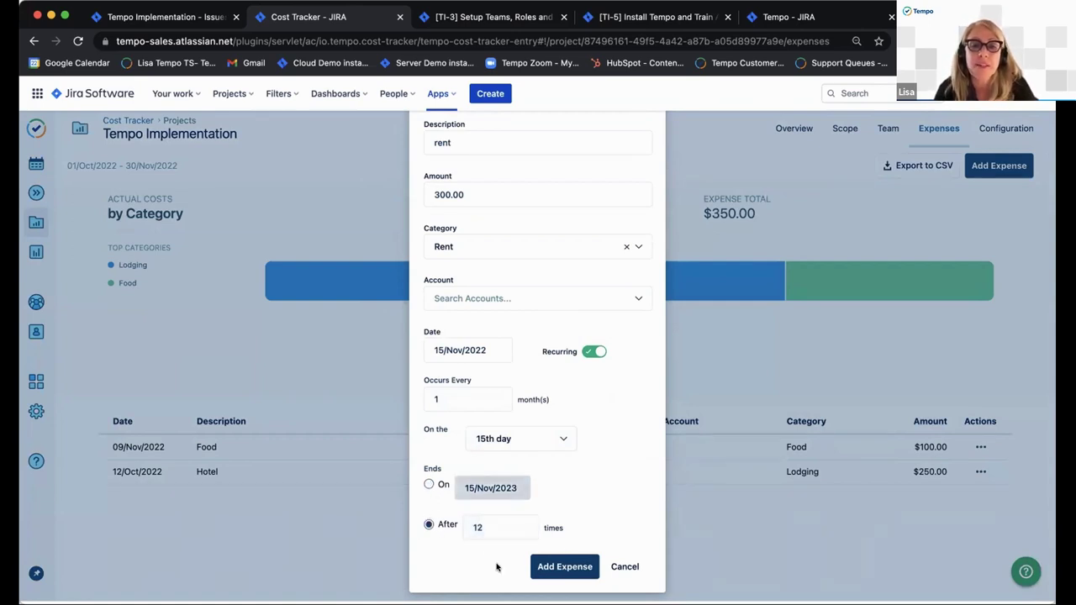
click(564, 567)
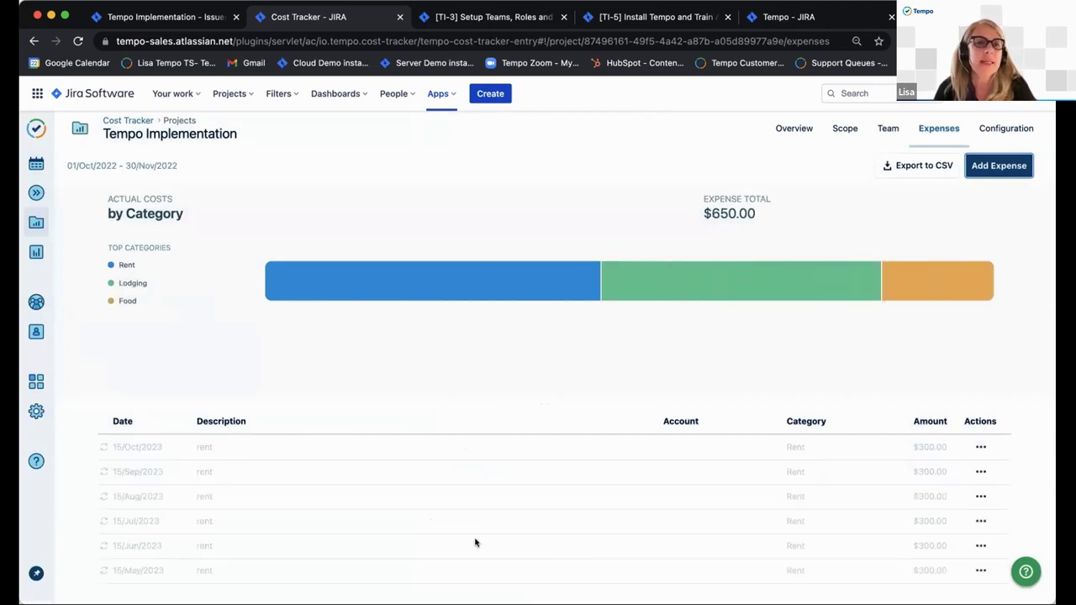
Step: Examine the Rent category's share in the expense chart and the recurring rent entries in the expense list
mouse_move(519, 283)
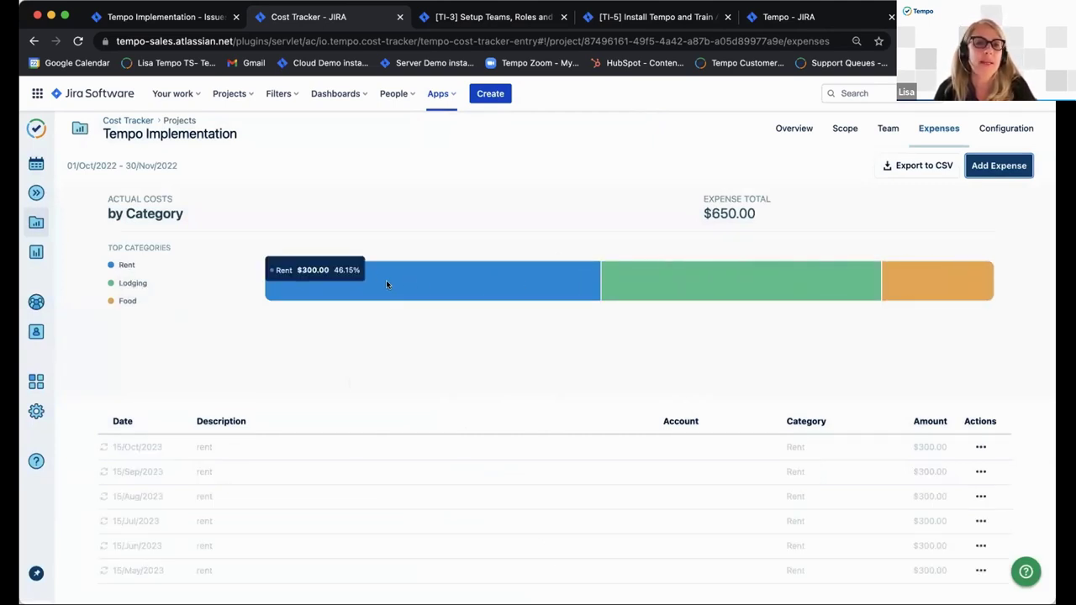
scroll(388, 501, down, 5)
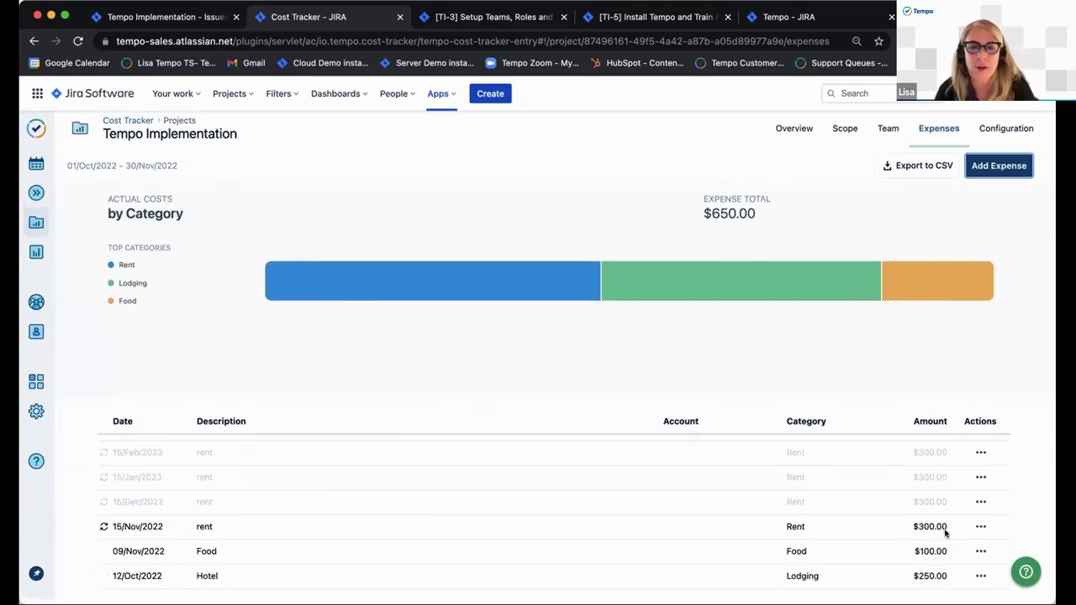
scroll(404, 490, up, 4)
scroll(404, 490, down, 3)
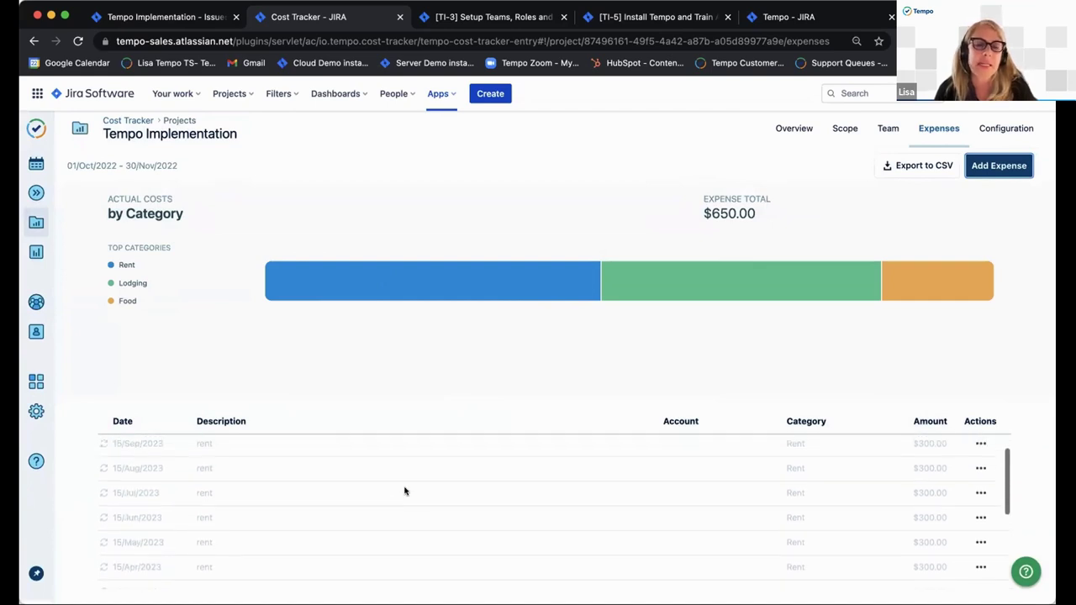
scroll(404, 491, up, 2)
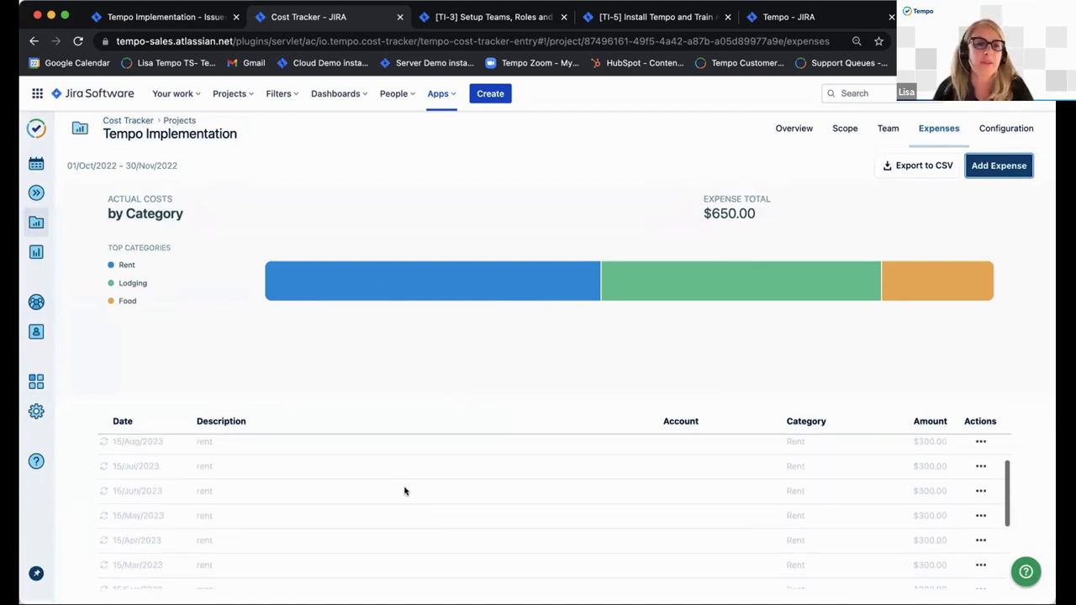
scroll(404, 491, down, 5)
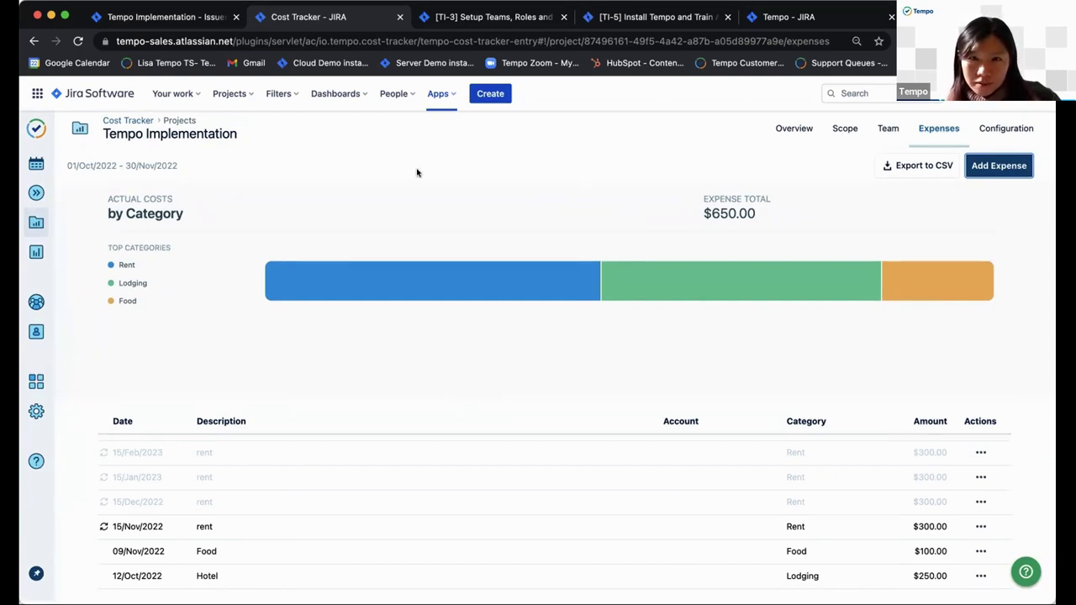
Step: Review the Customer A portfolio's summary and return to the Cost Tracker project list
click(122, 120)
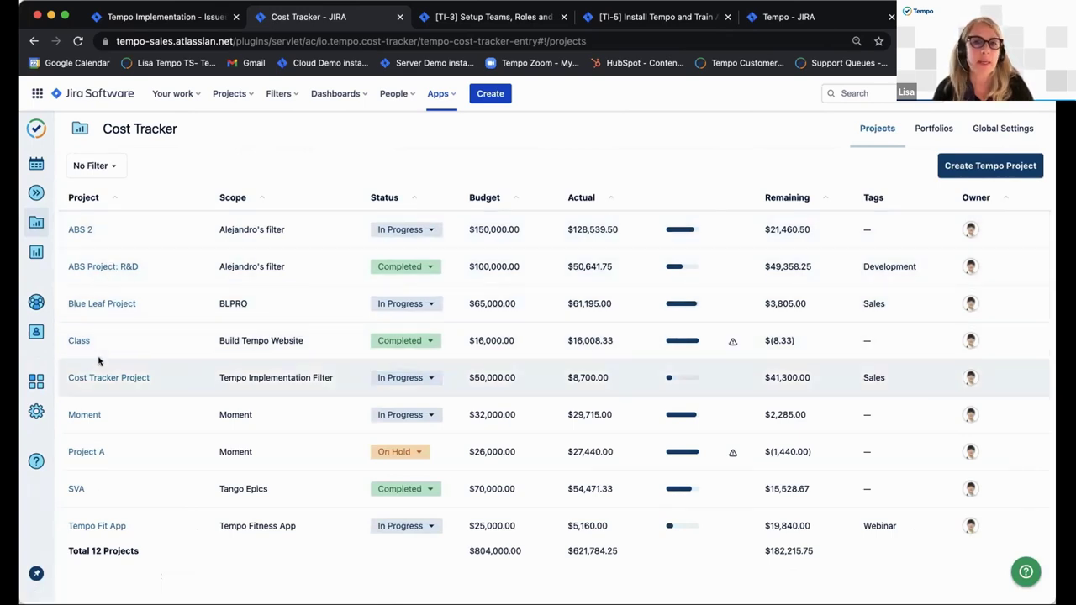
click(933, 129)
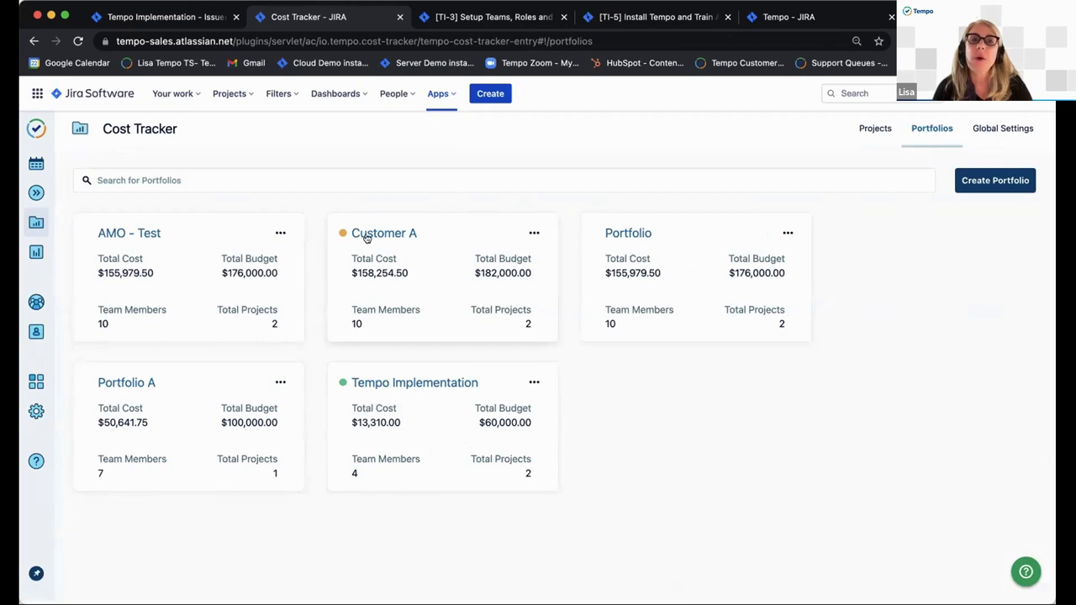
click(431, 289)
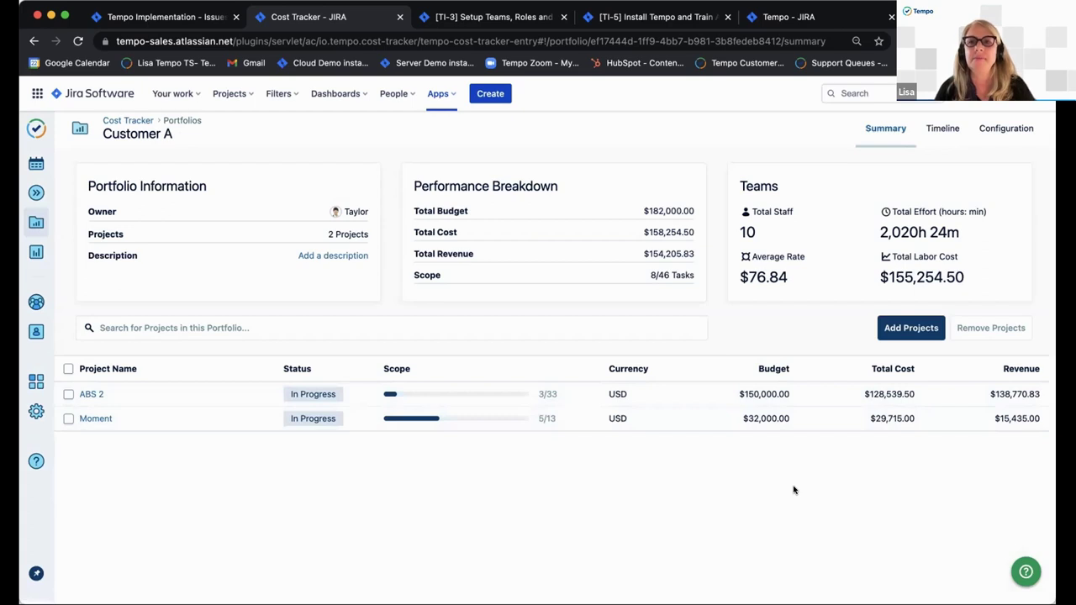
click(121, 121)
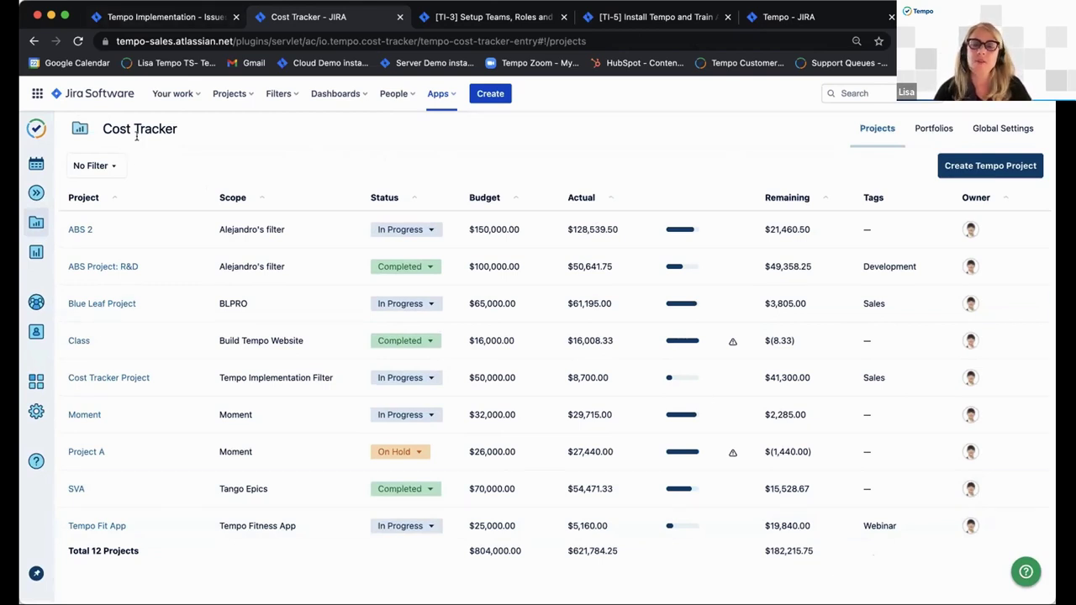
Step: Look over the fields for creating a Tempo project and cancel without creating one
click(1017, 167)
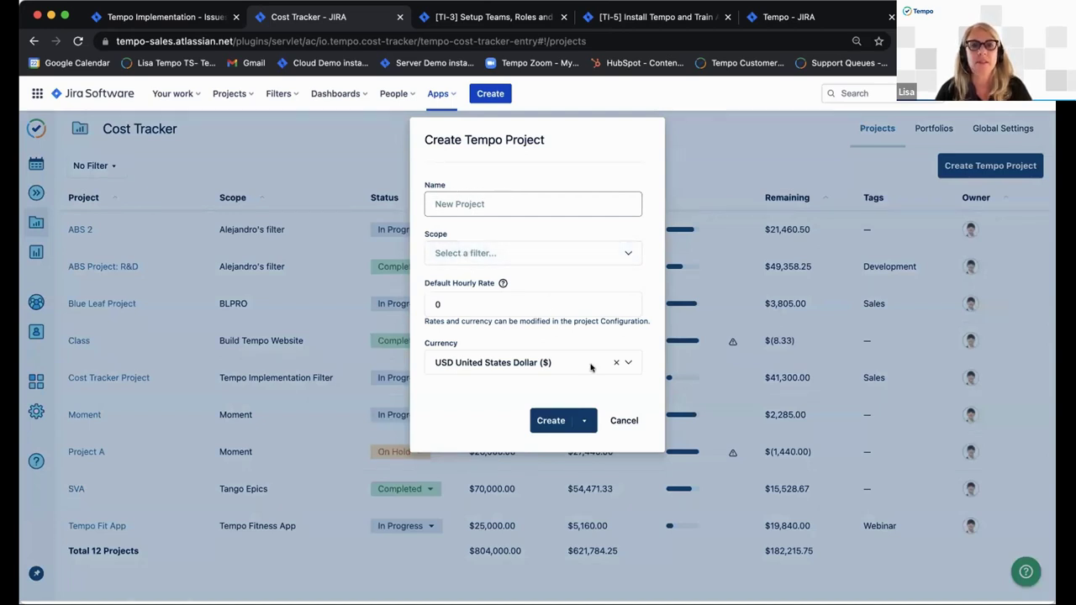
click(623, 420)
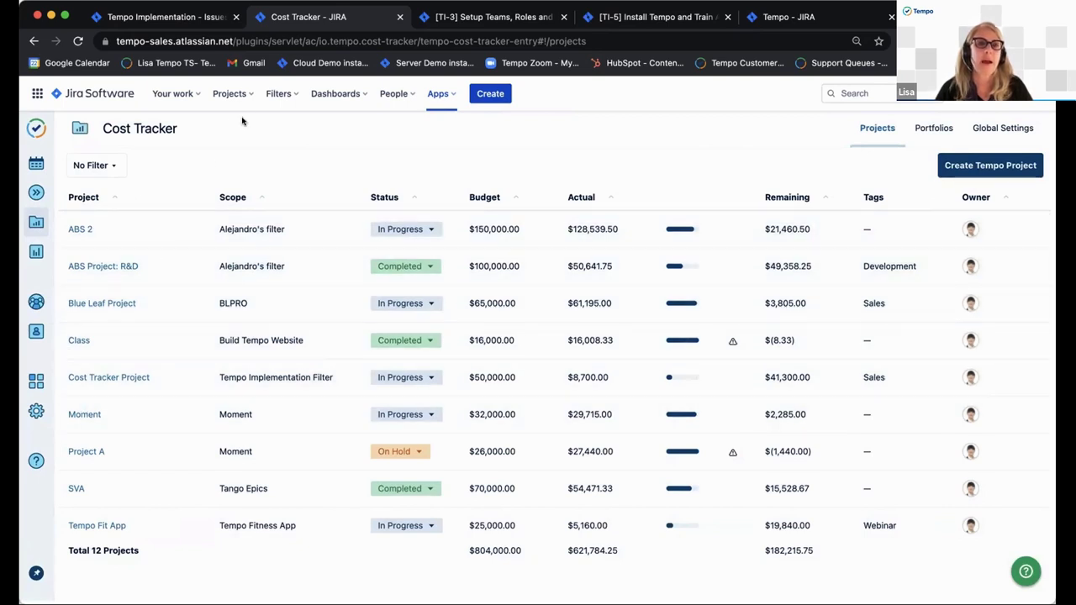
Step: Filter the Cost Tracker project list by status to show only In Progress projects
click(104, 167)
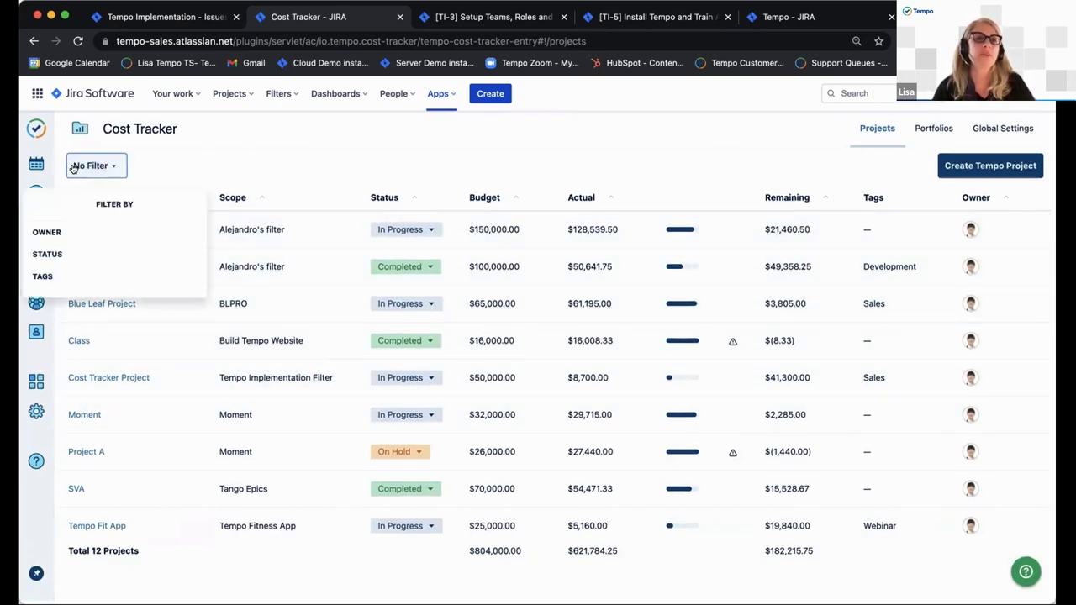
click(49, 253)
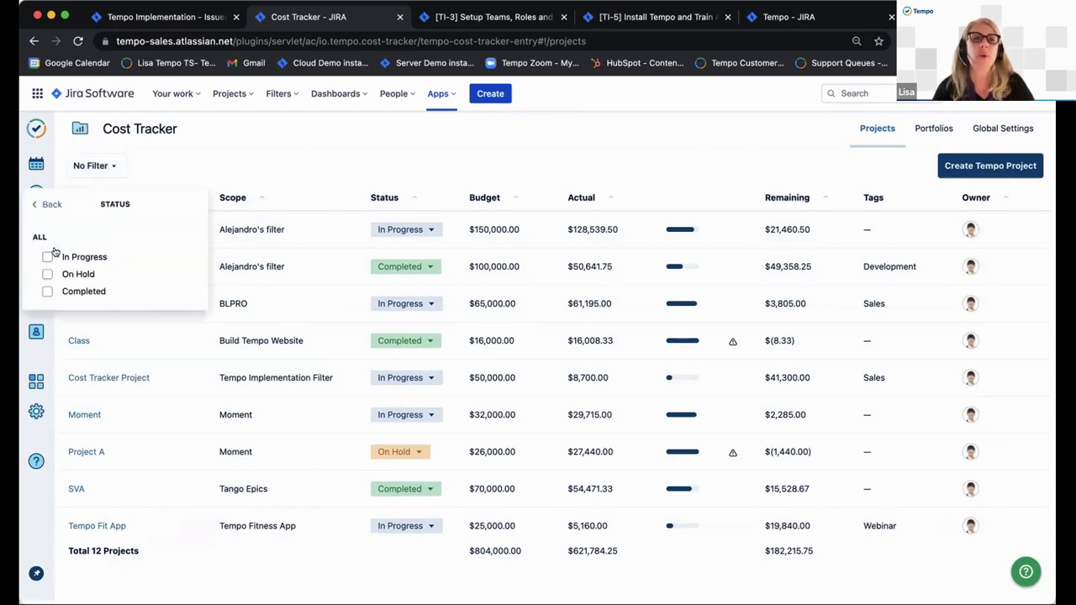
click(44, 257)
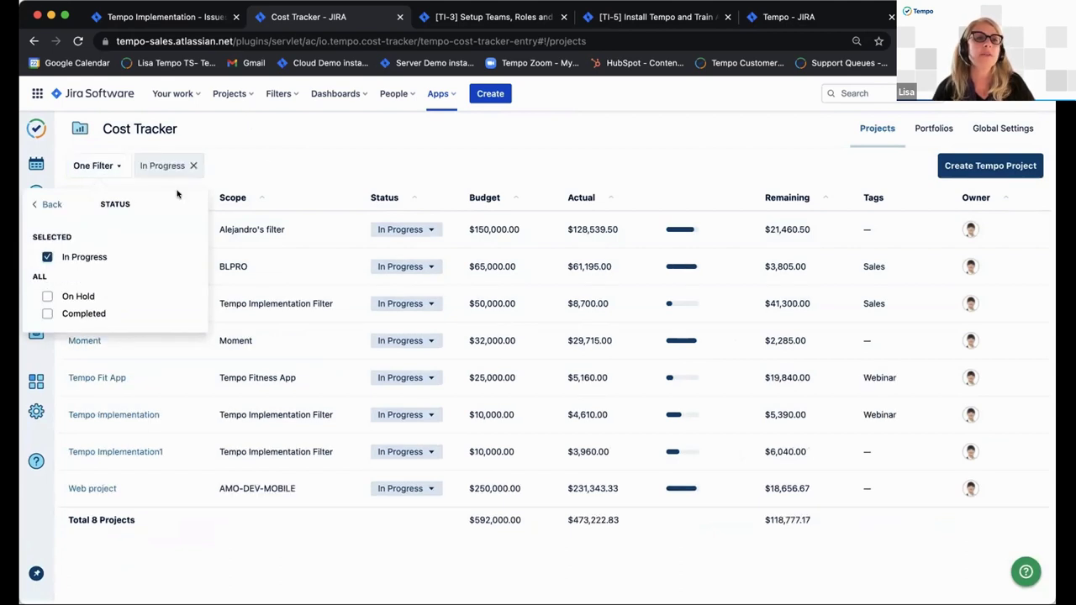
click(319, 138)
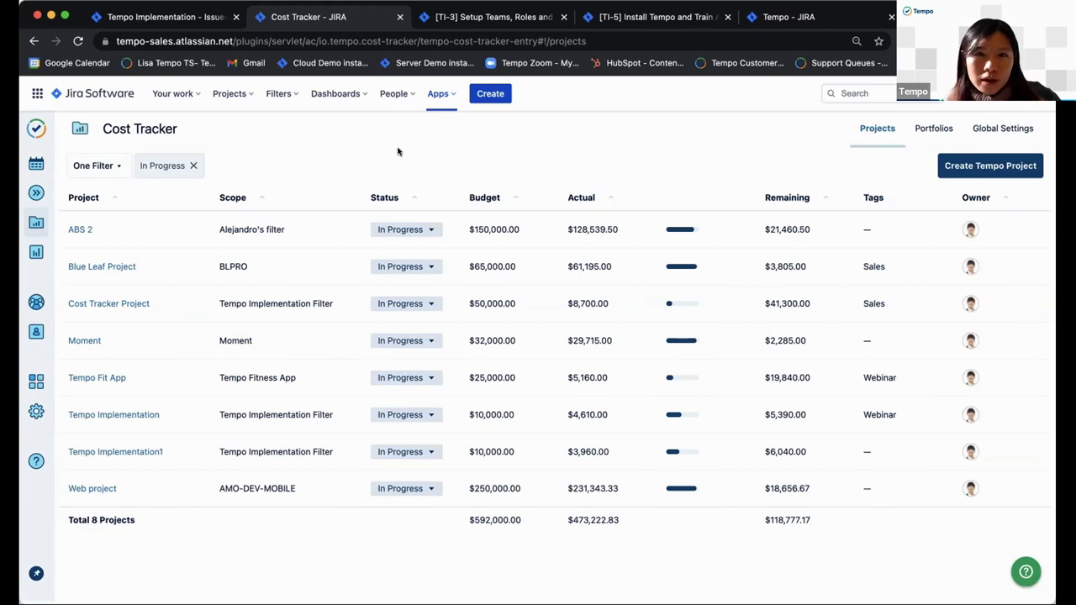
Step: Switch the Tempo Implementation project's budget to budget milestones in its general configuration and return to the project list
click(118, 414)
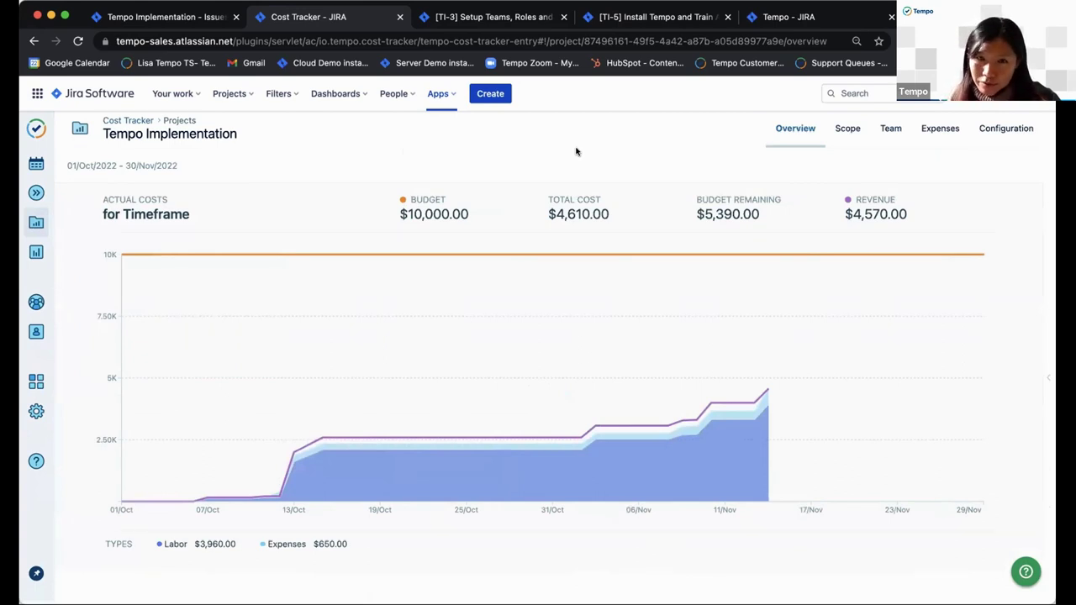
click(1016, 127)
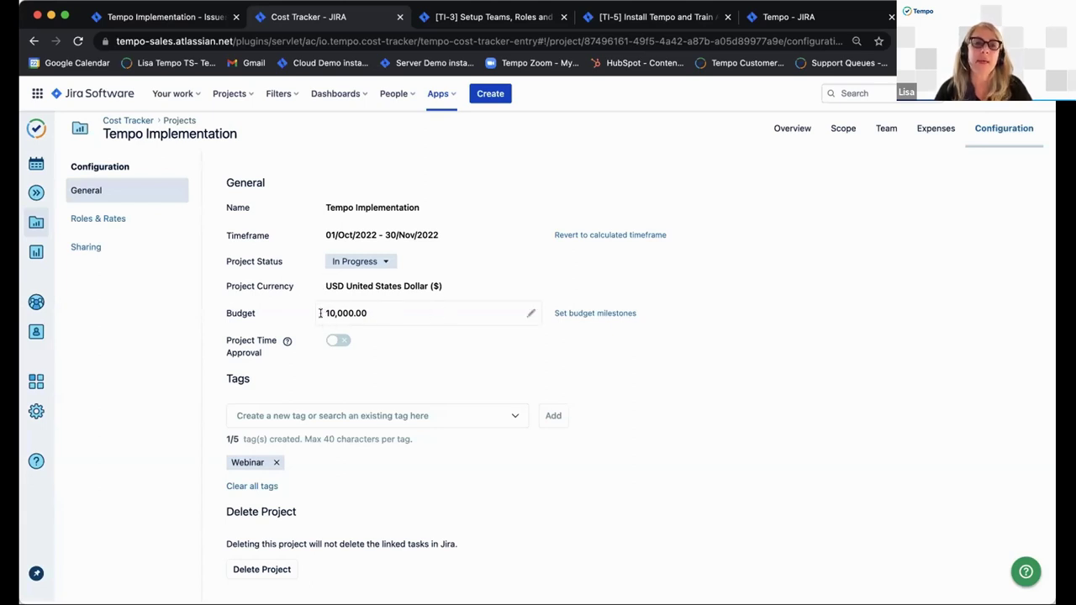
click(584, 313)
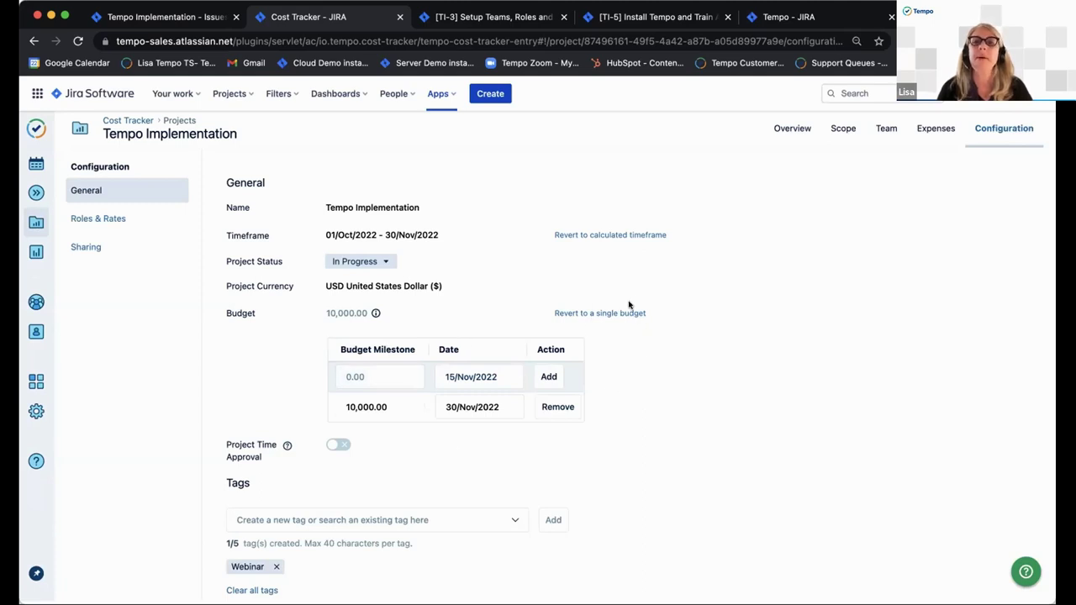
click(788, 130)
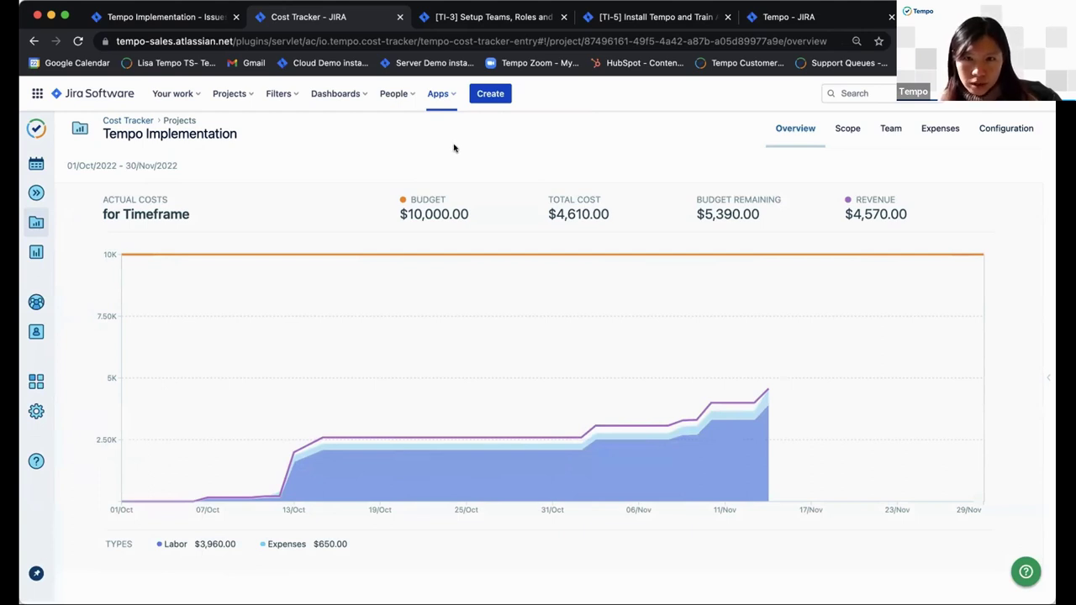
click(131, 120)
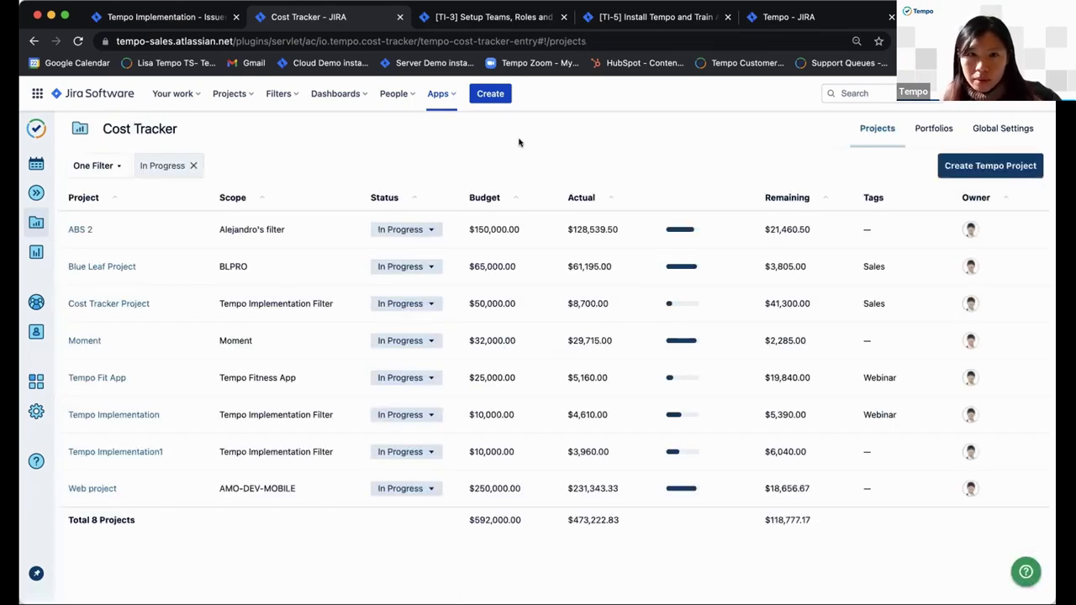
Step: Review the global cost and billing rates per role and return to the project list
click(997, 125)
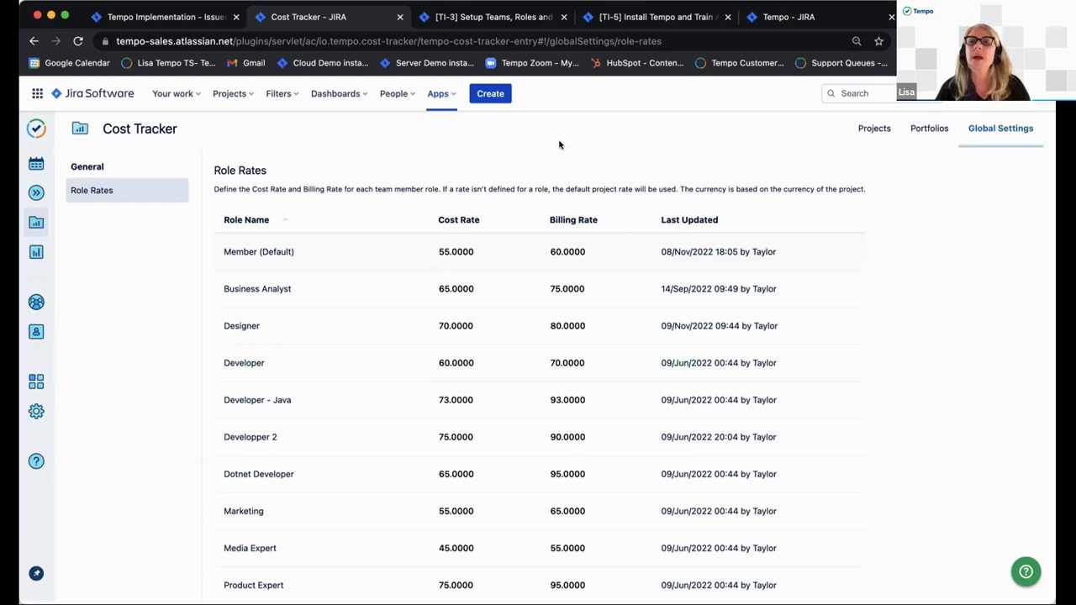
click(874, 126)
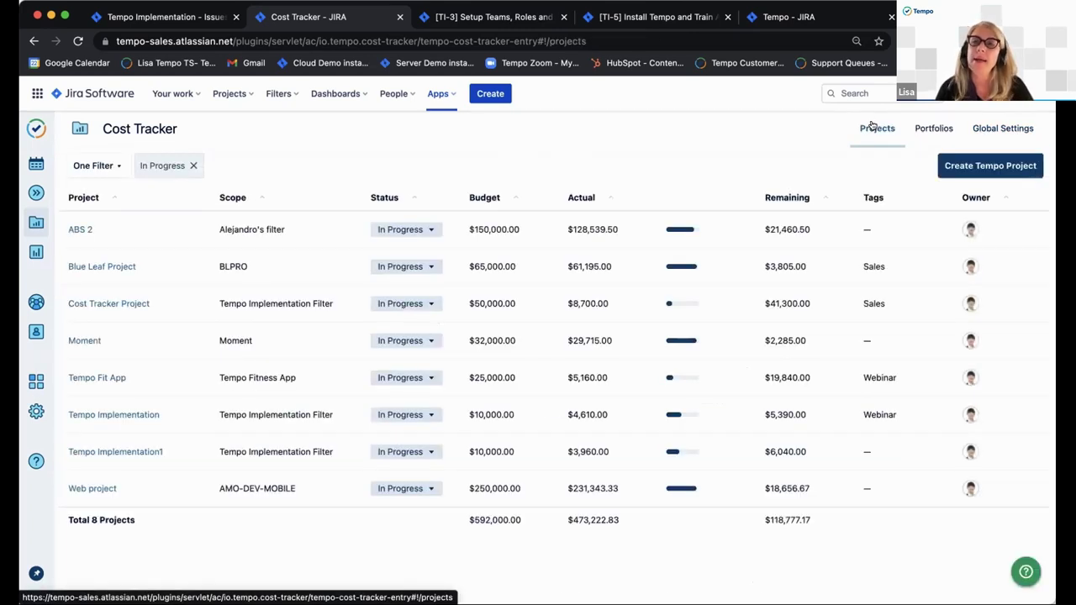
Step: Examine the Tempo Implementation project's team rates, including the first developer's initial rate and role choices, and return to the overview
click(105, 414)
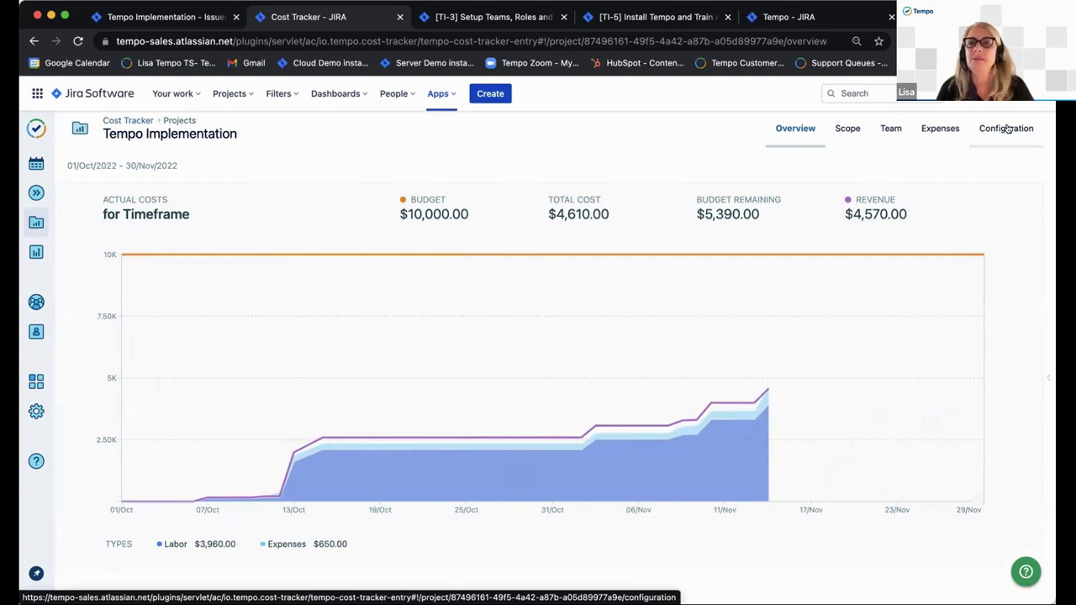
click(1007, 127)
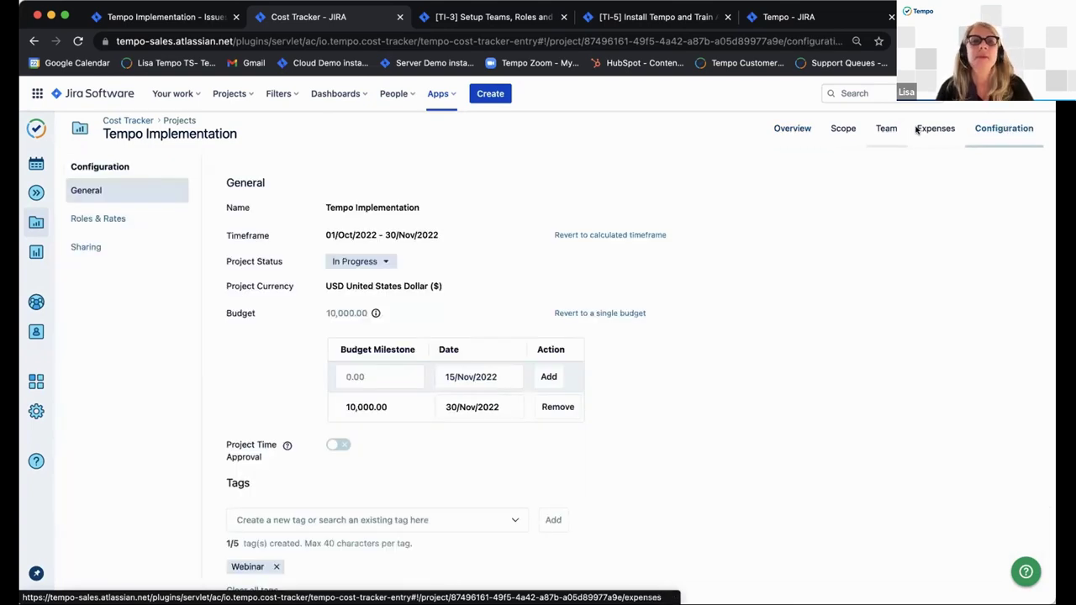
click(97, 218)
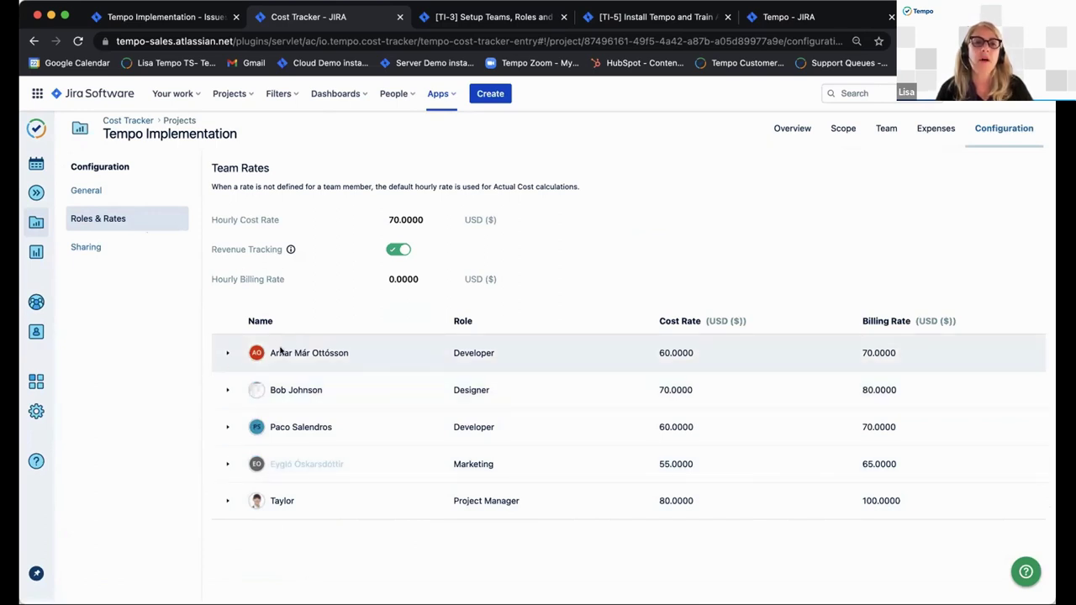
click(227, 353)
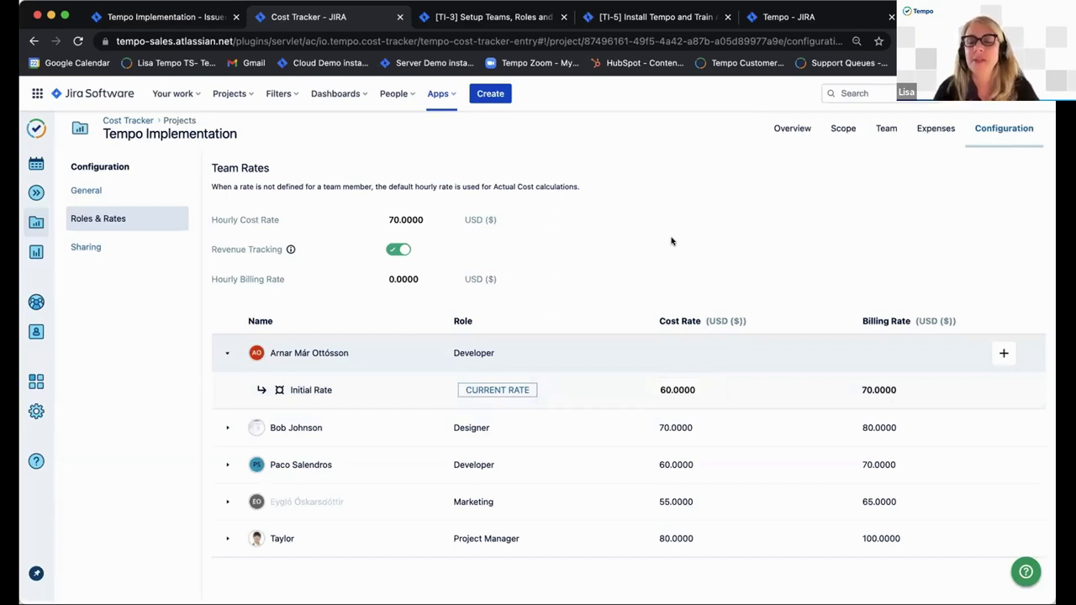
click(521, 352)
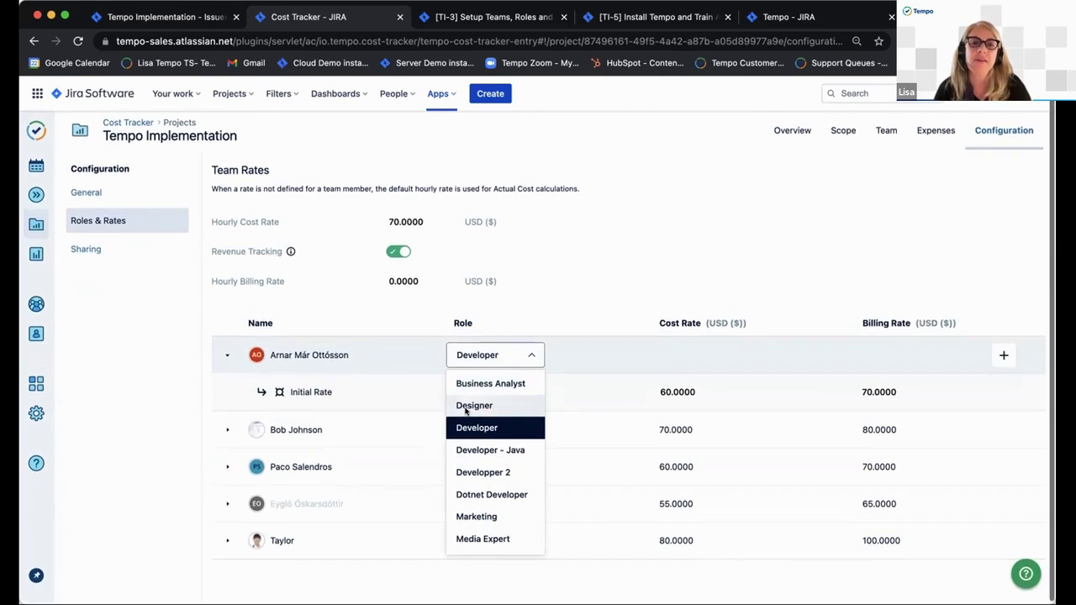
click(607, 328)
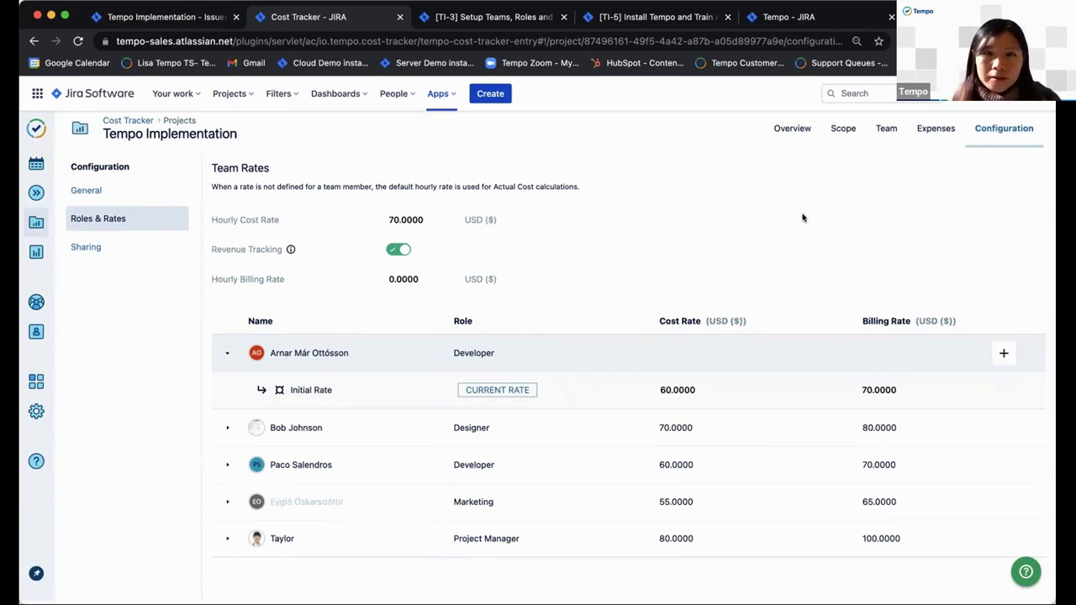
click(792, 128)
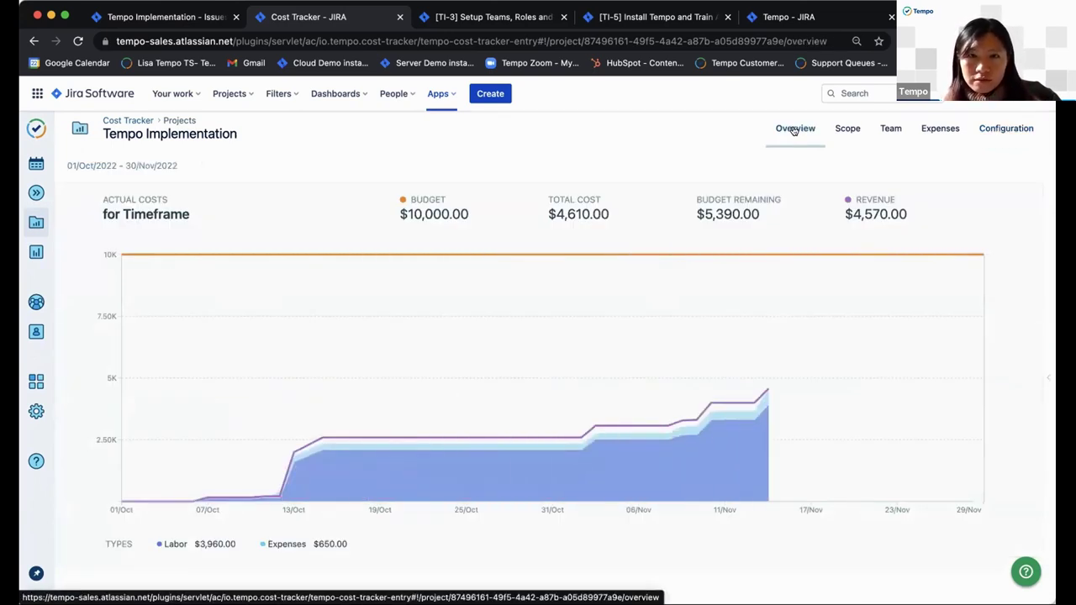
Step: Add a rate effective 15/Nov/2022 for the first developer in the project's team rates, with cost rate 75 and billing rate 85
click(891, 128)
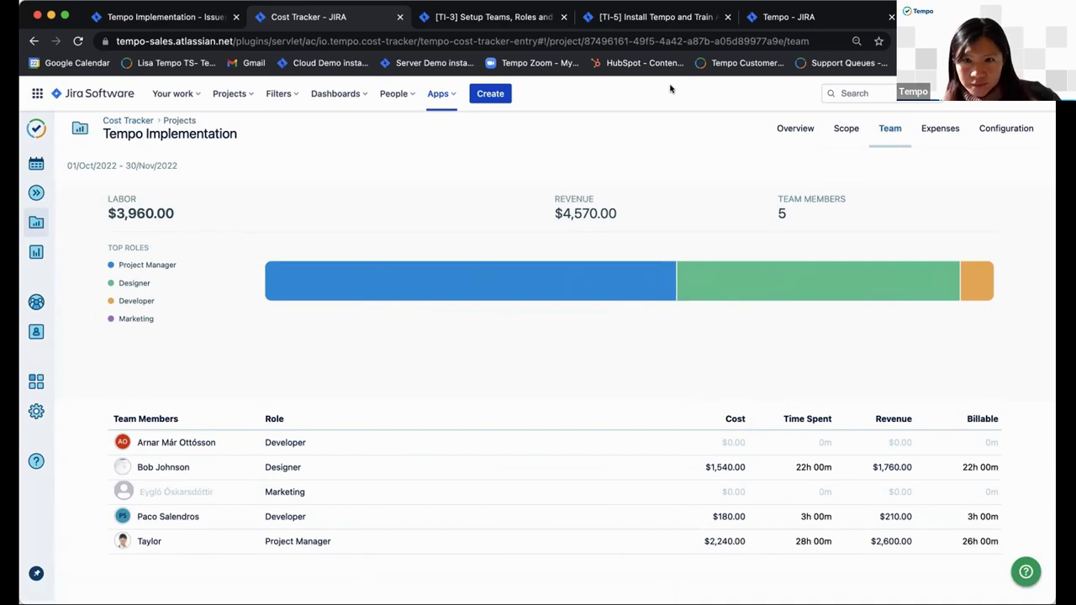
click(1003, 128)
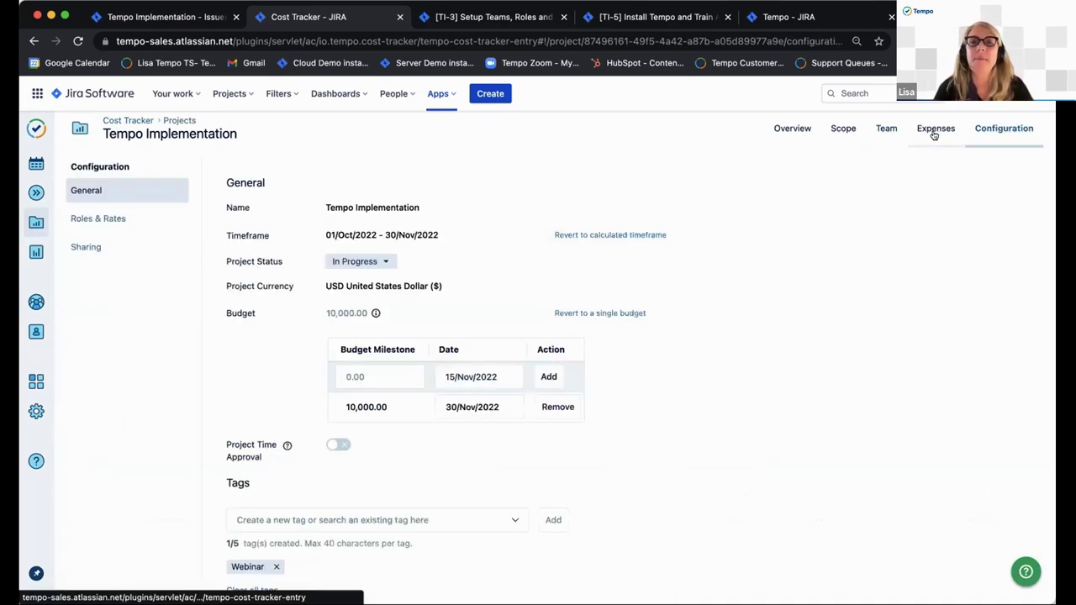
click(96, 218)
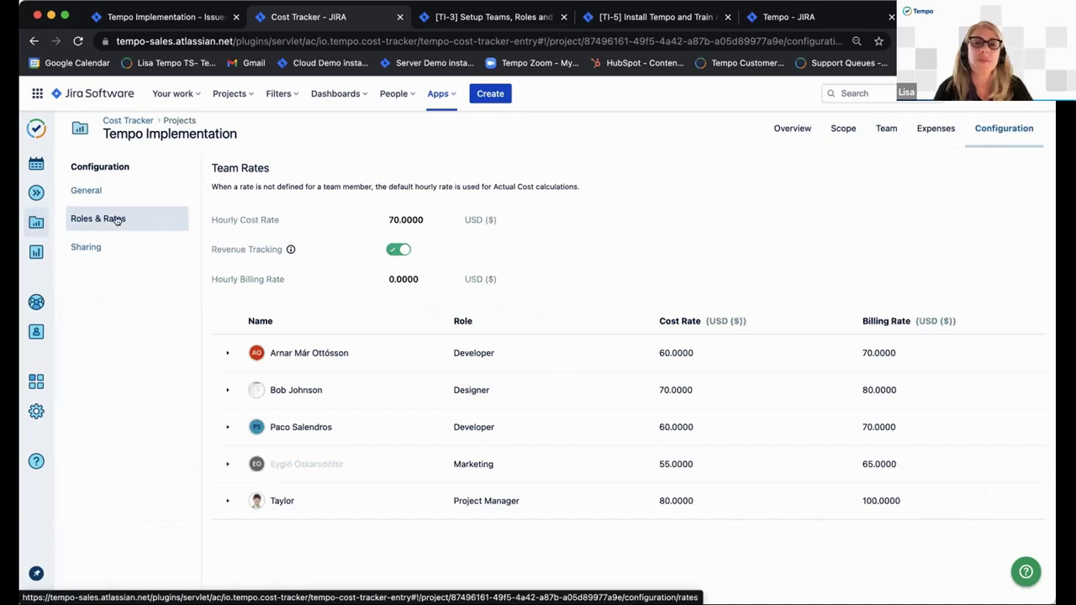
click(227, 352)
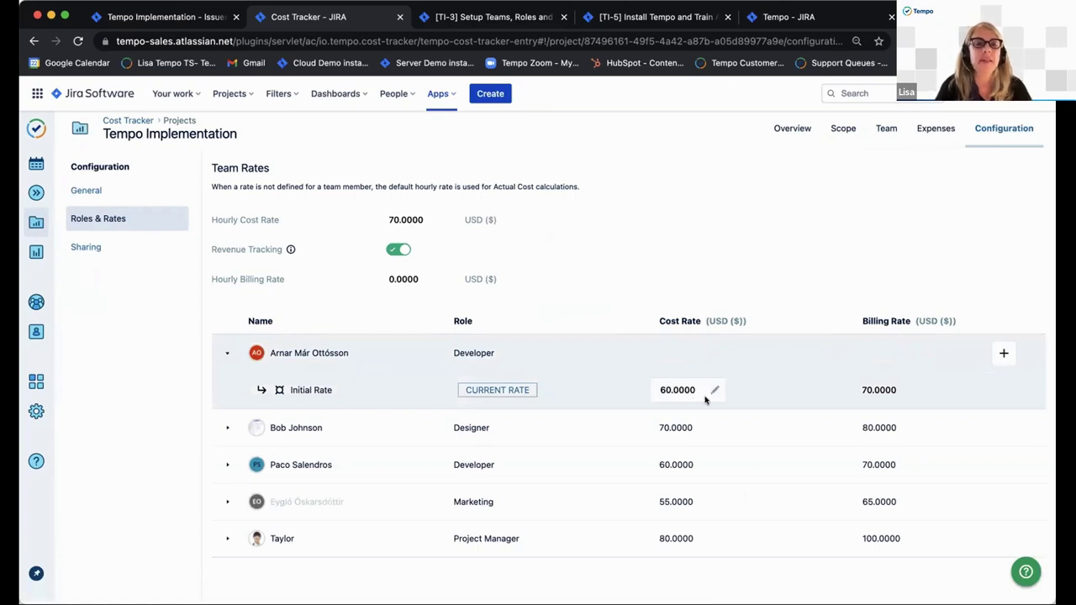
click(1002, 353)
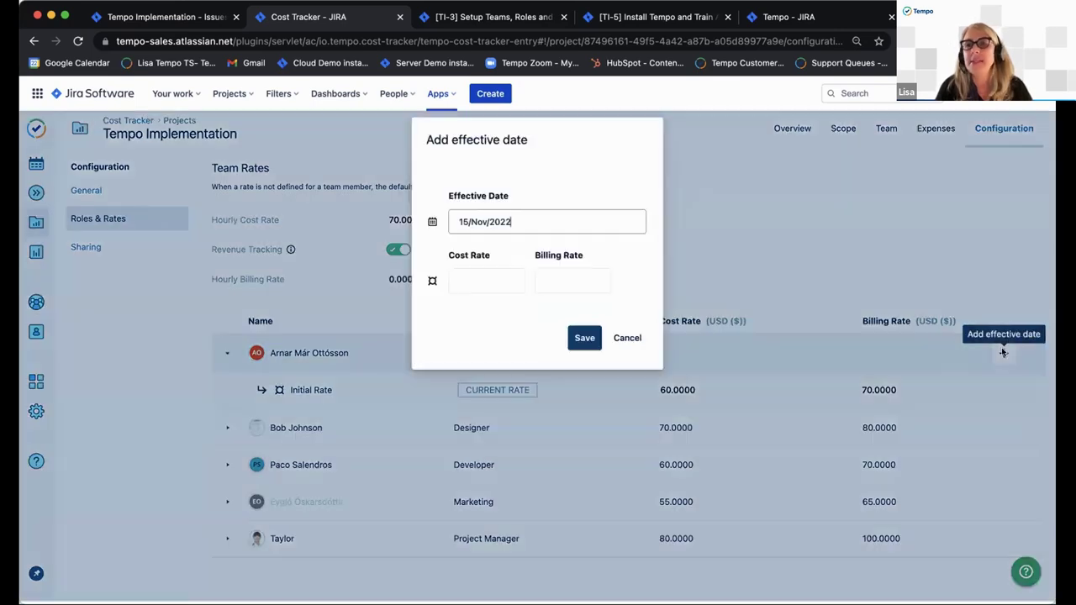
click(475, 275)
text(75)
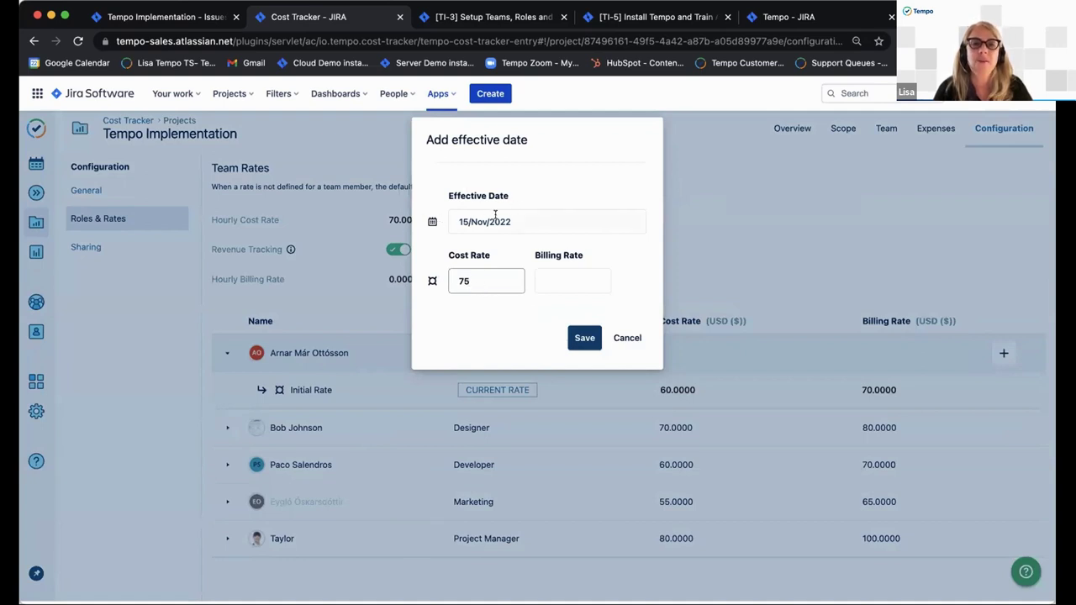
click(576, 279)
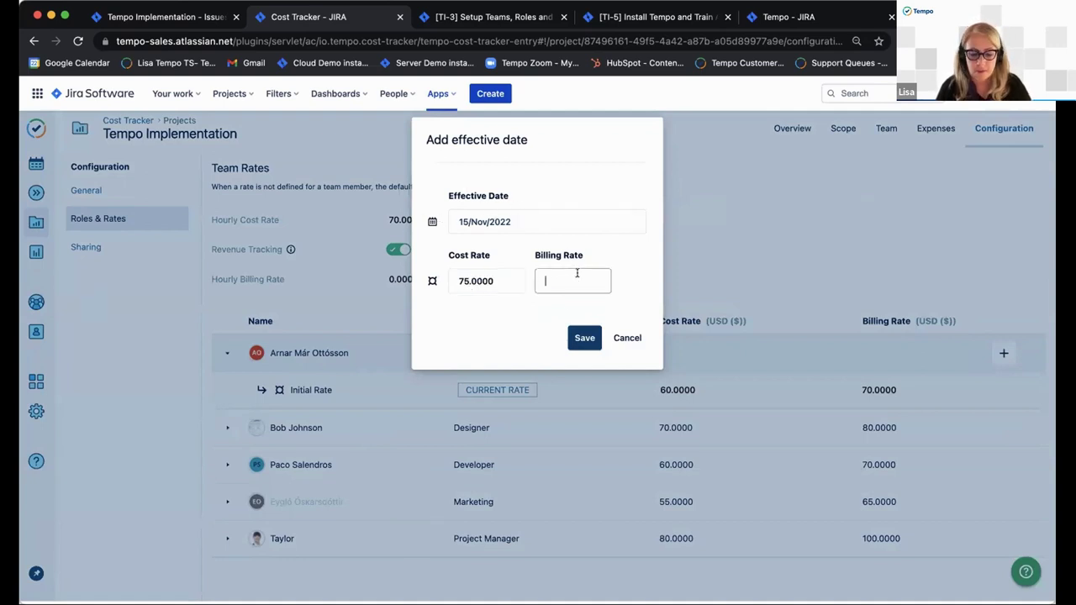
text(85)
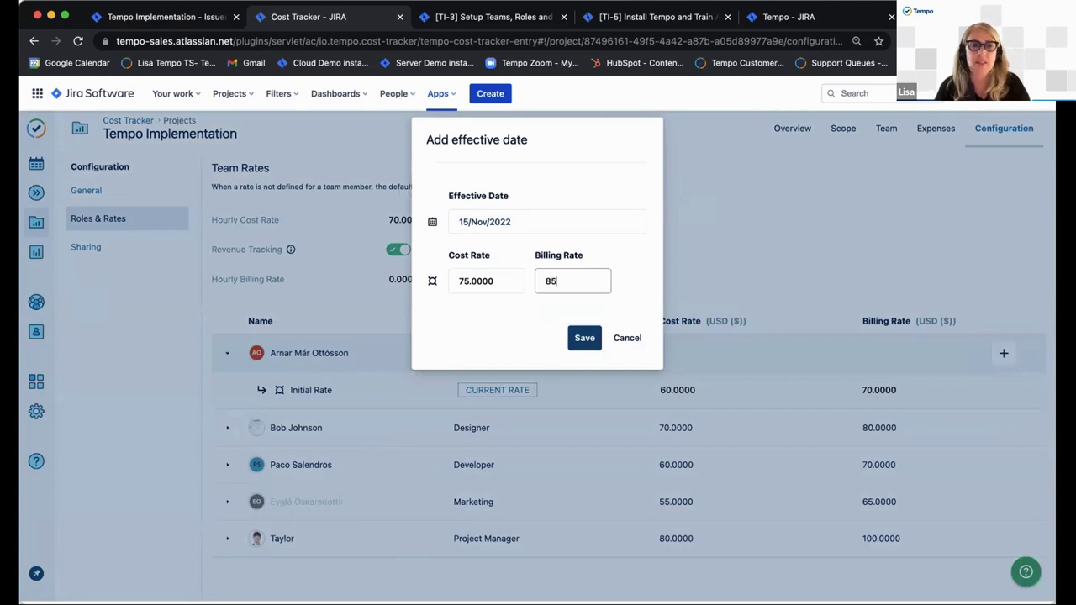
click(583, 337)
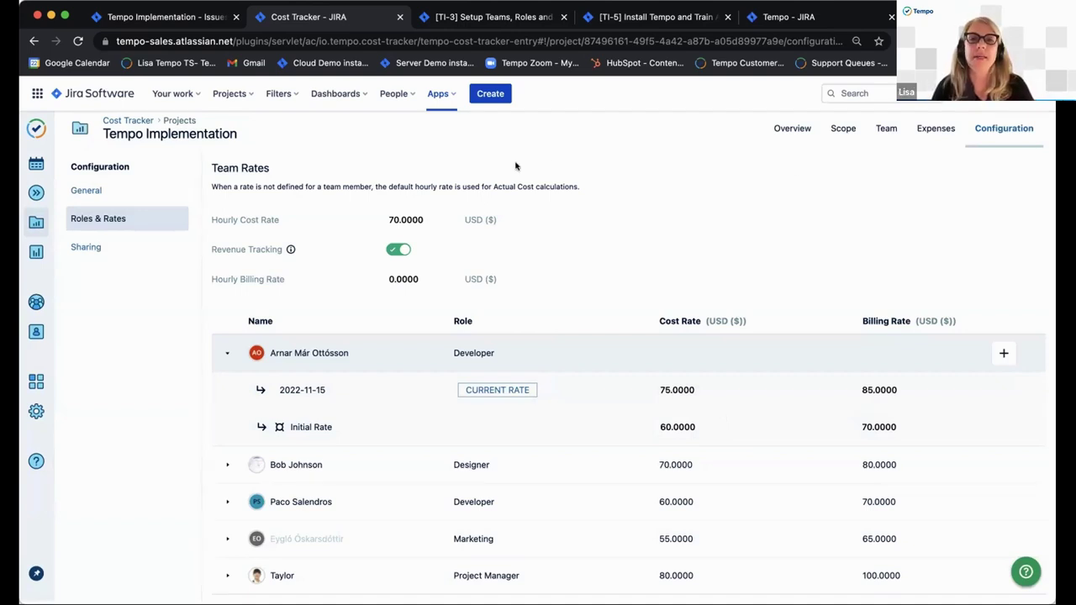
Step: Review the Tempo Implementation project's scope, its scope export options and general configuration, and return to the overview
click(132, 119)
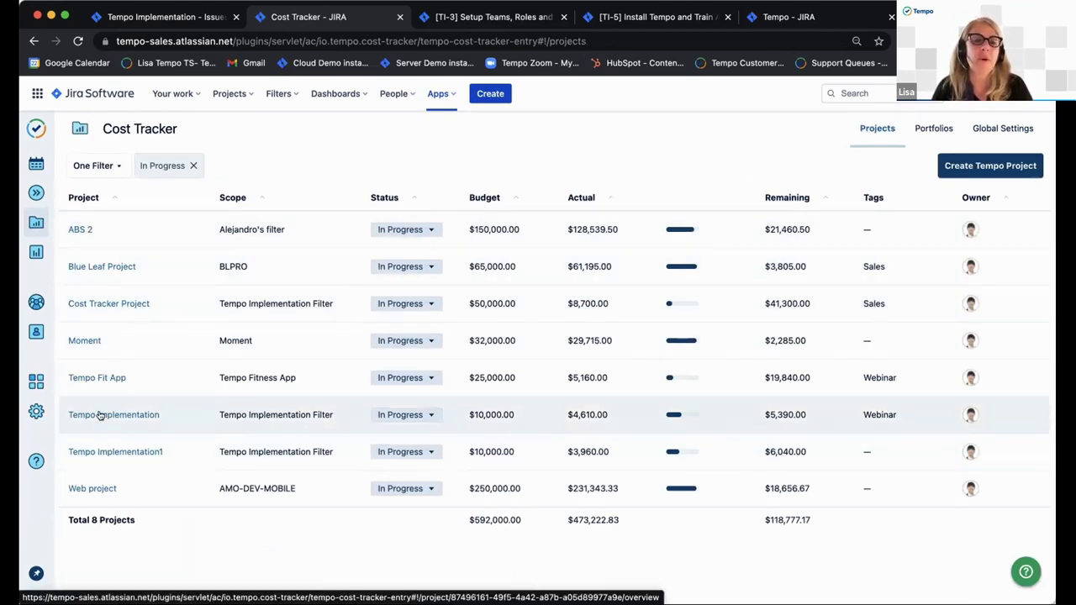
click(100, 416)
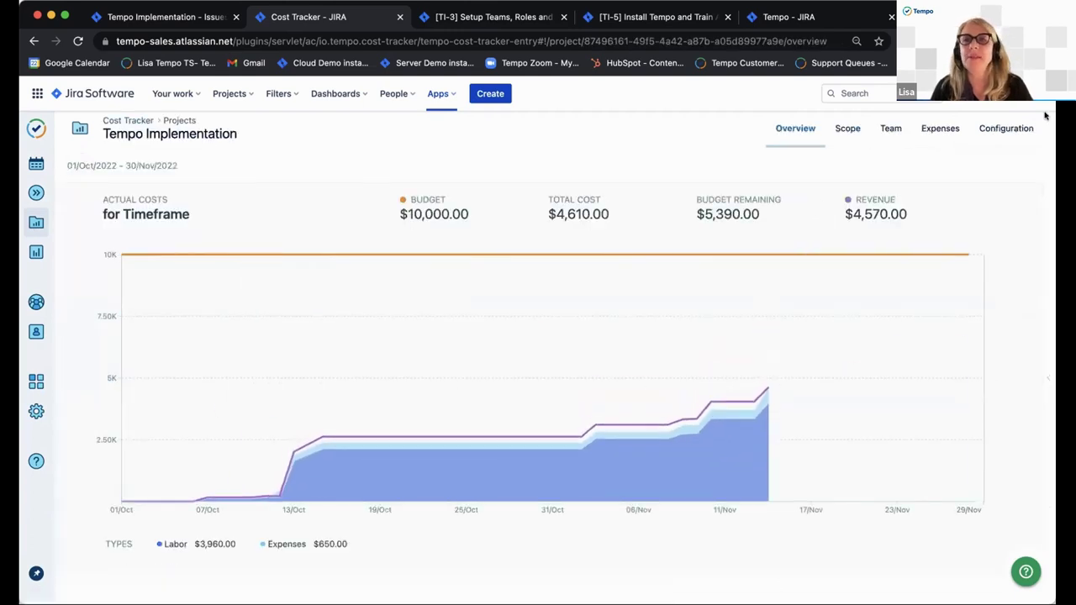
click(840, 126)
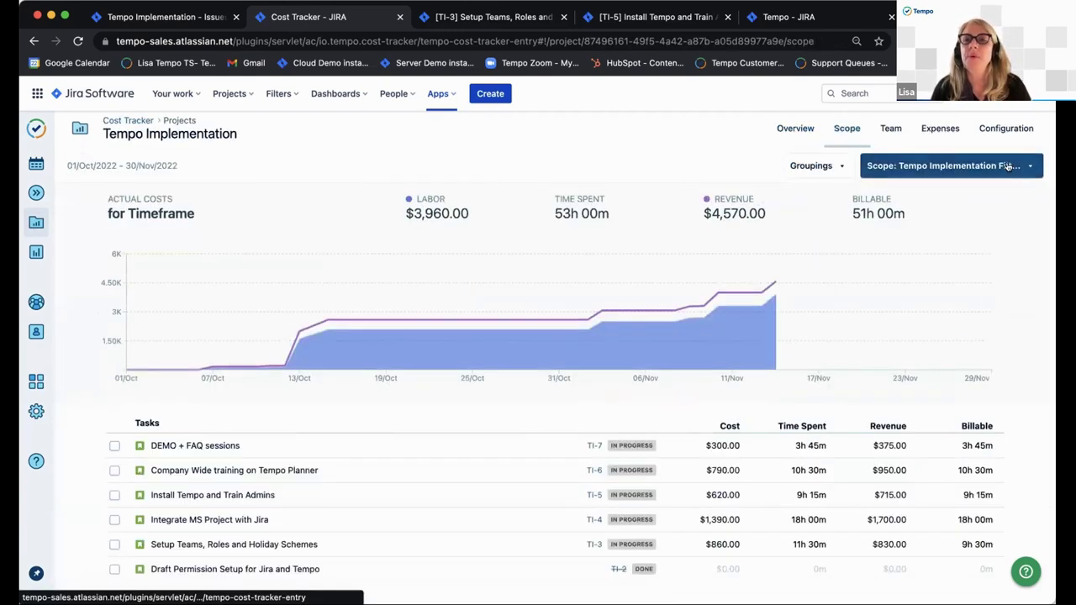
click(964, 166)
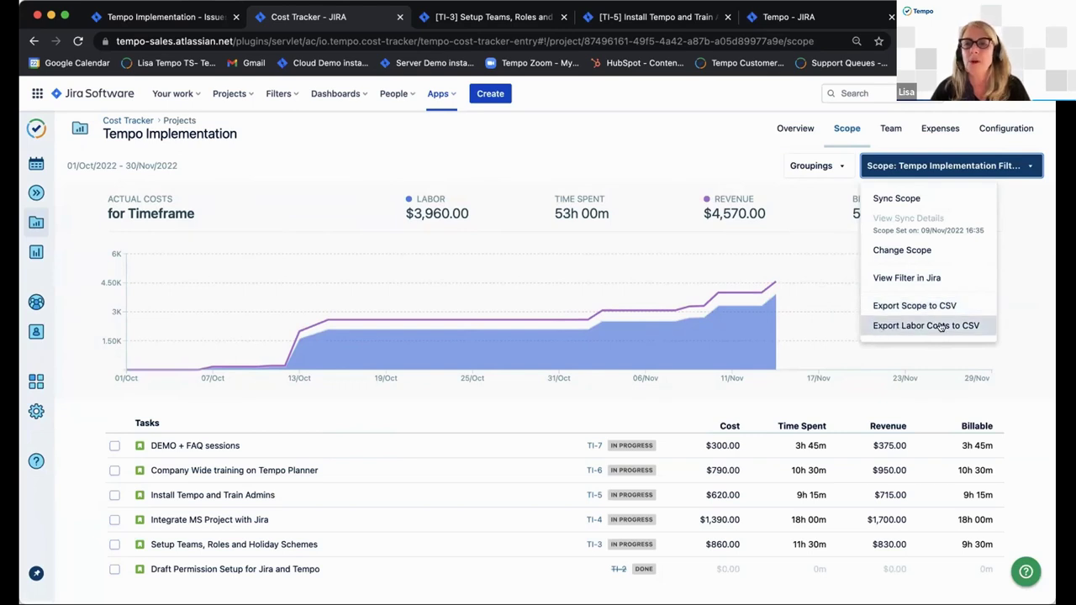
click(615, 139)
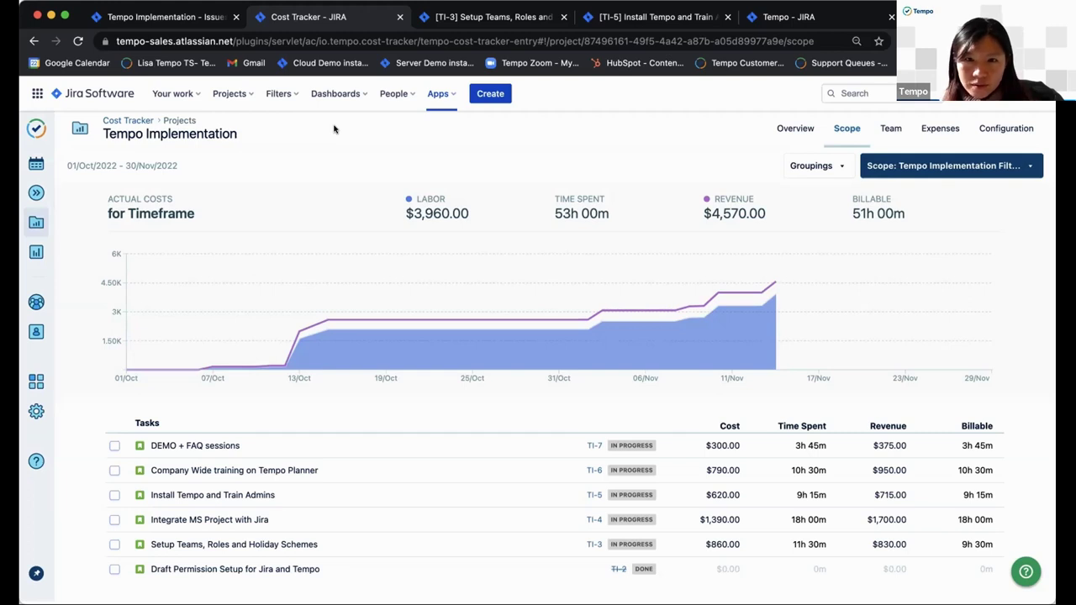
click(1013, 129)
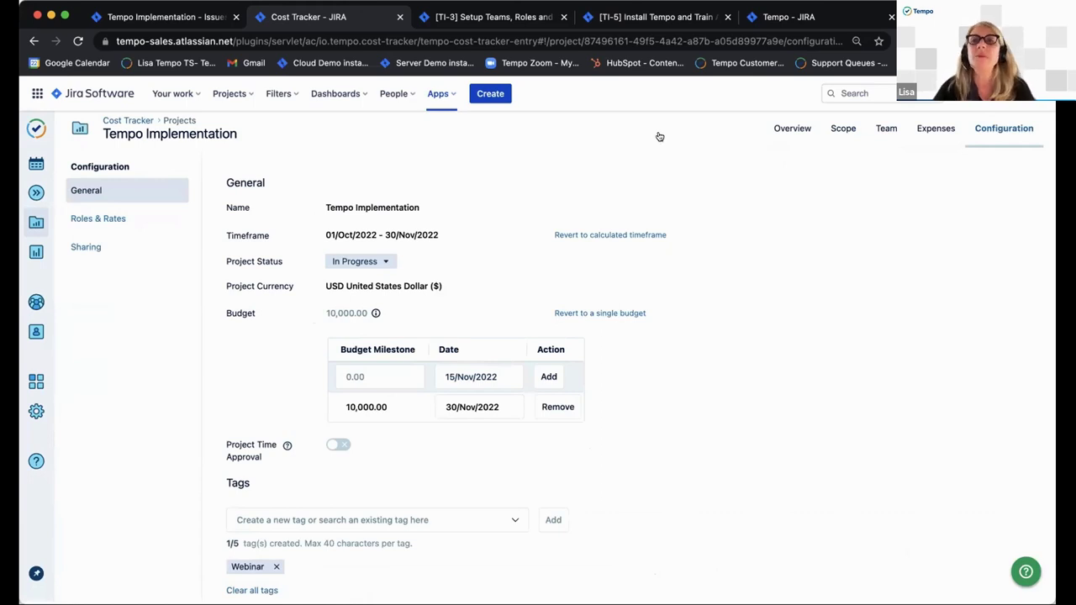
click(794, 128)
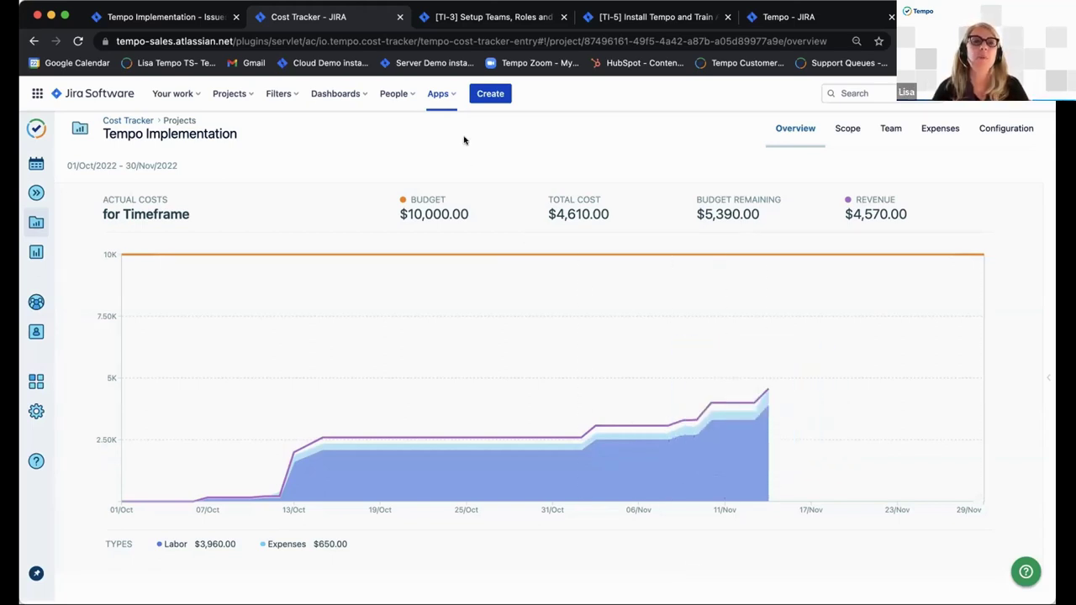
Step: Check the Role Rates table in Cost Tracker's global settings and go back to the project list
click(128, 120)
click(1005, 129)
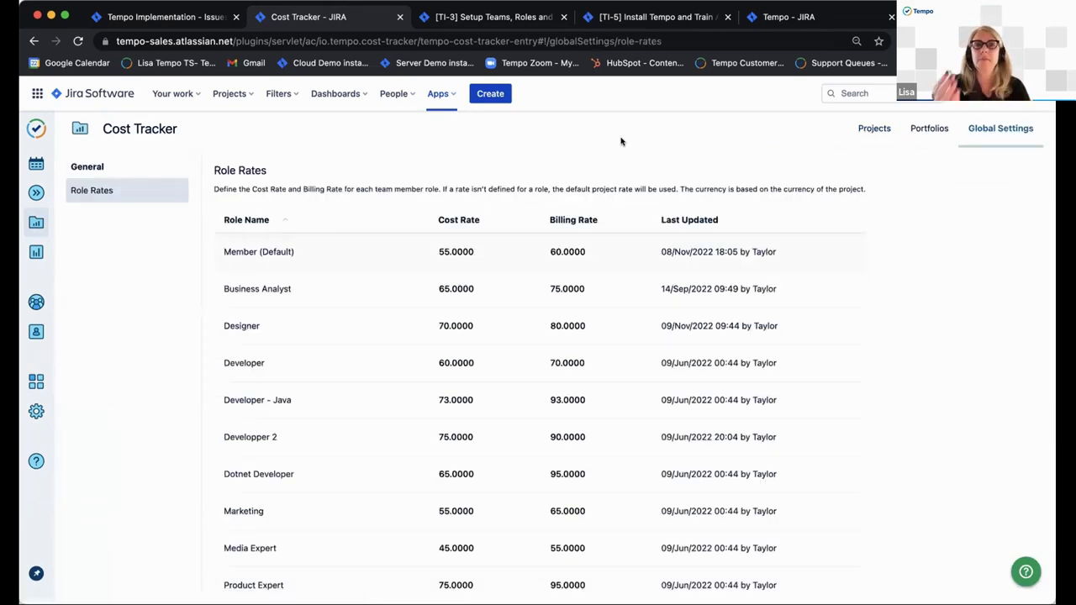
mouse_move(447, 289)
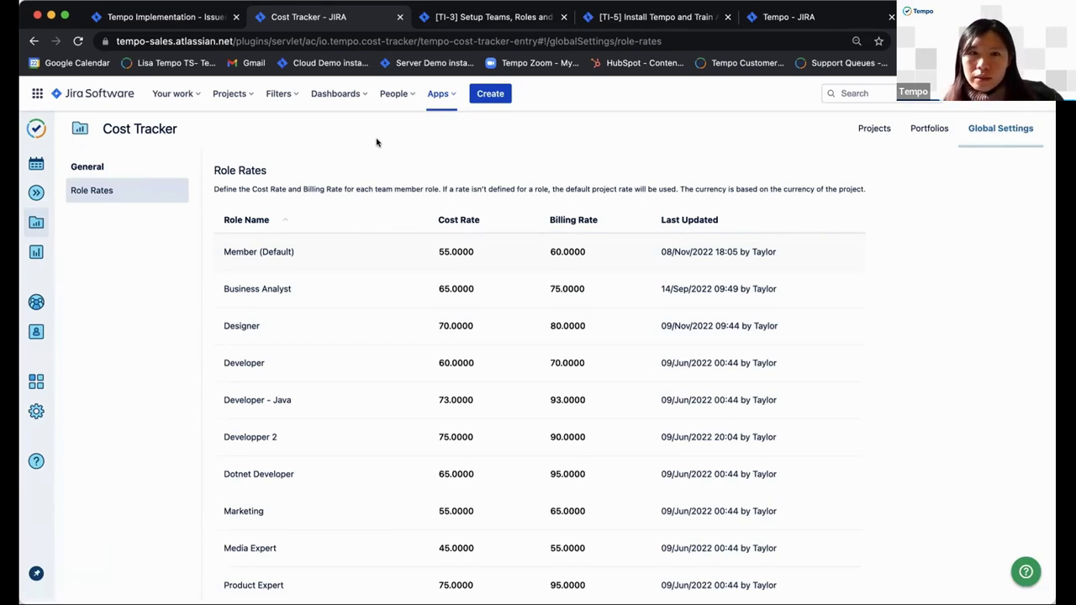
click(871, 128)
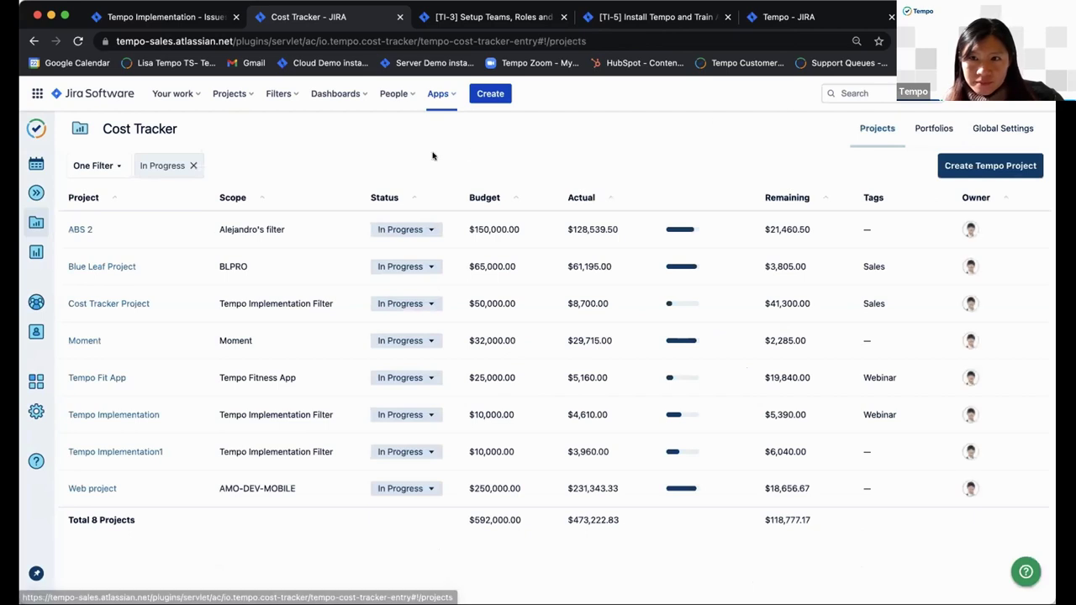